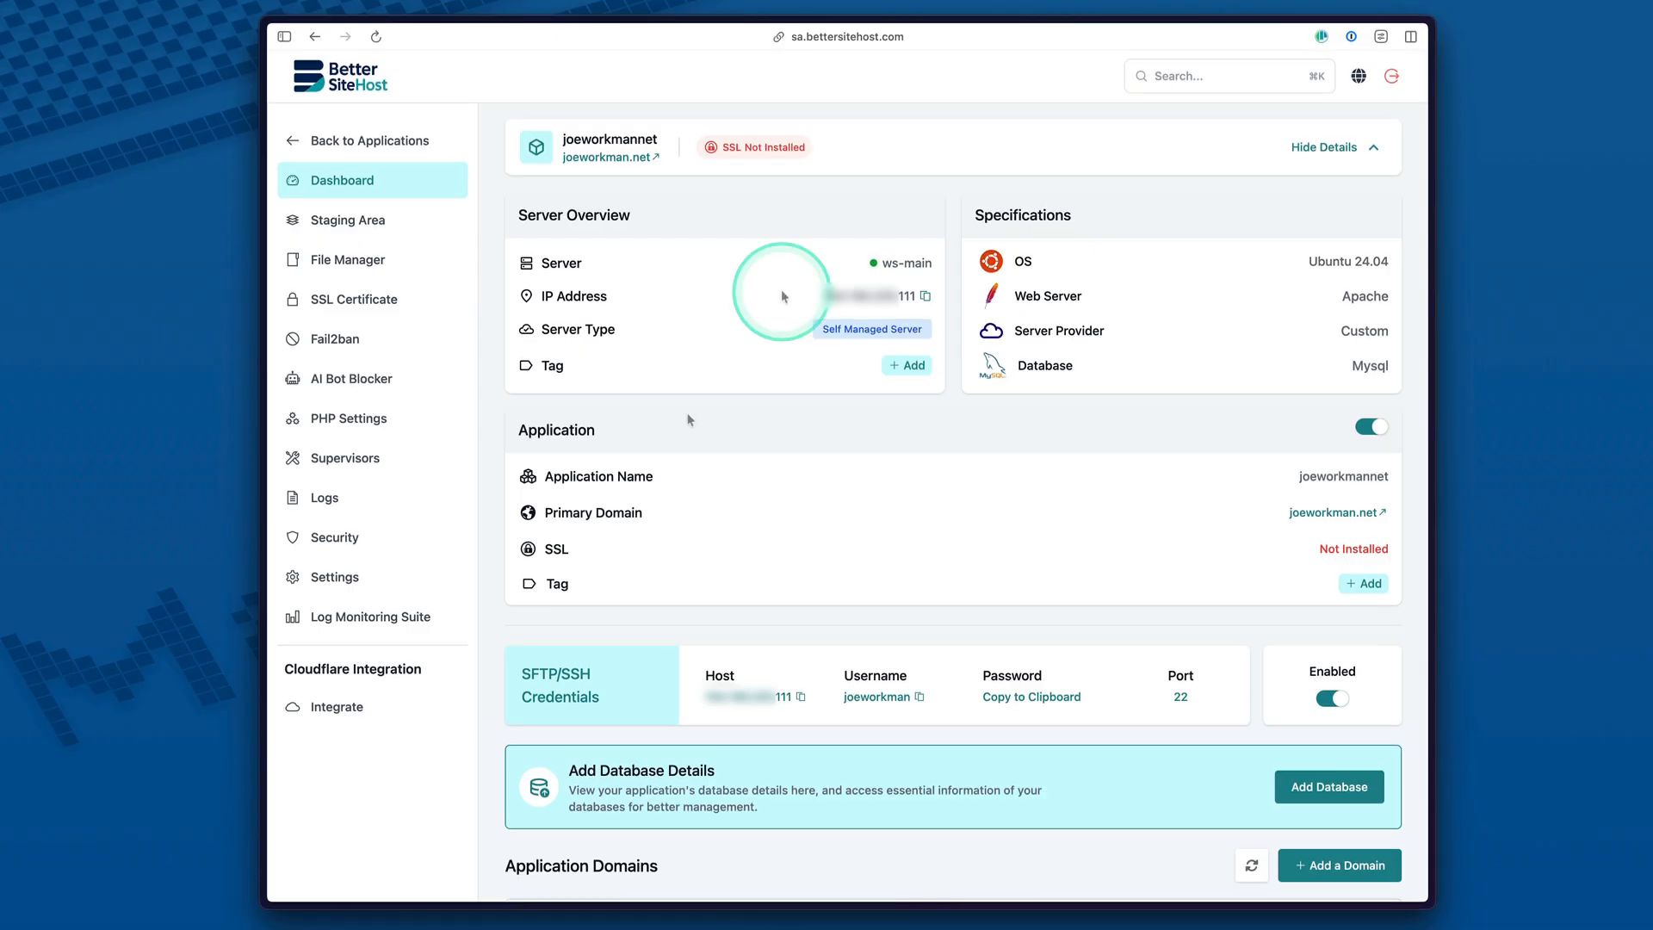
# Open the joeworkmannet application from the server's applications list and bring up its Cloudflare integration form.
pyautogui.click(791, 206)
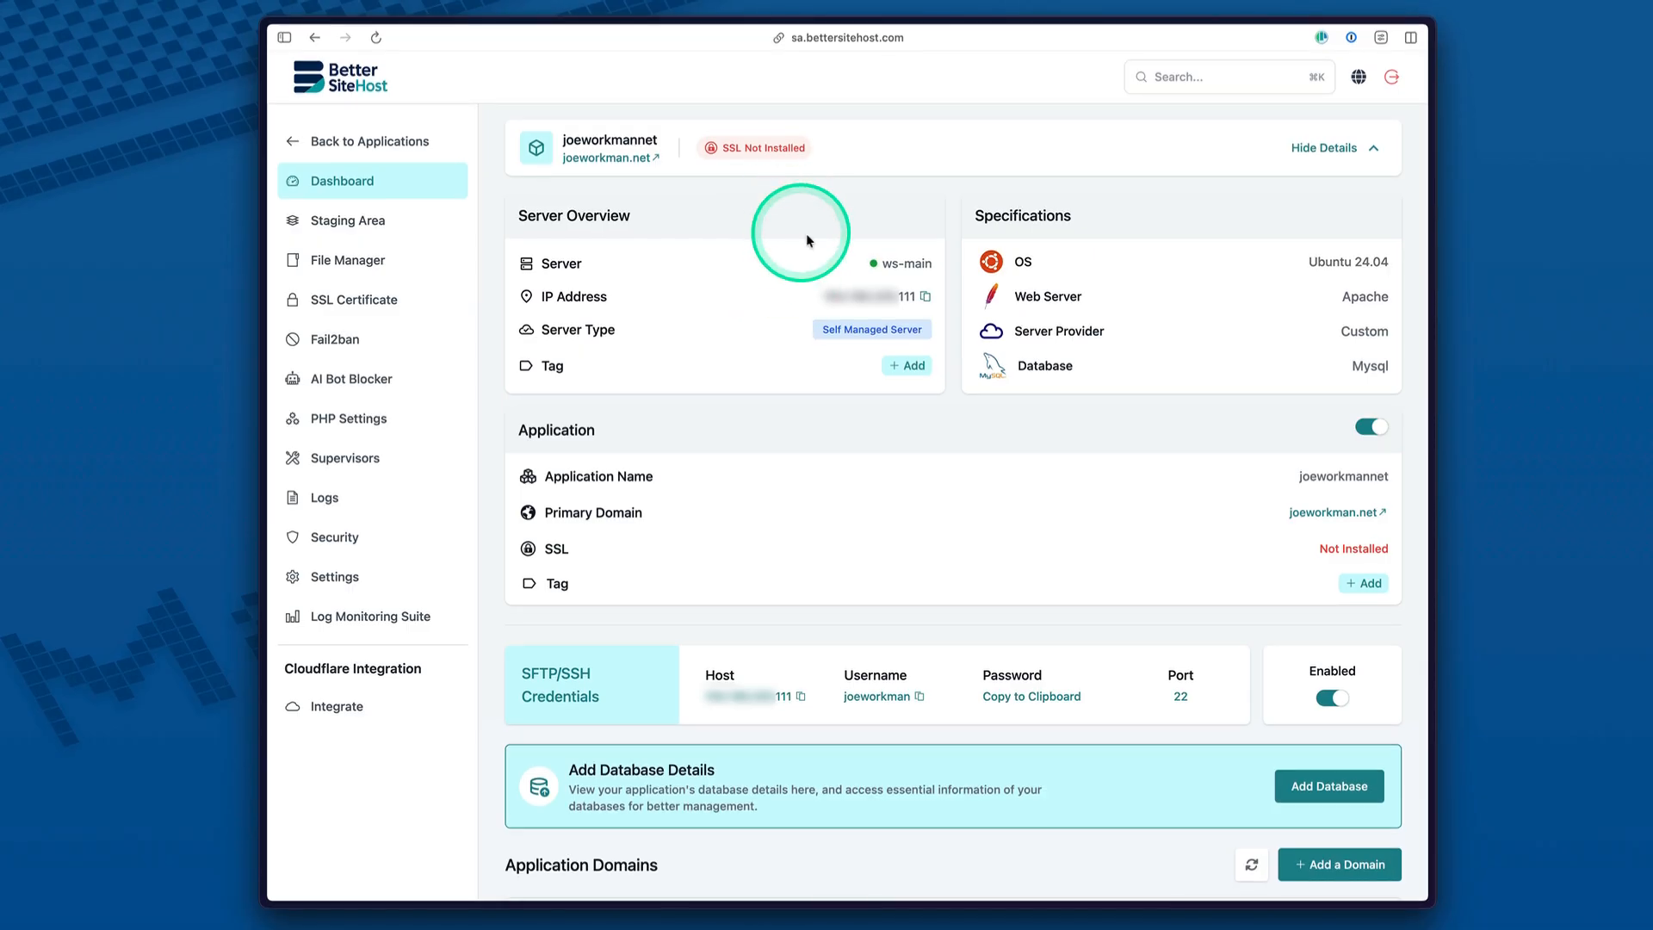
pyautogui.click(423, 143)
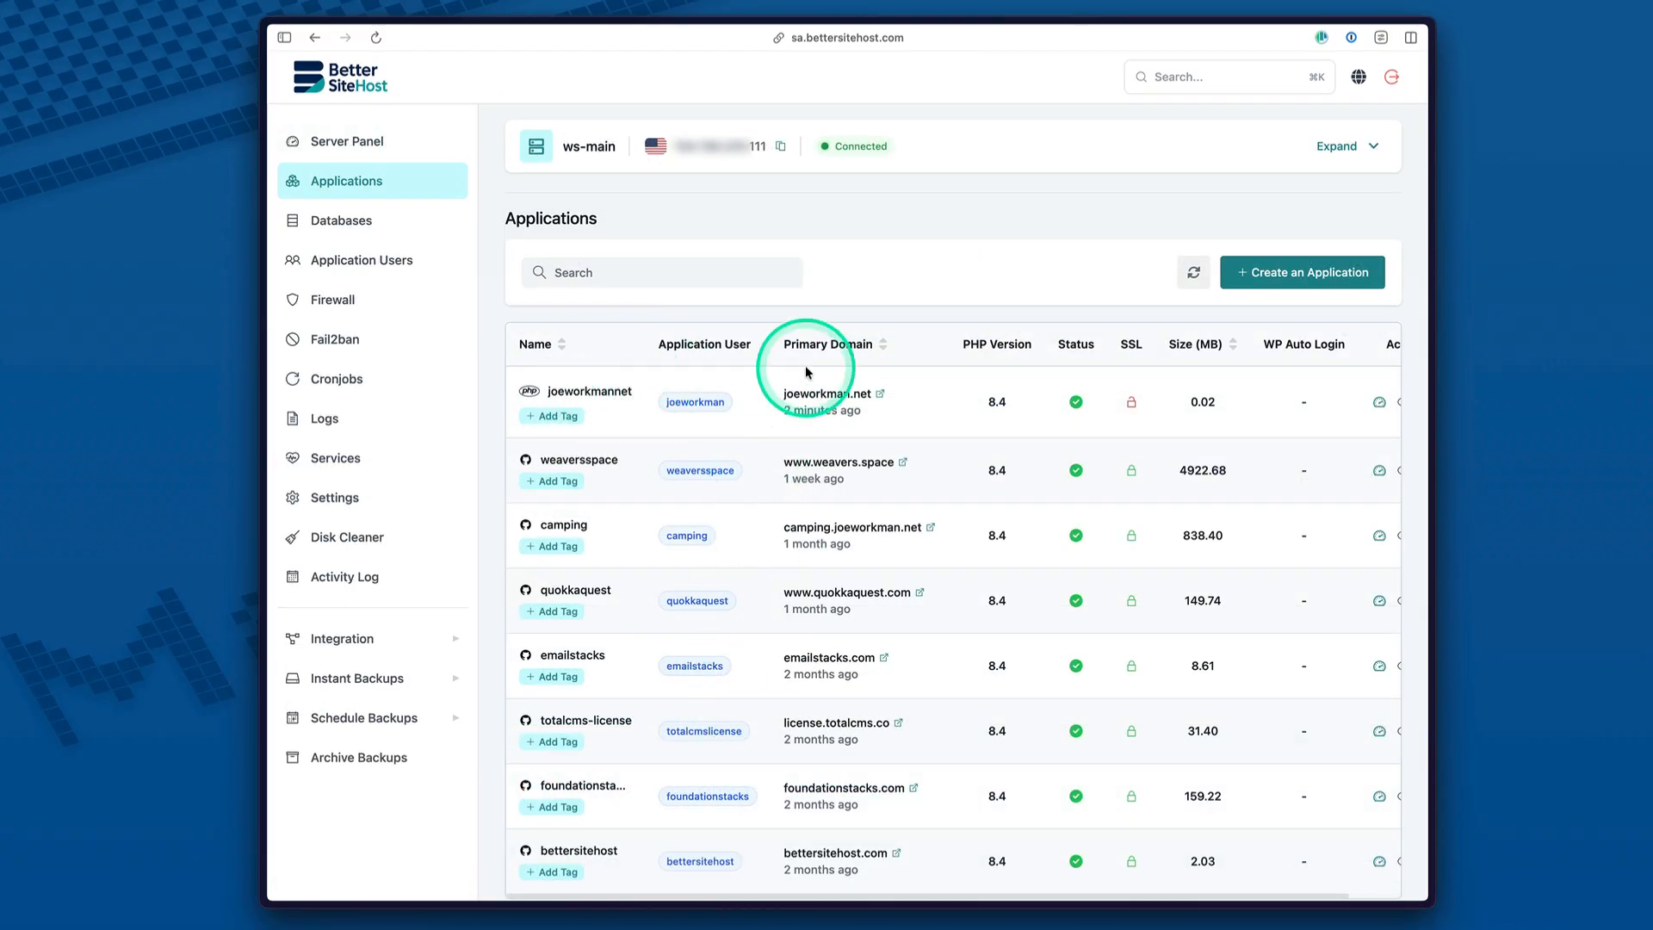
pyautogui.click(606, 396)
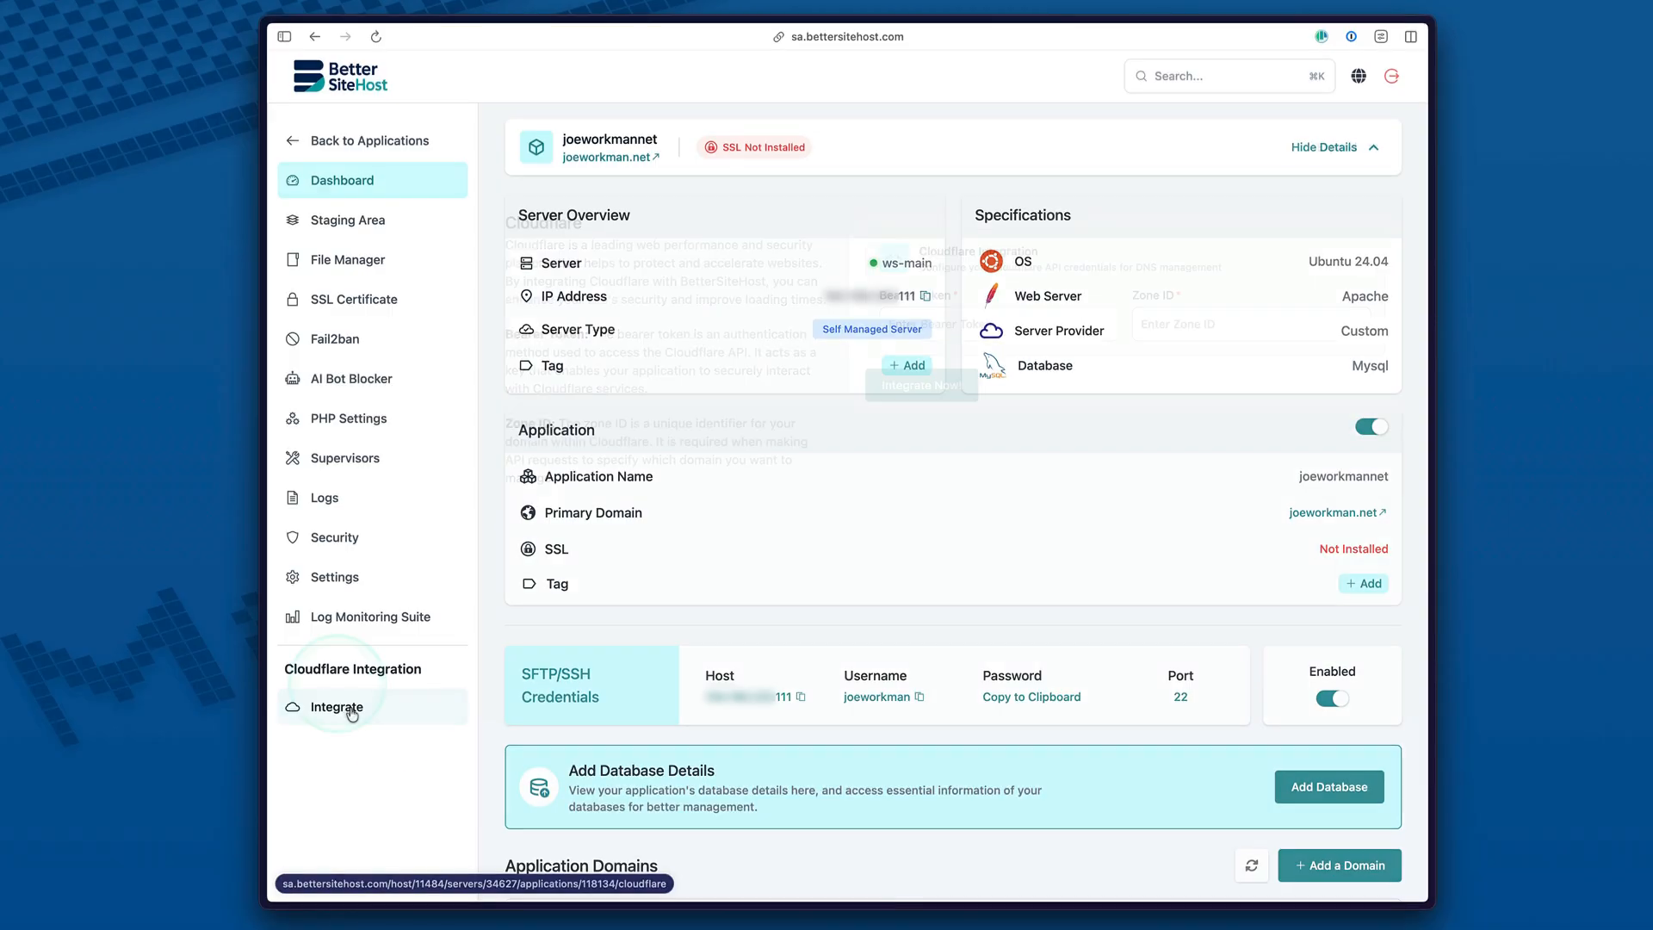
pyautogui.click(362, 711)
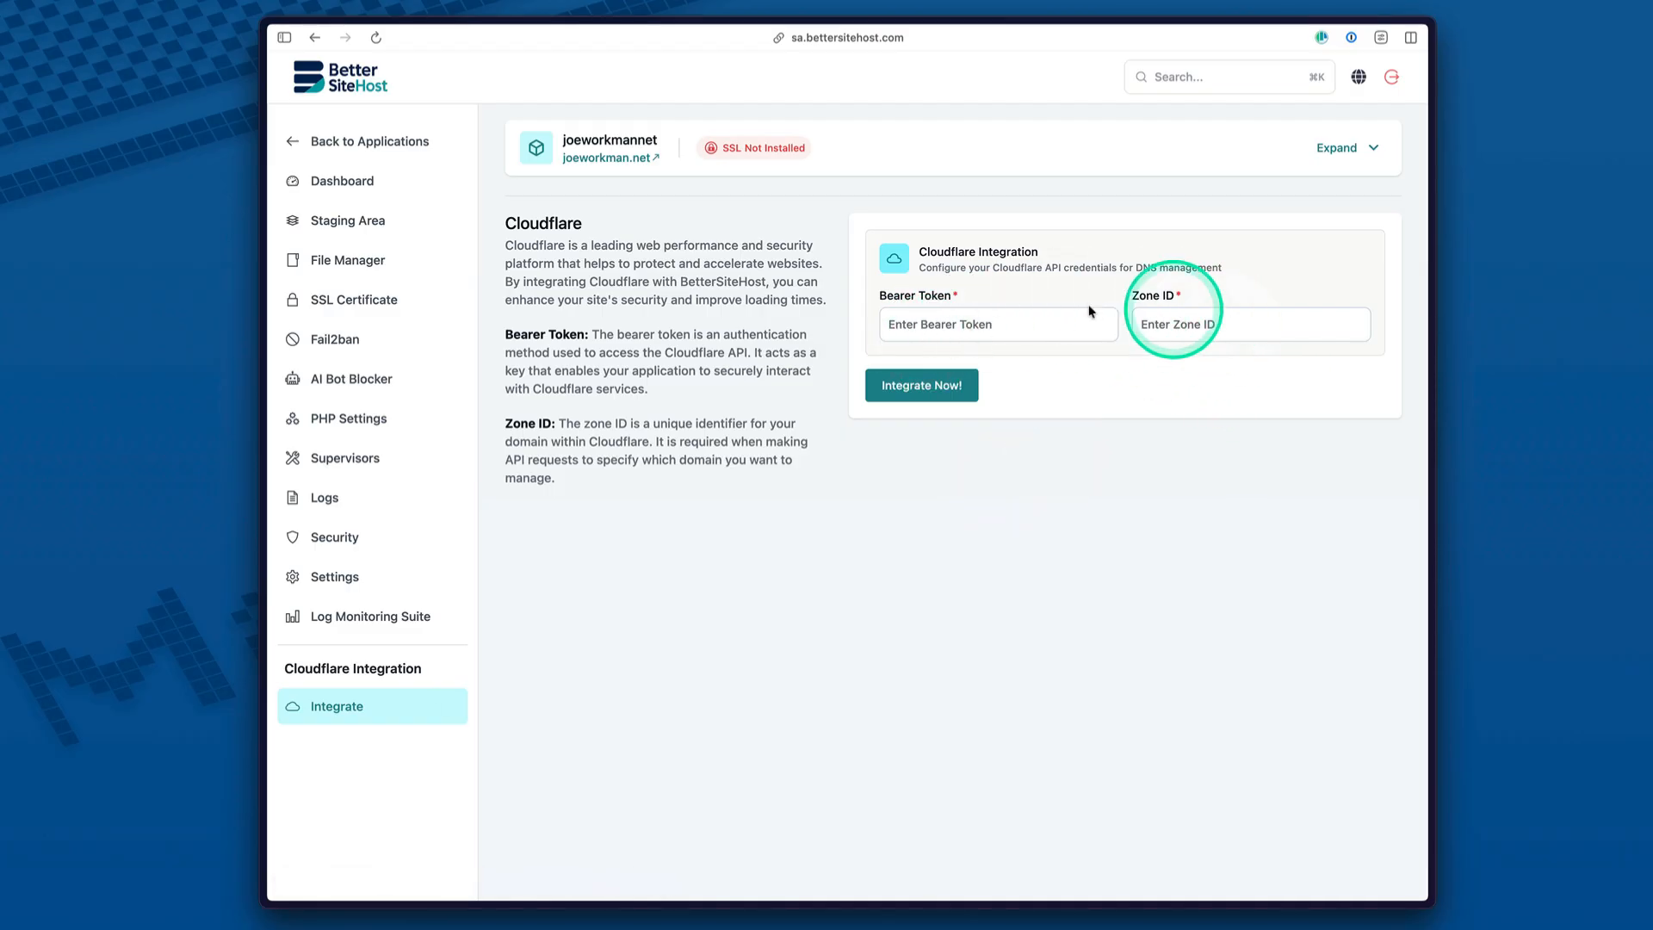
pyautogui.click(970, 325)
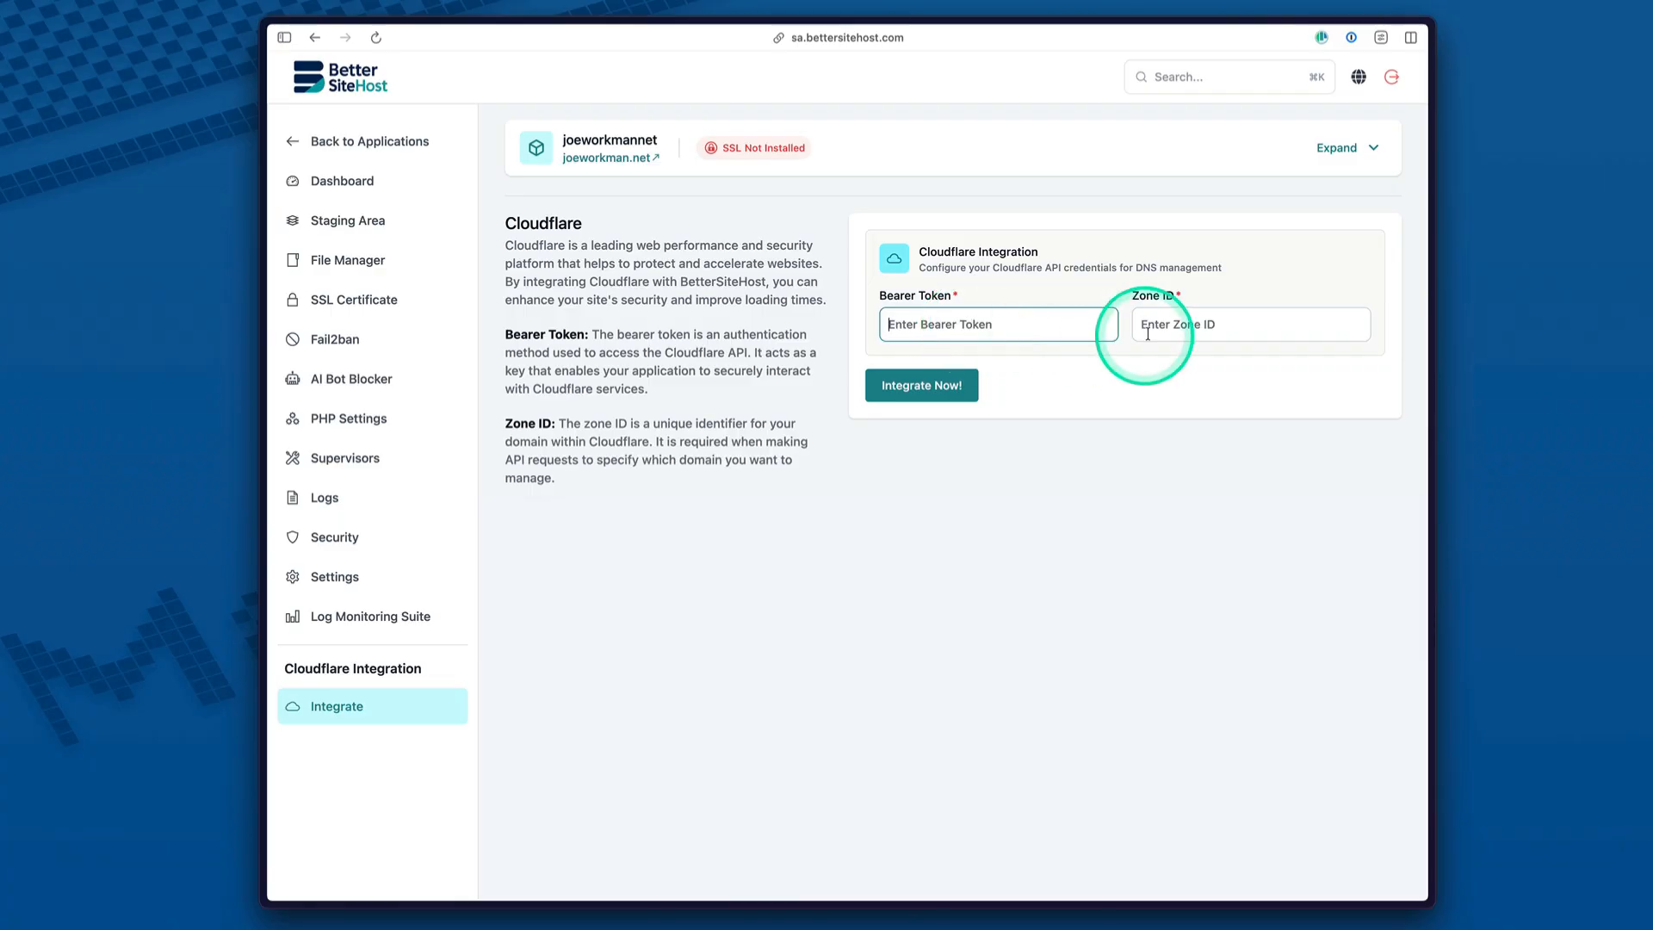
pyautogui.click(1202, 345)
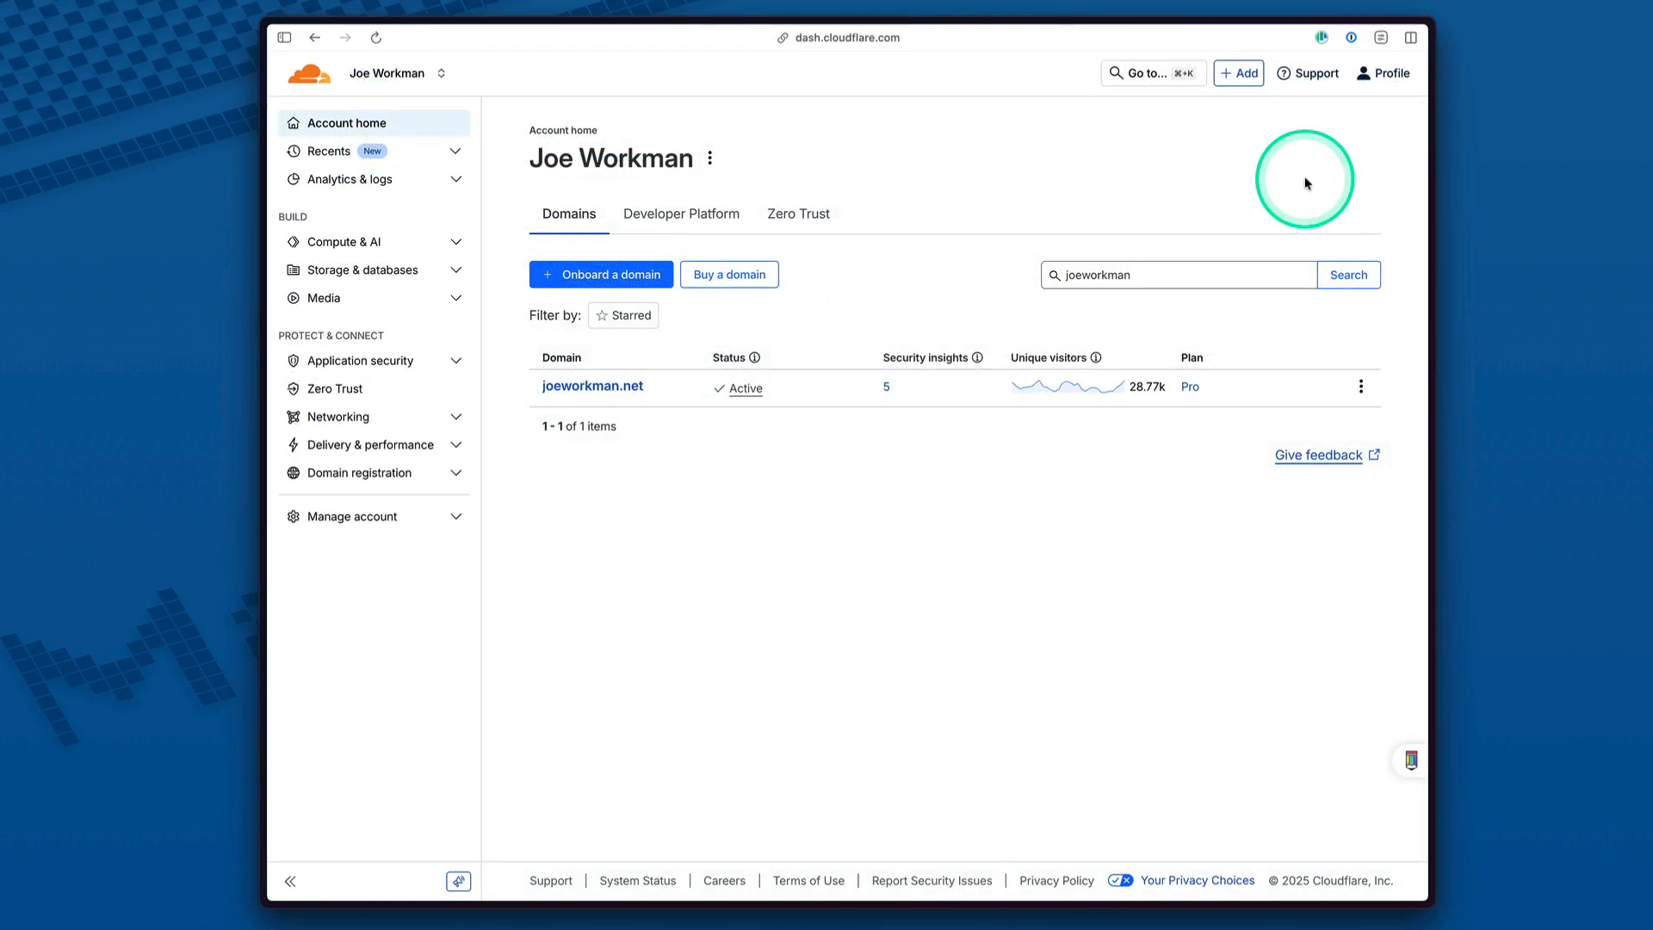
# Switch to the Cloudflare dashboard and start a new user API token from the Edit zone DNS template.
pyautogui.click(1383, 74)
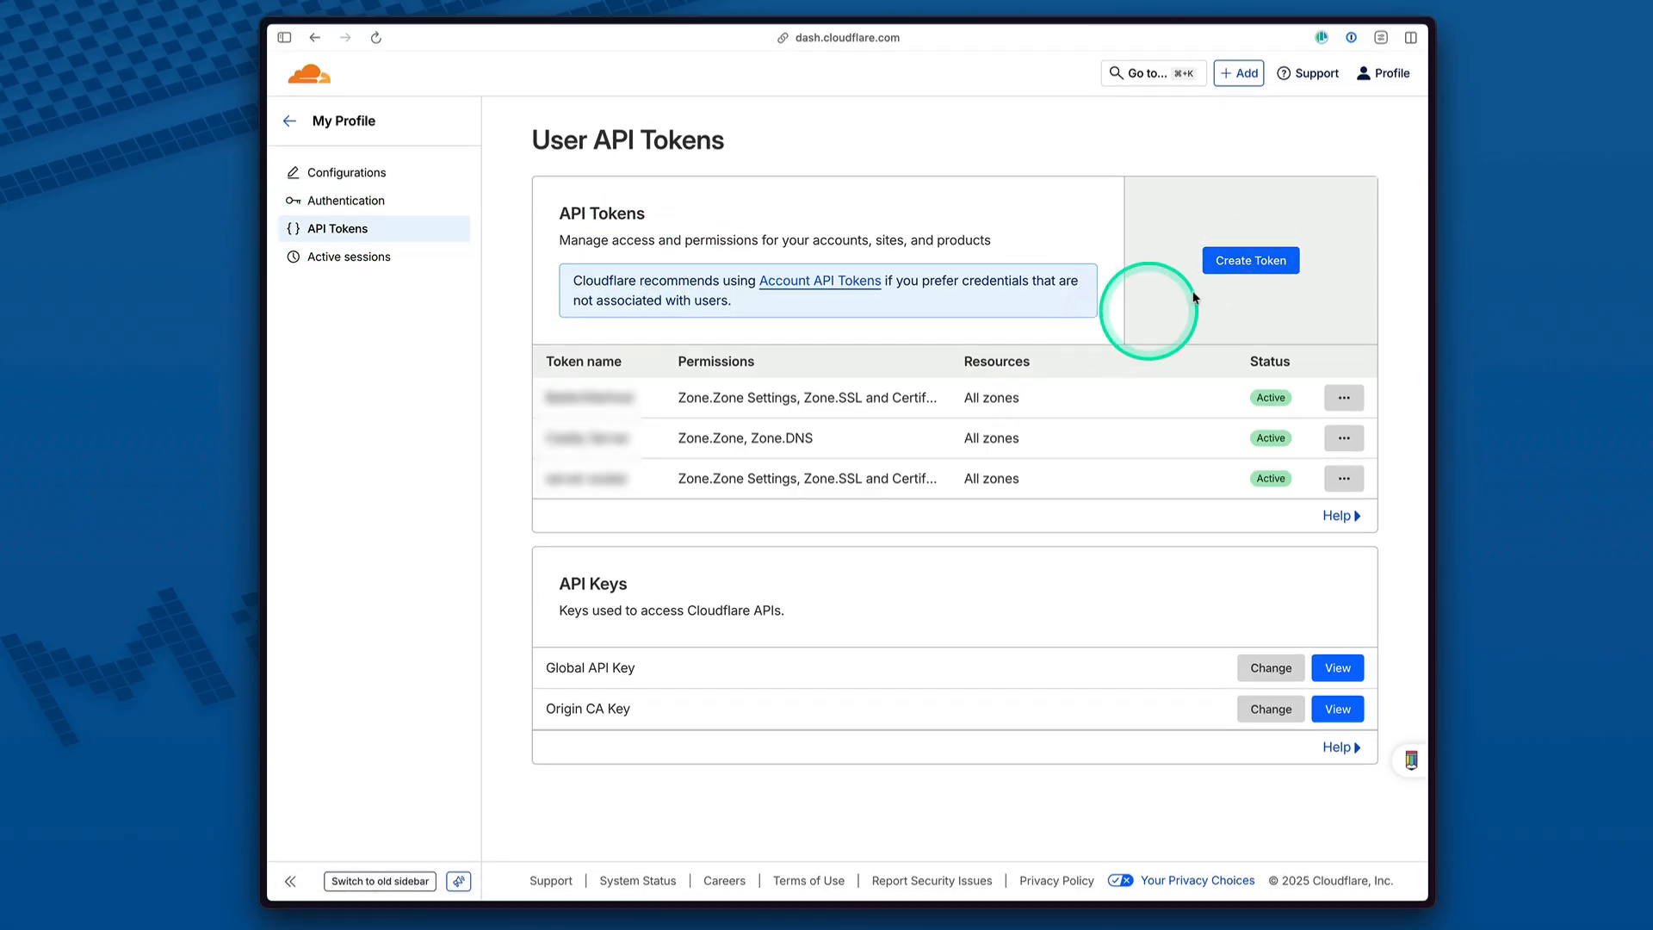
pyautogui.click(1246, 267)
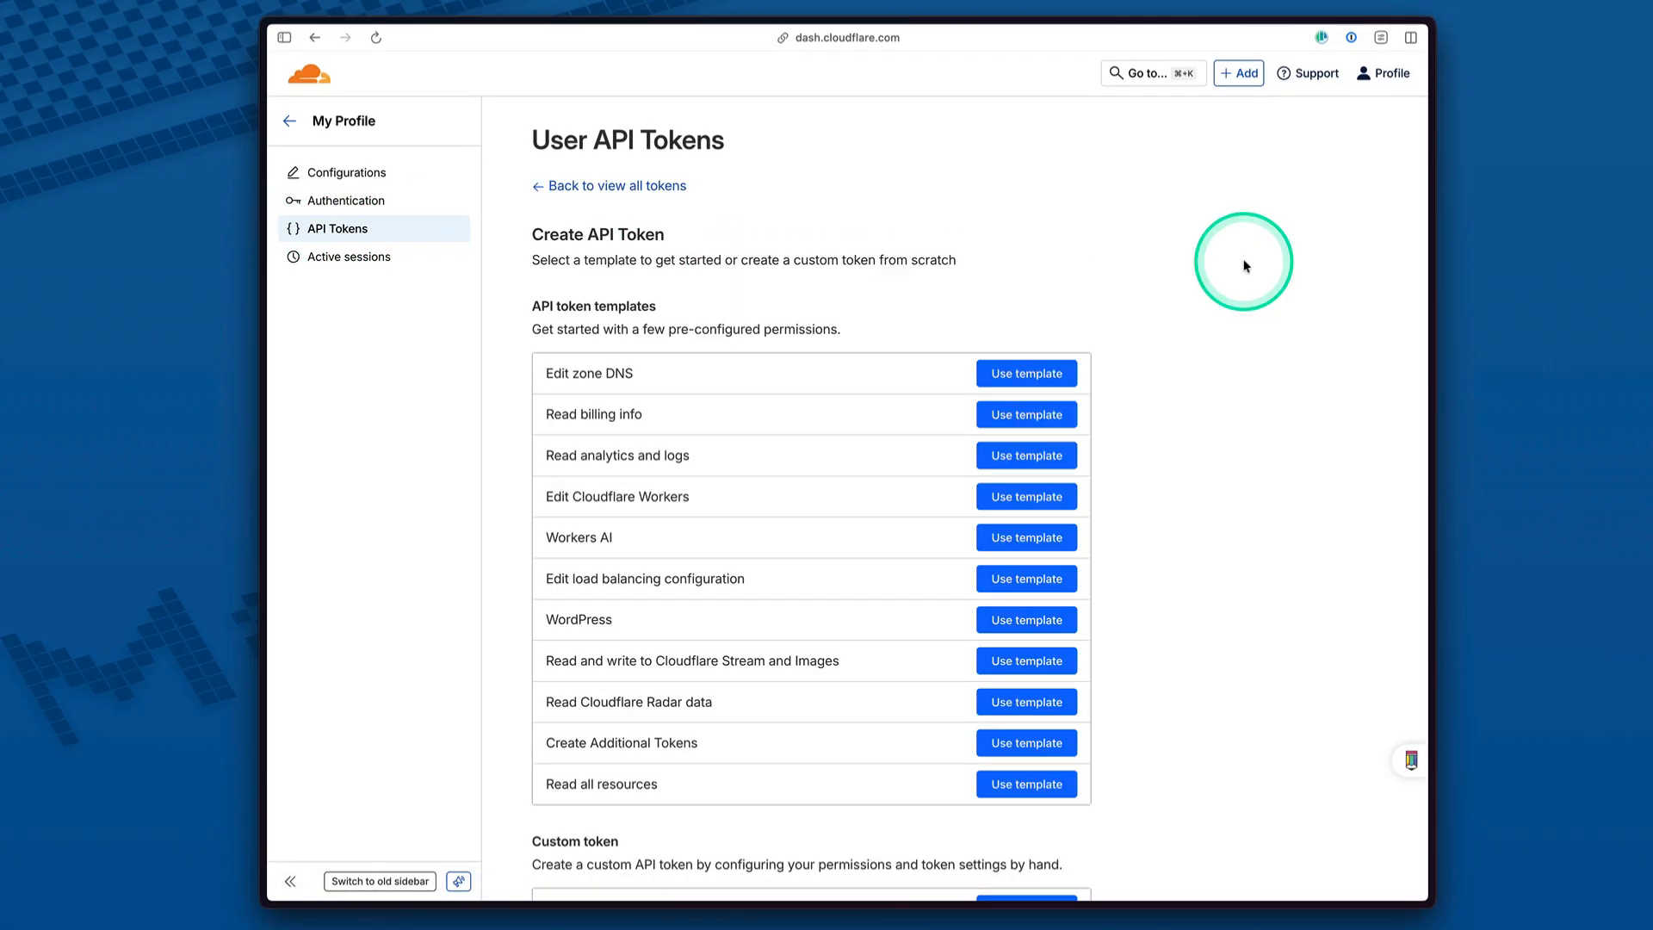
pyautogui.click(1023, 373)
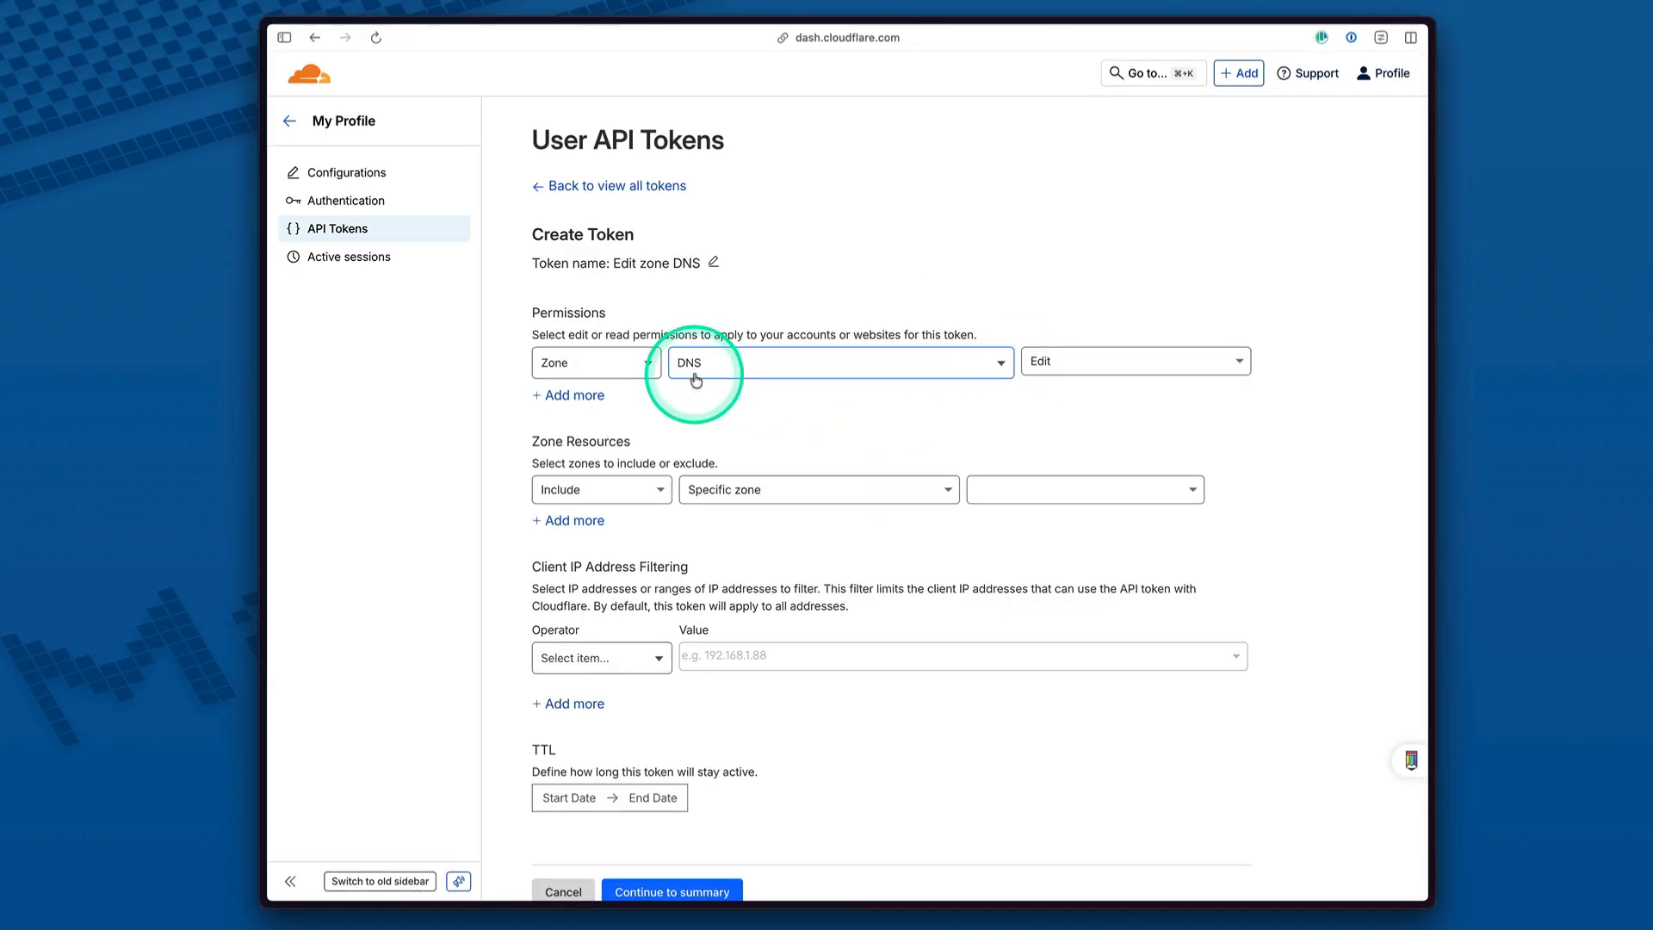
# Add a second token permission granting Edit access to Zone Settings at the Zone level.
pyautogui.click(571, 396)
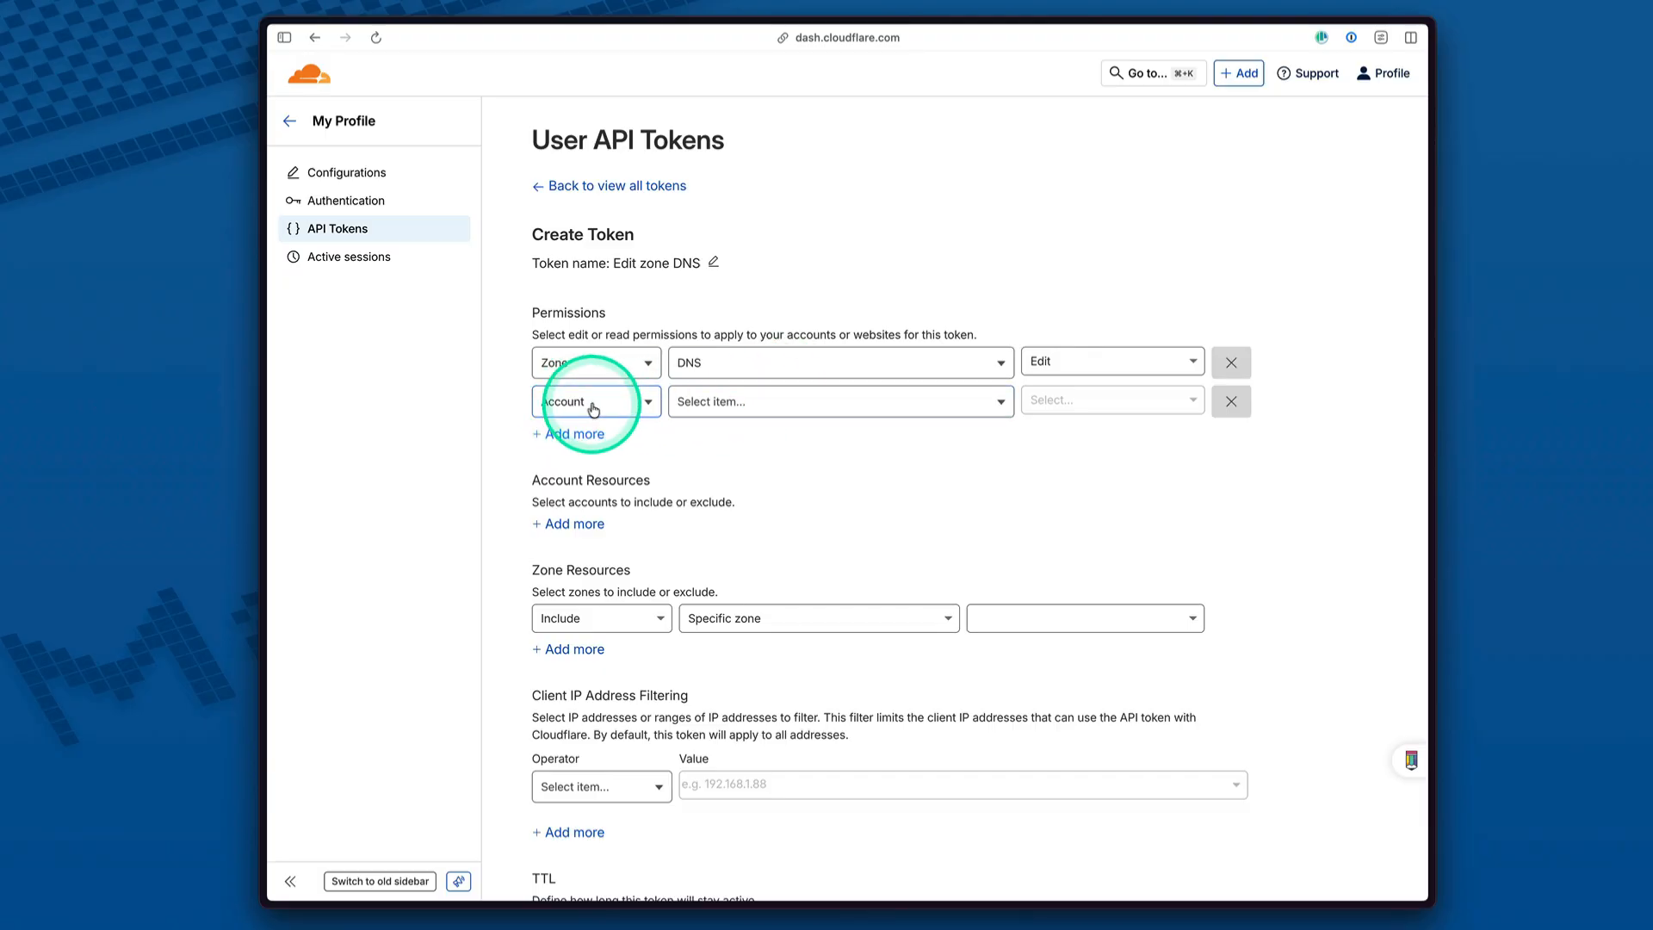
pyautogui.click(555, 402)
pyautogui.click(569, 471)
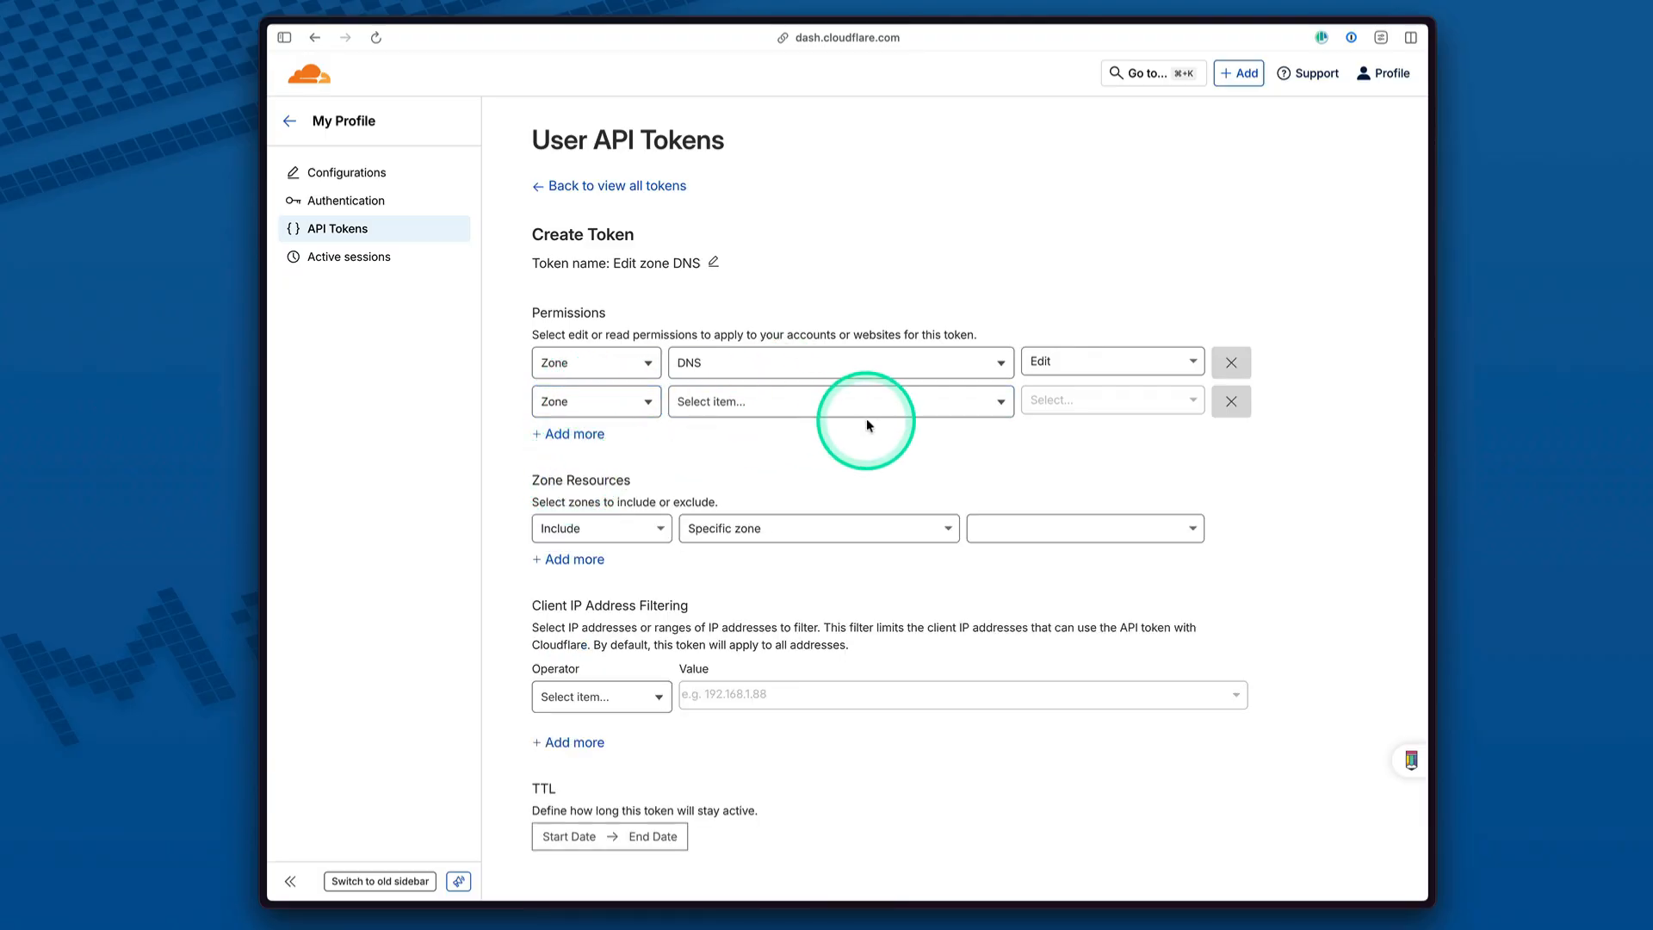
pyautogui.click(813, 405)
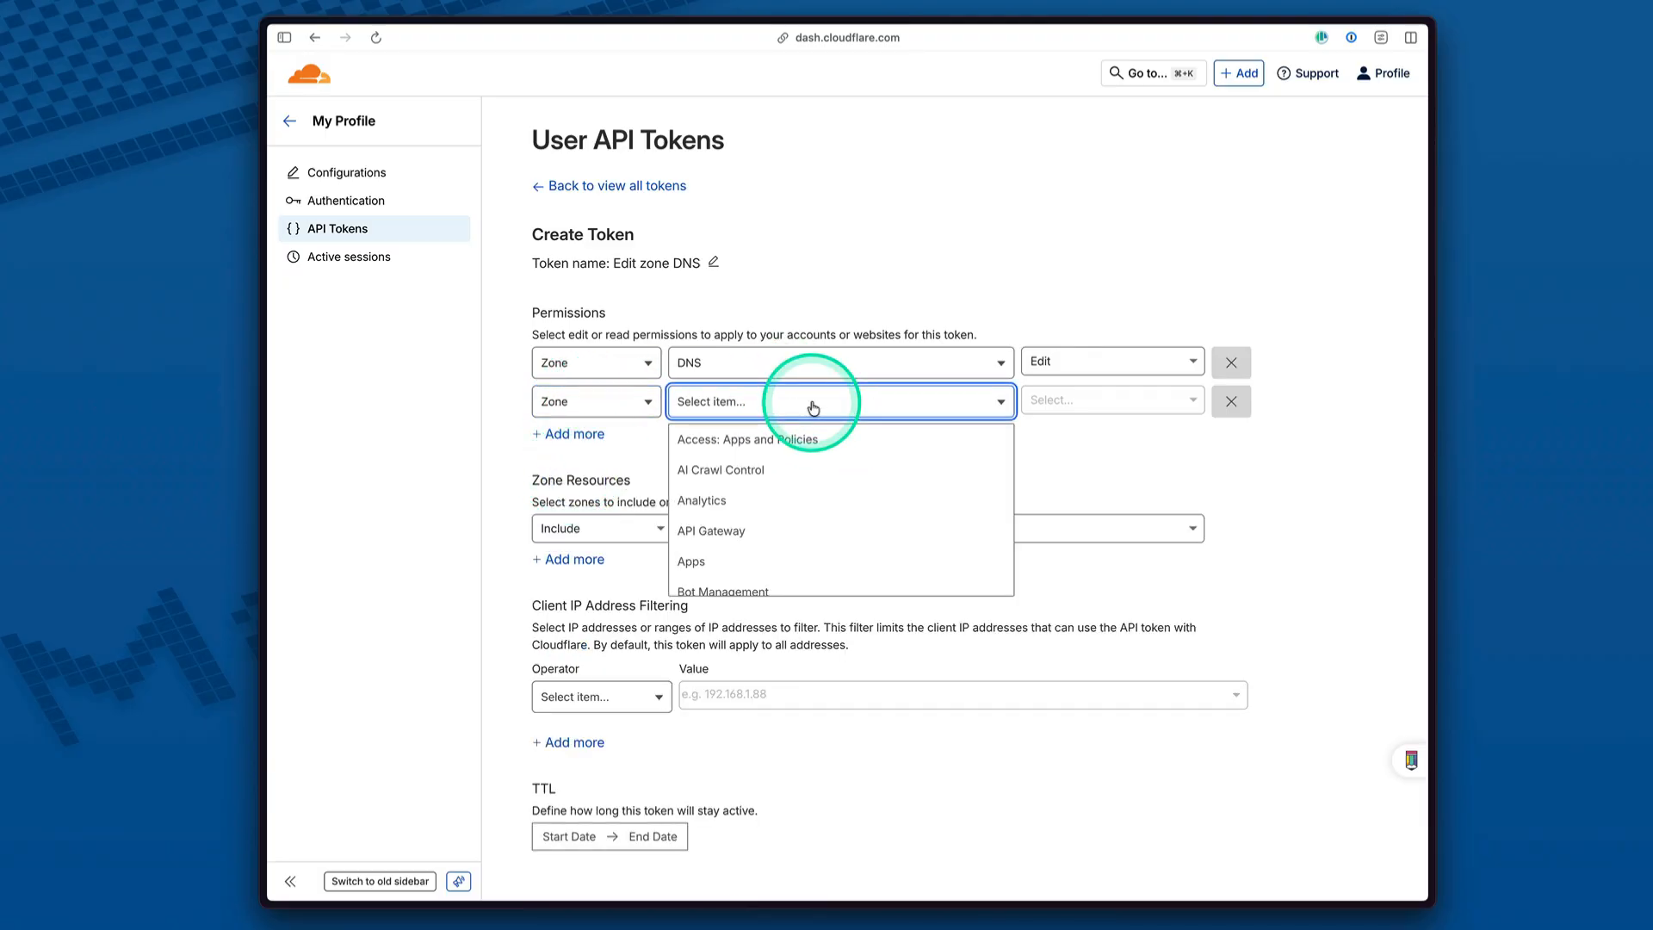
pyautogui.write('zone')
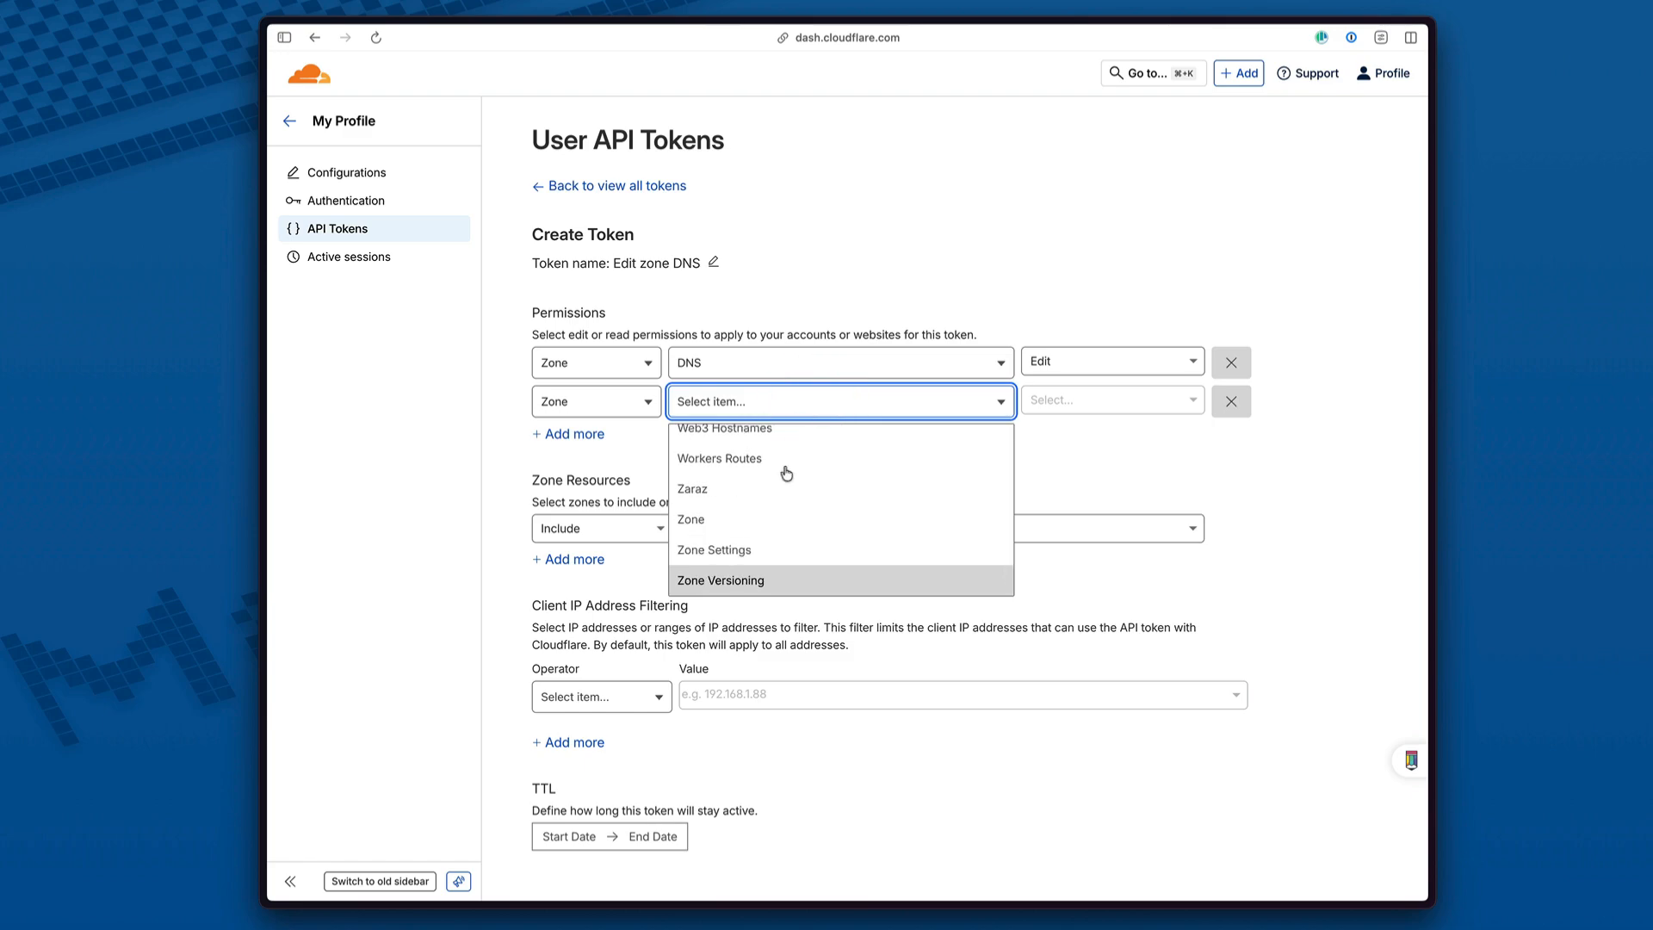
pyautogui.click(749, 549)
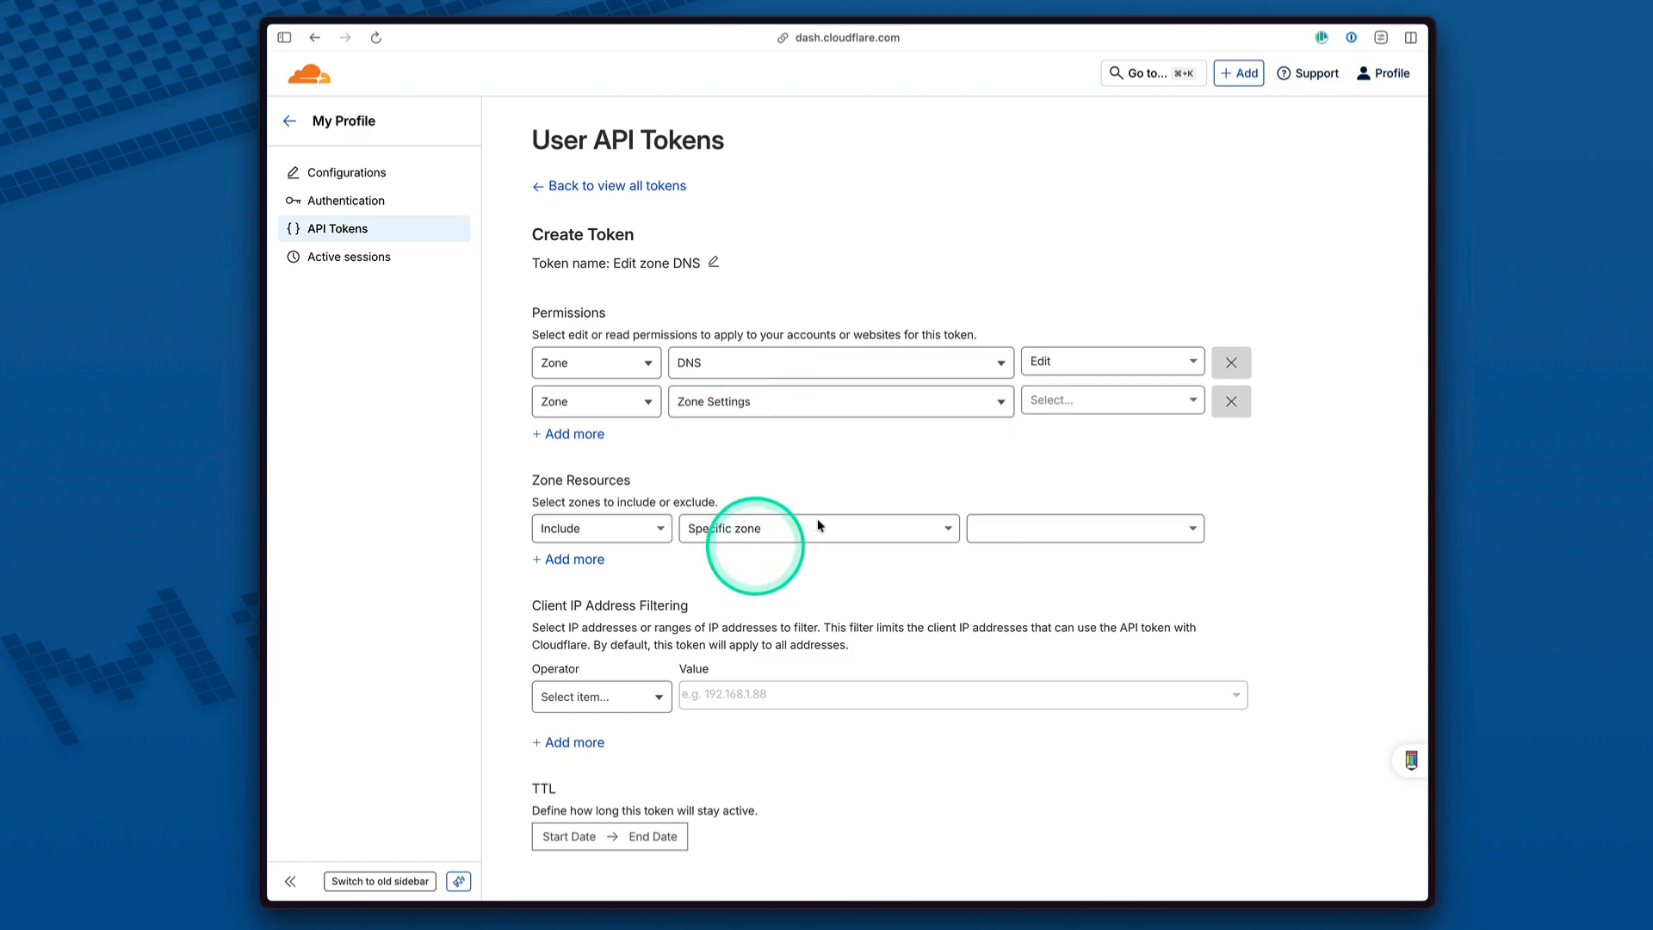
pyautogui.click(1094, 405)
pyautogui.click(1056, 469)
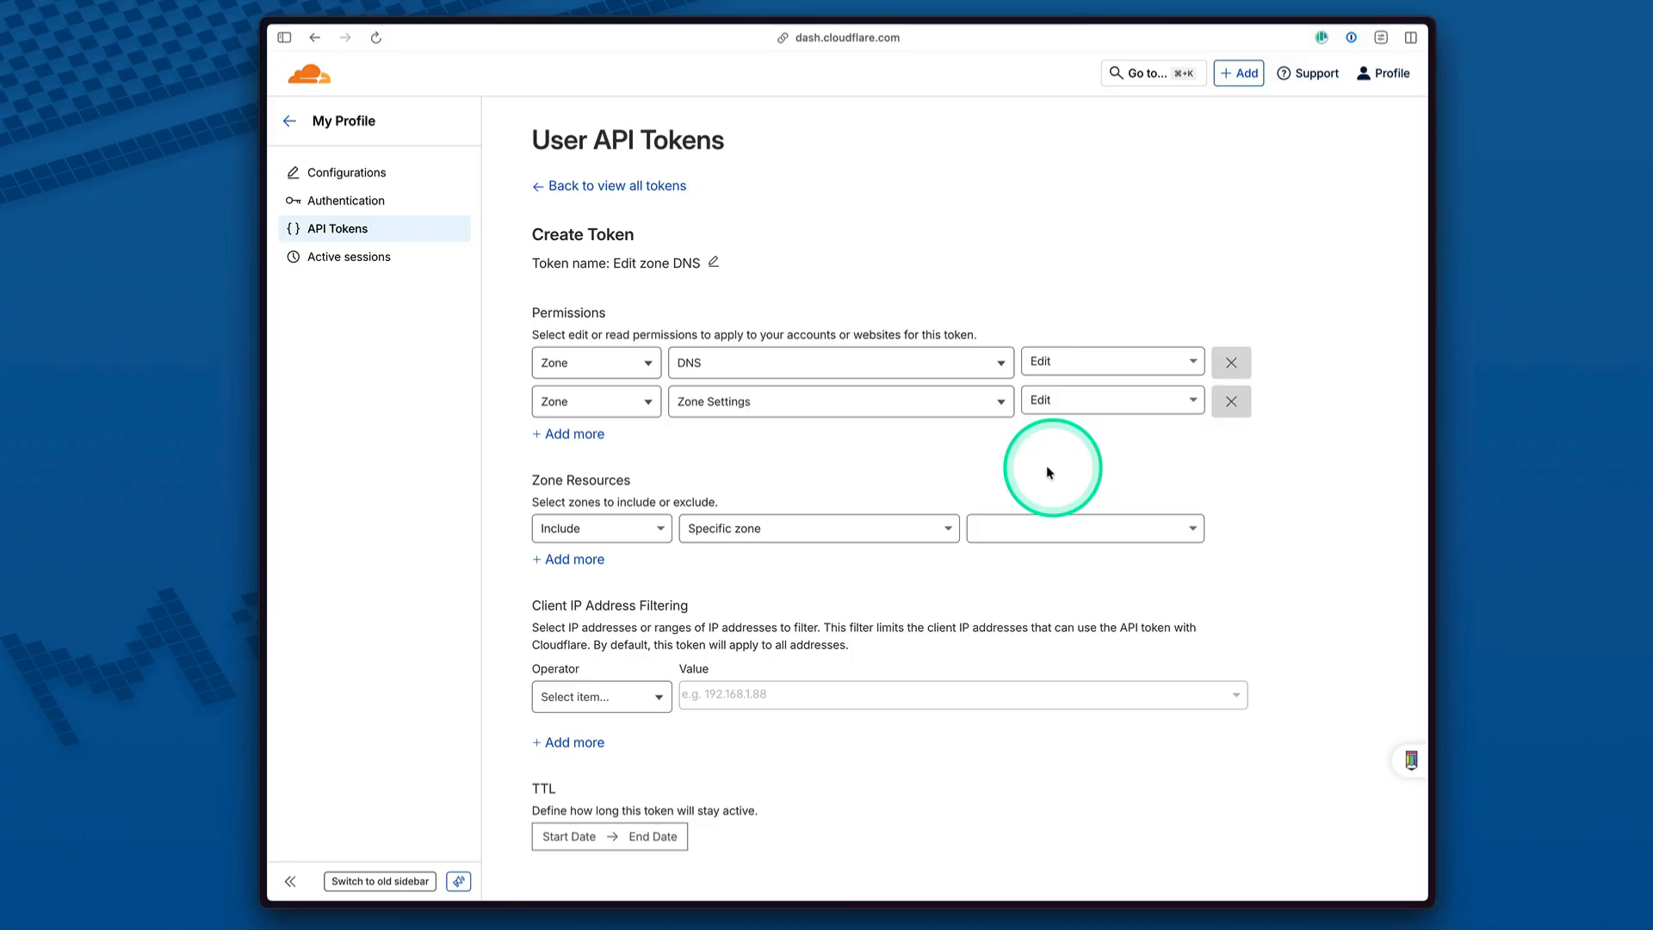
# Add a third token permission granting Read access to SSL and Certificates at the Zone level.
pyautogui.click(574, 434)
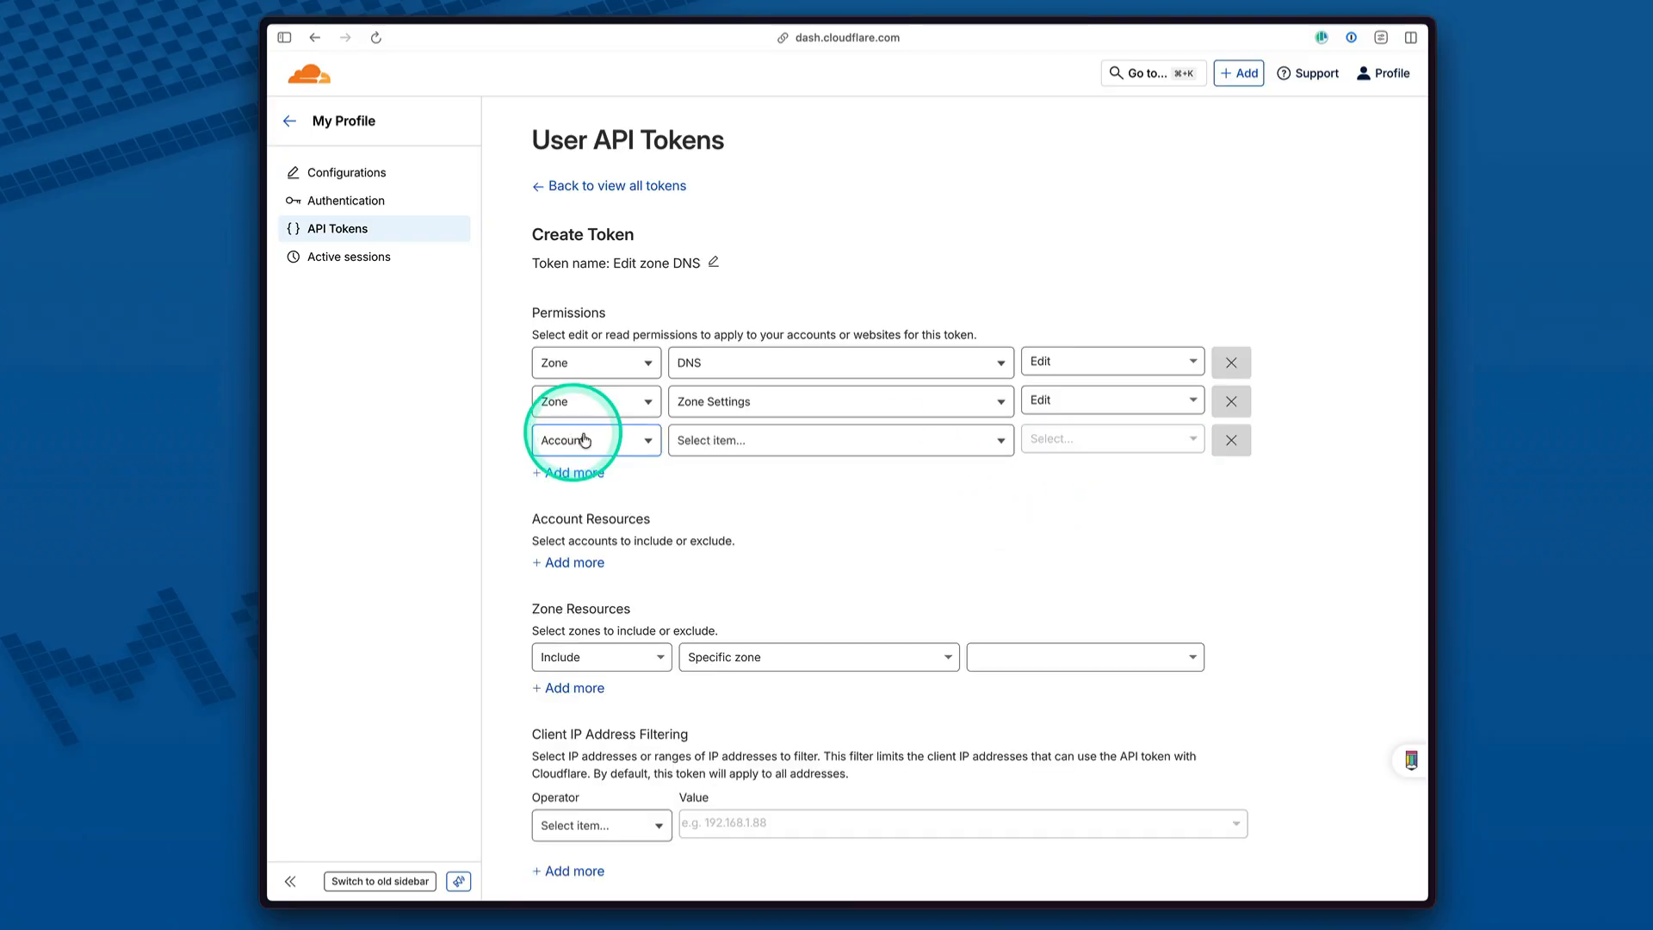
pyautogui.click(608, 447)
pyautogui.click(594, 506)
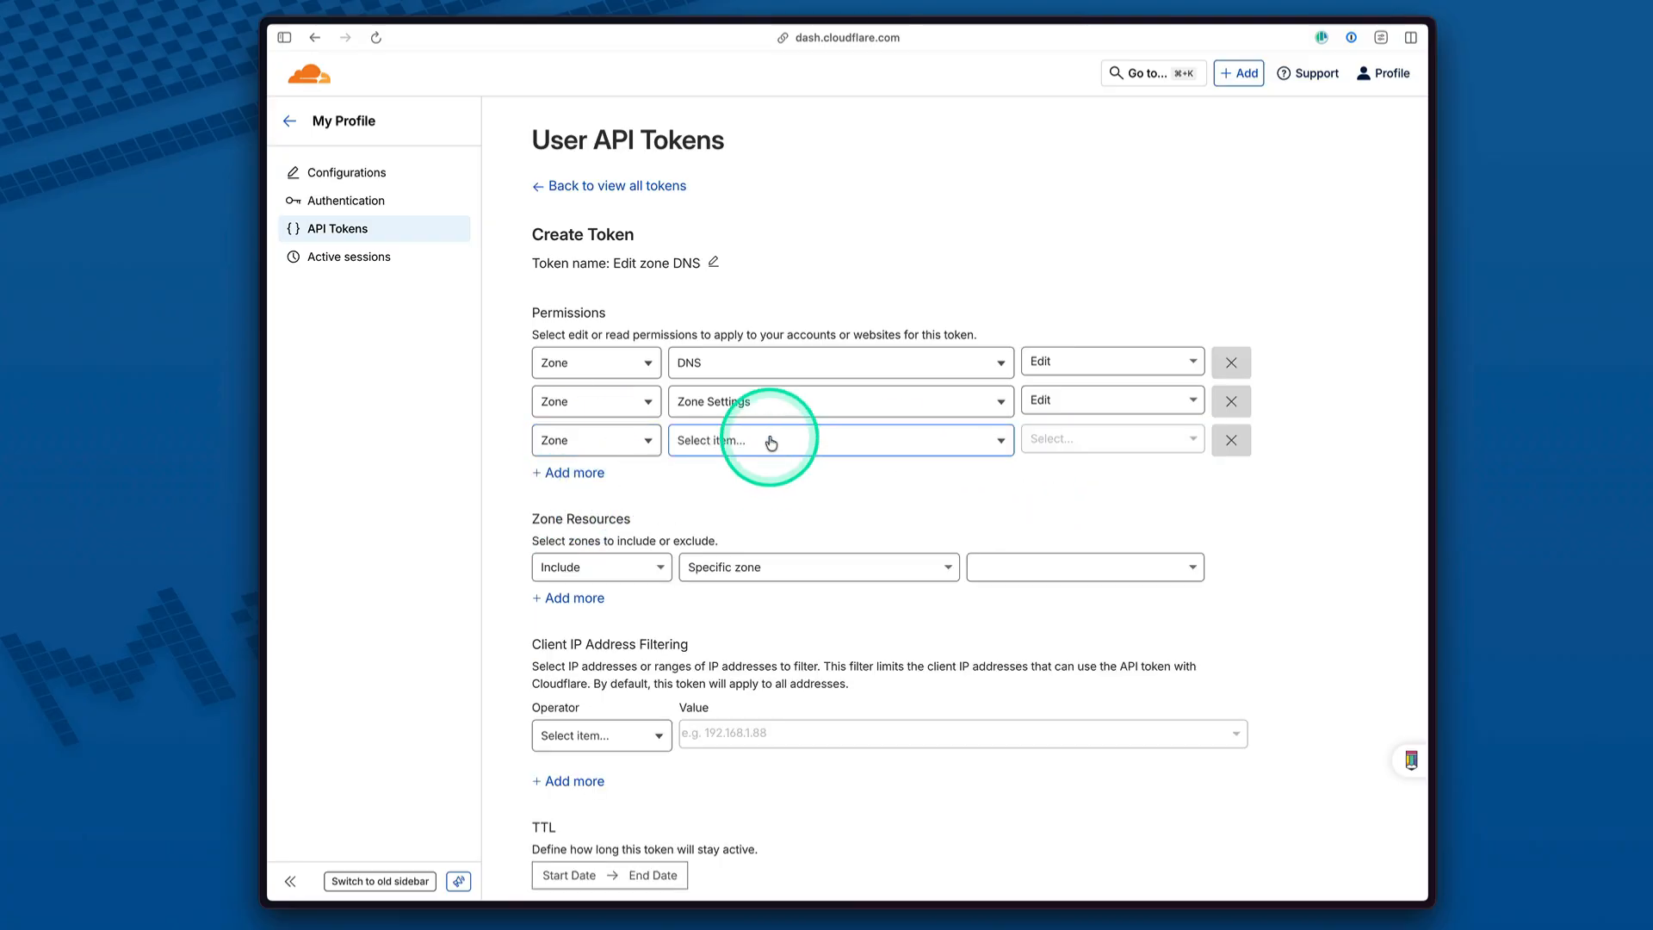
pyautogui.click(772, 442)
pyautogui.press('s')
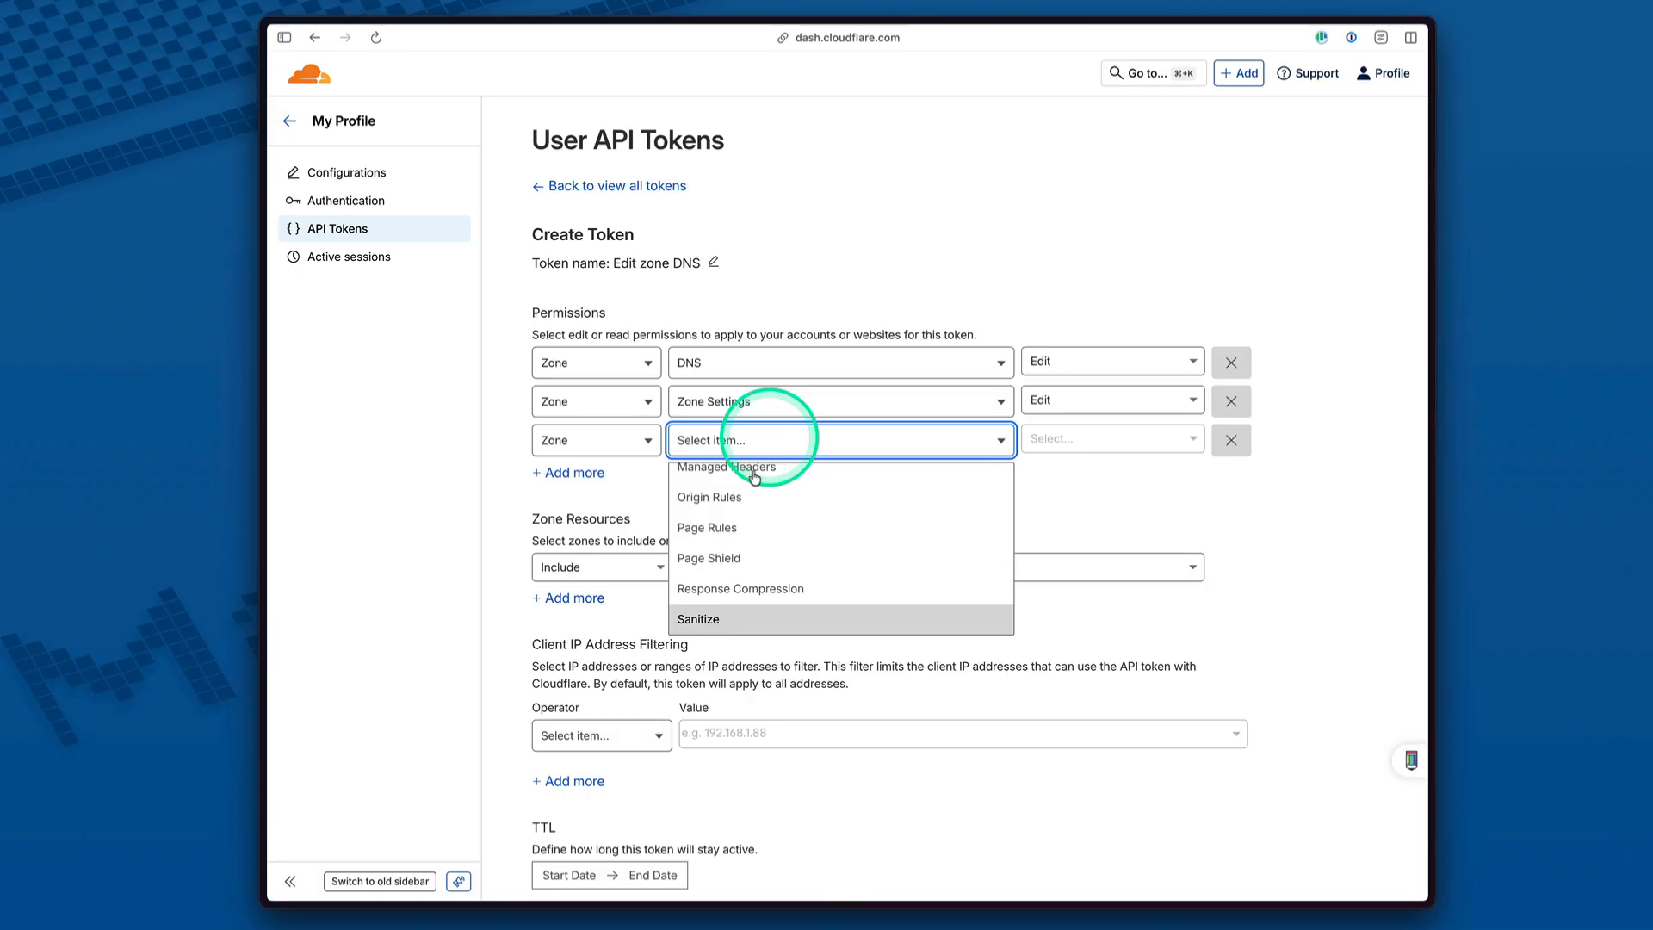
pyautogui.scroll(-5, 750, 568)
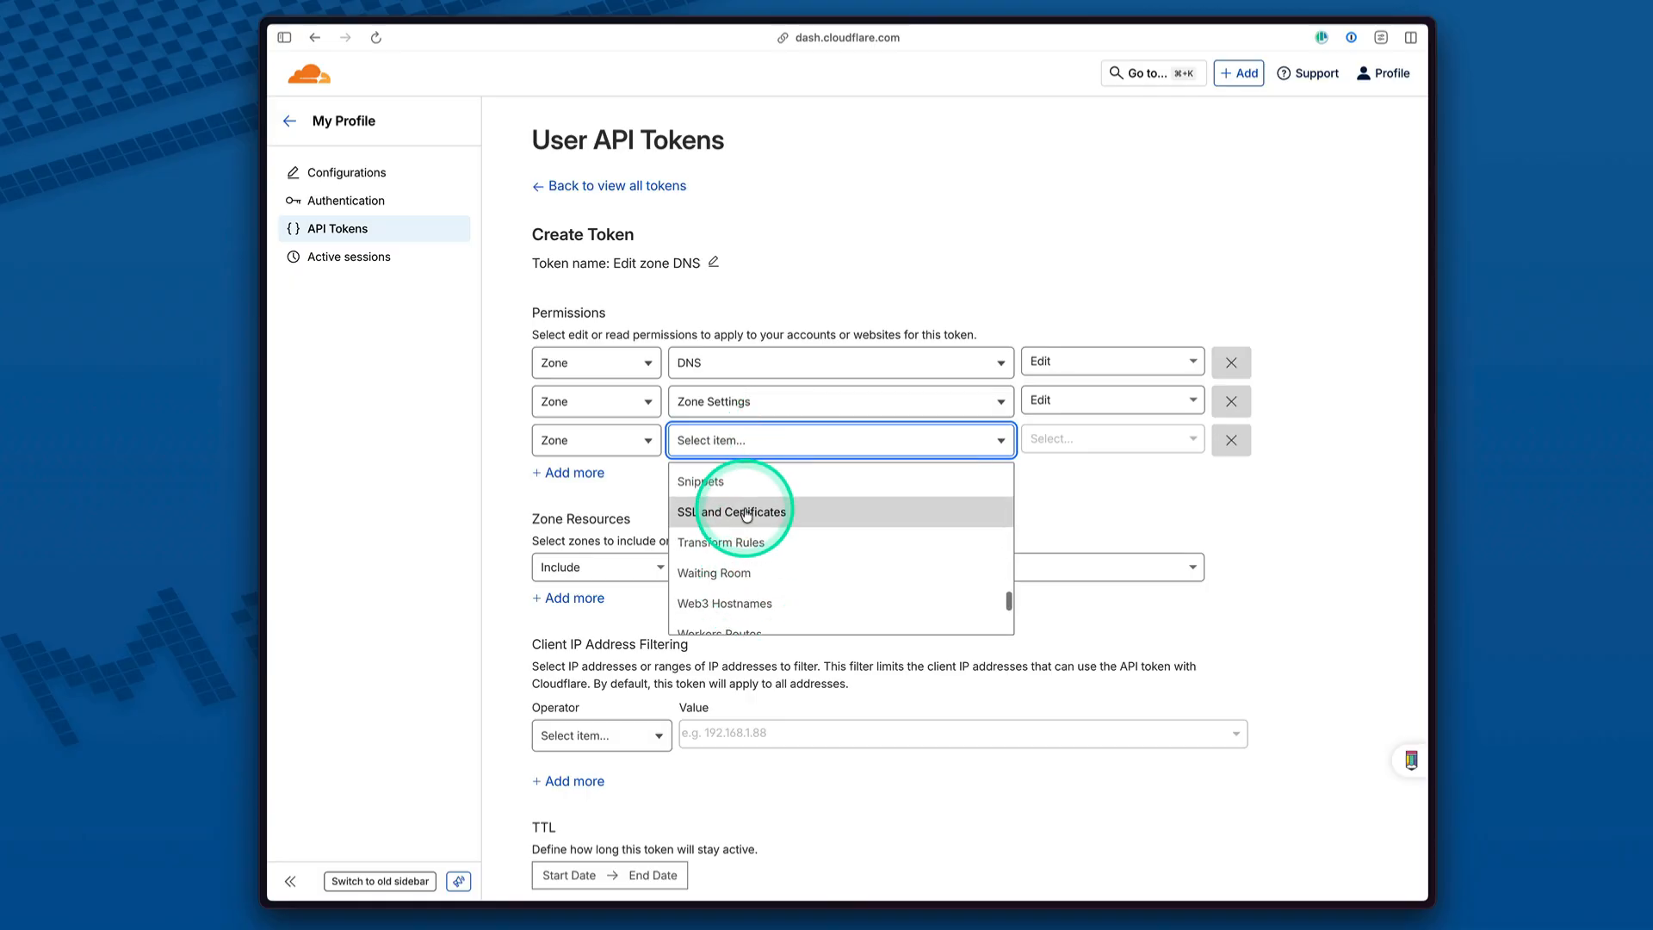
pyautogui.click(746, 512)
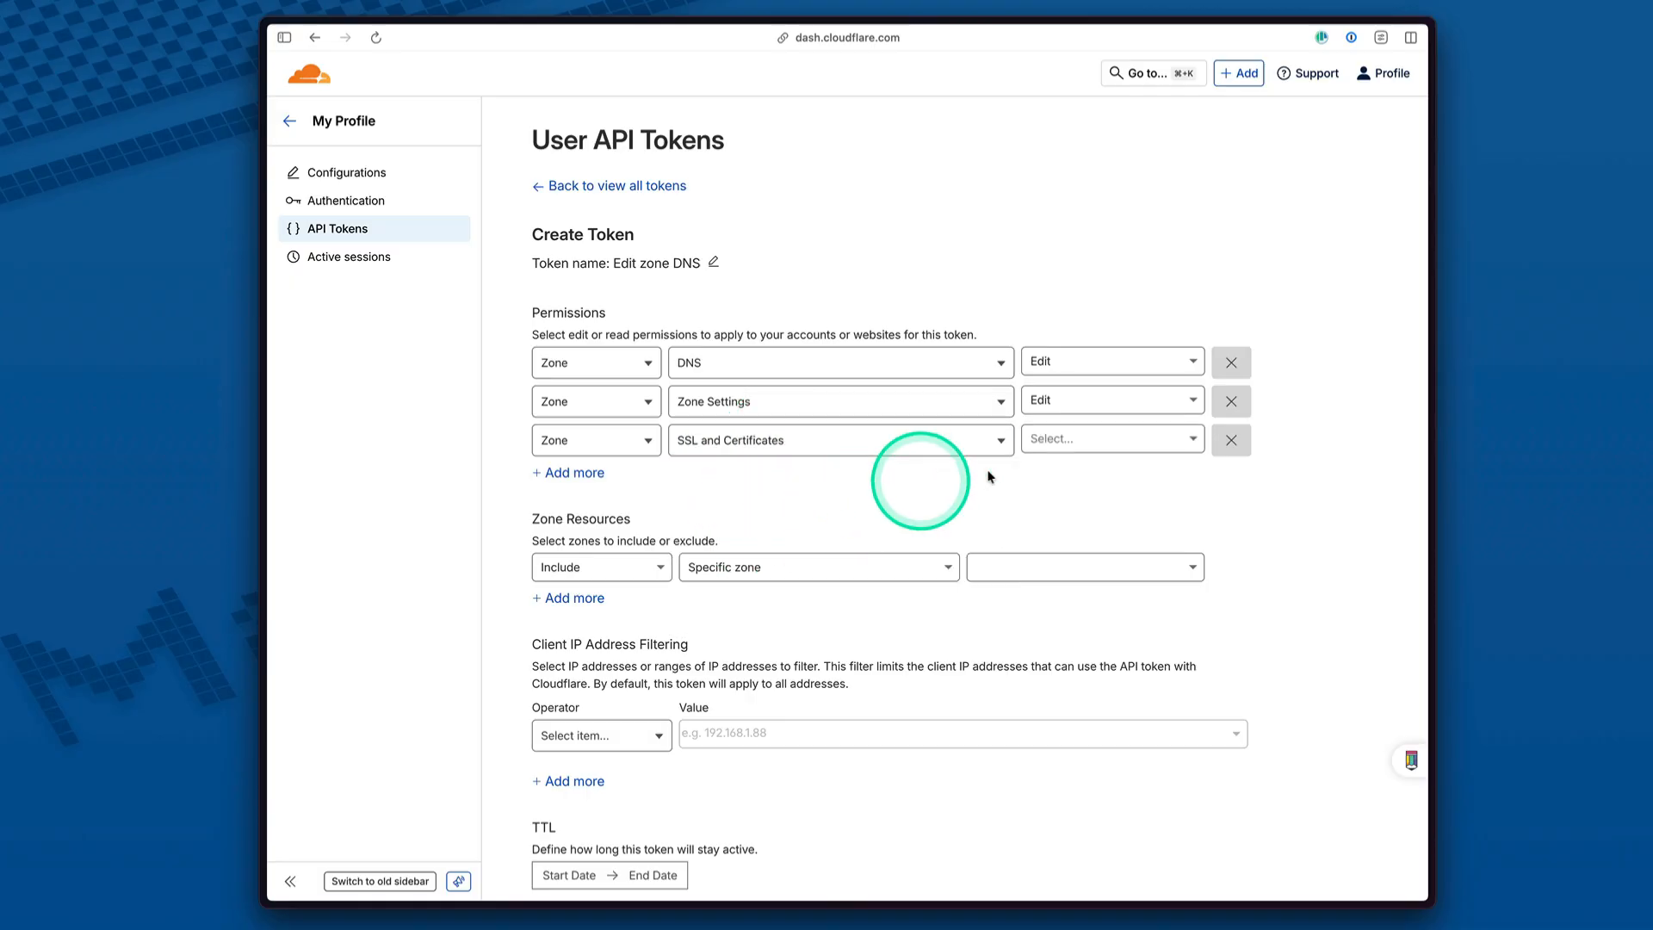
pyautogui.click(1095, 437)
pyautogui.click(1078, 473)
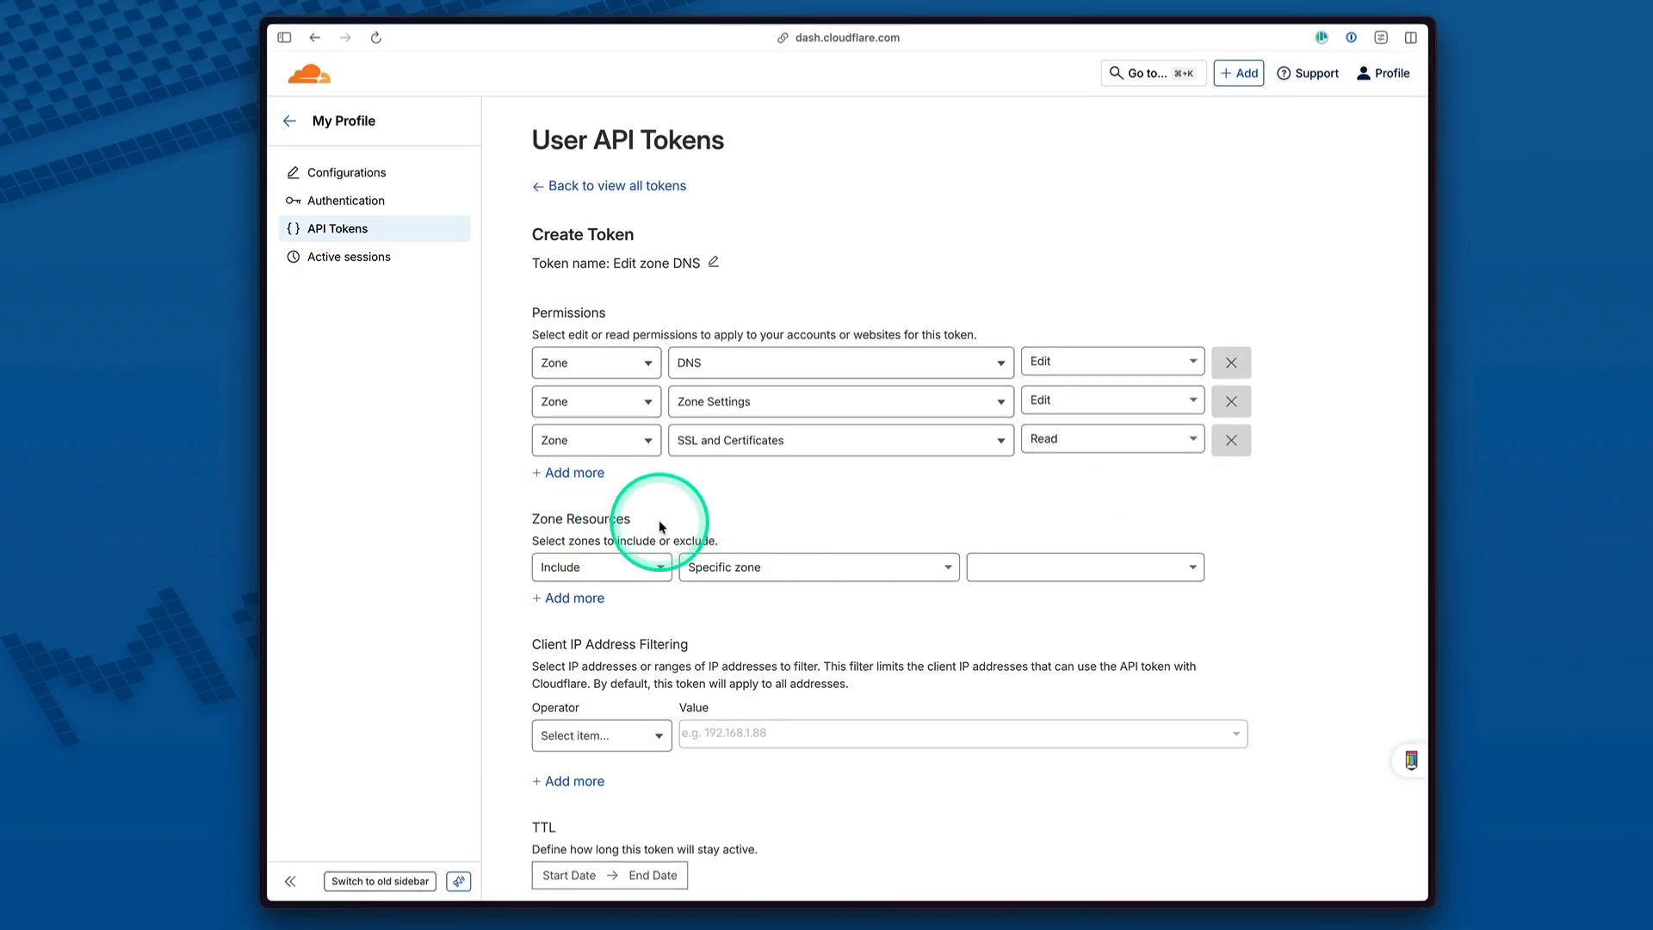
pyautogui.click(758, 567)
pyautogui.click(783, 531)
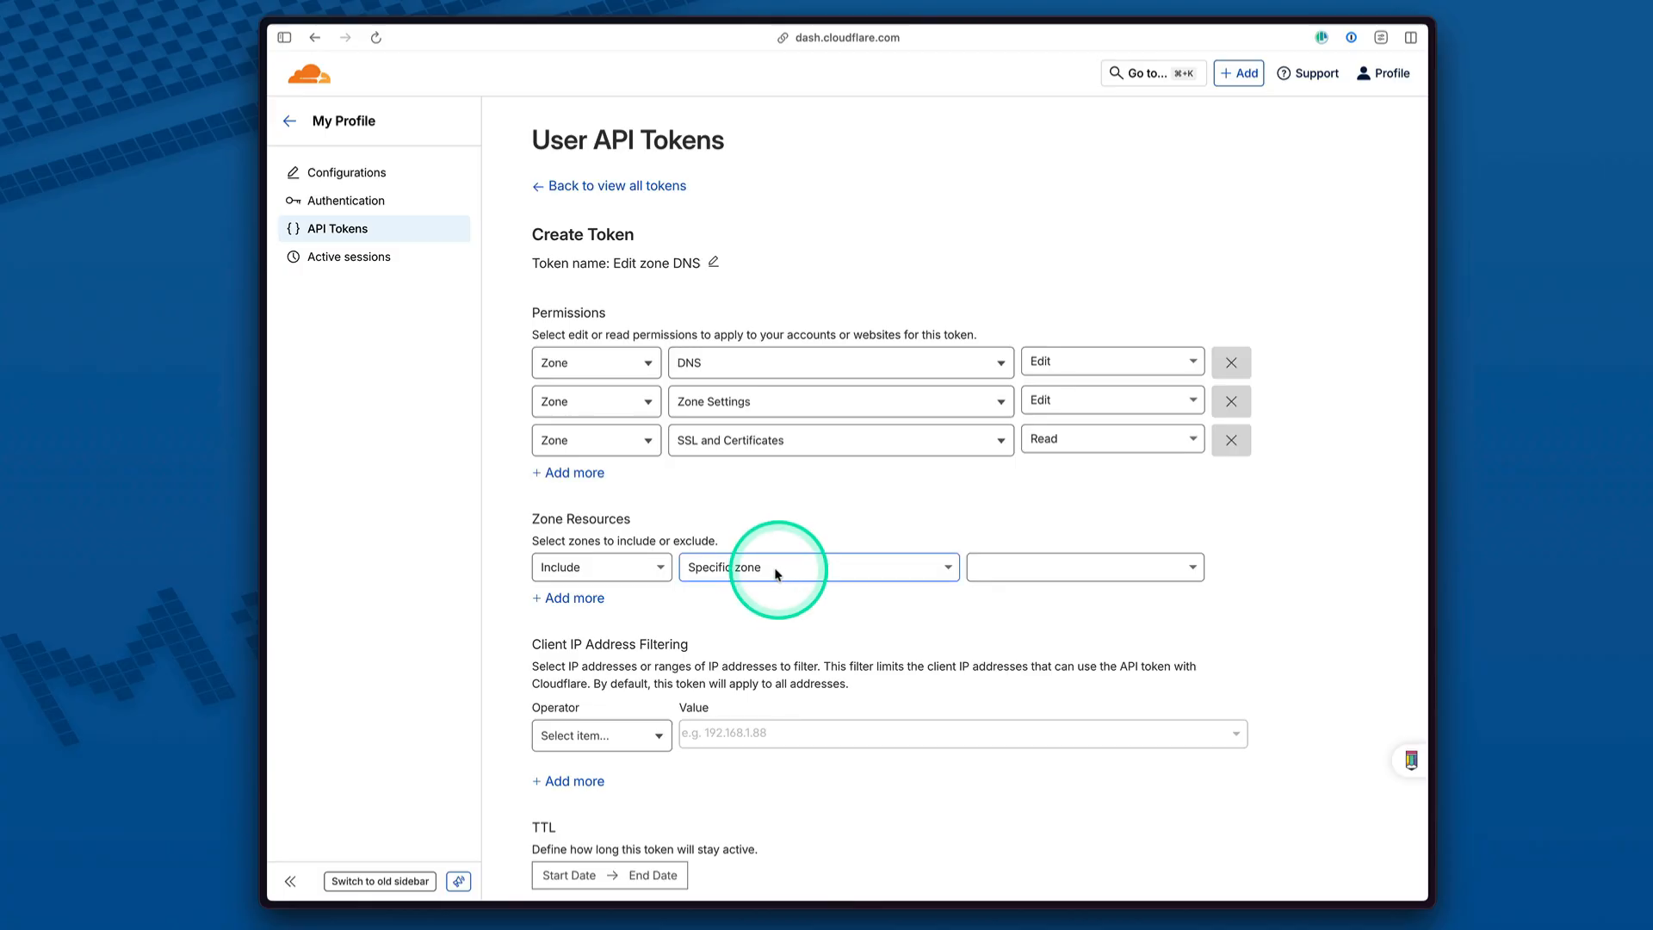
pyautogui.click(987, 566)
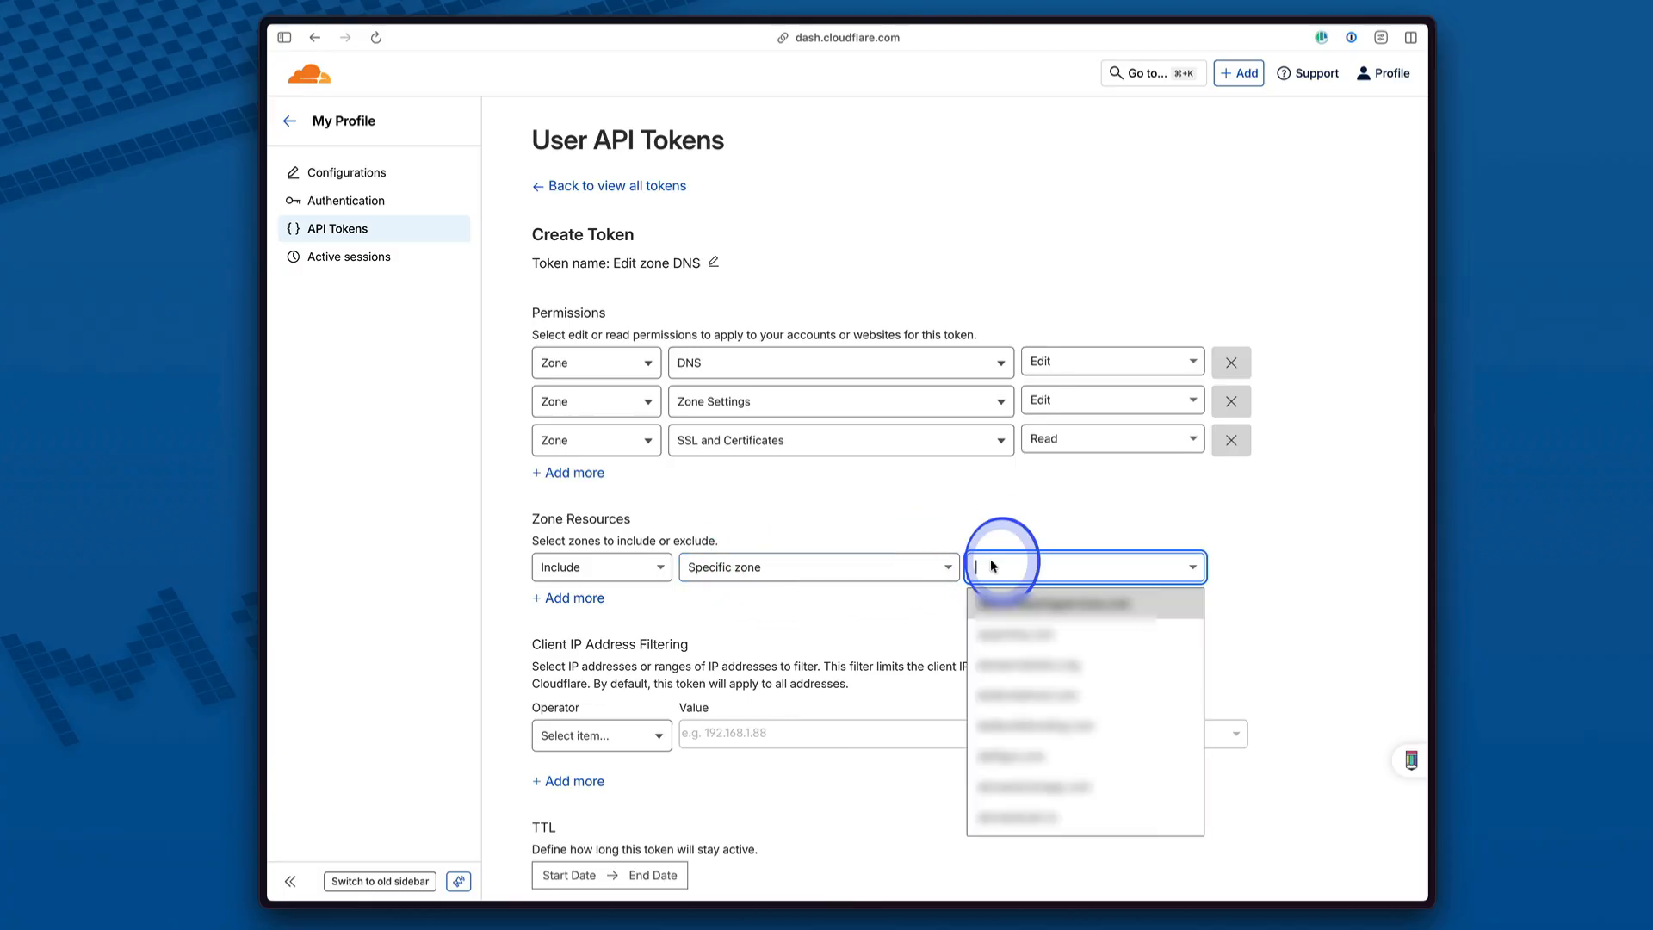
pyautogui.click(964, 520)
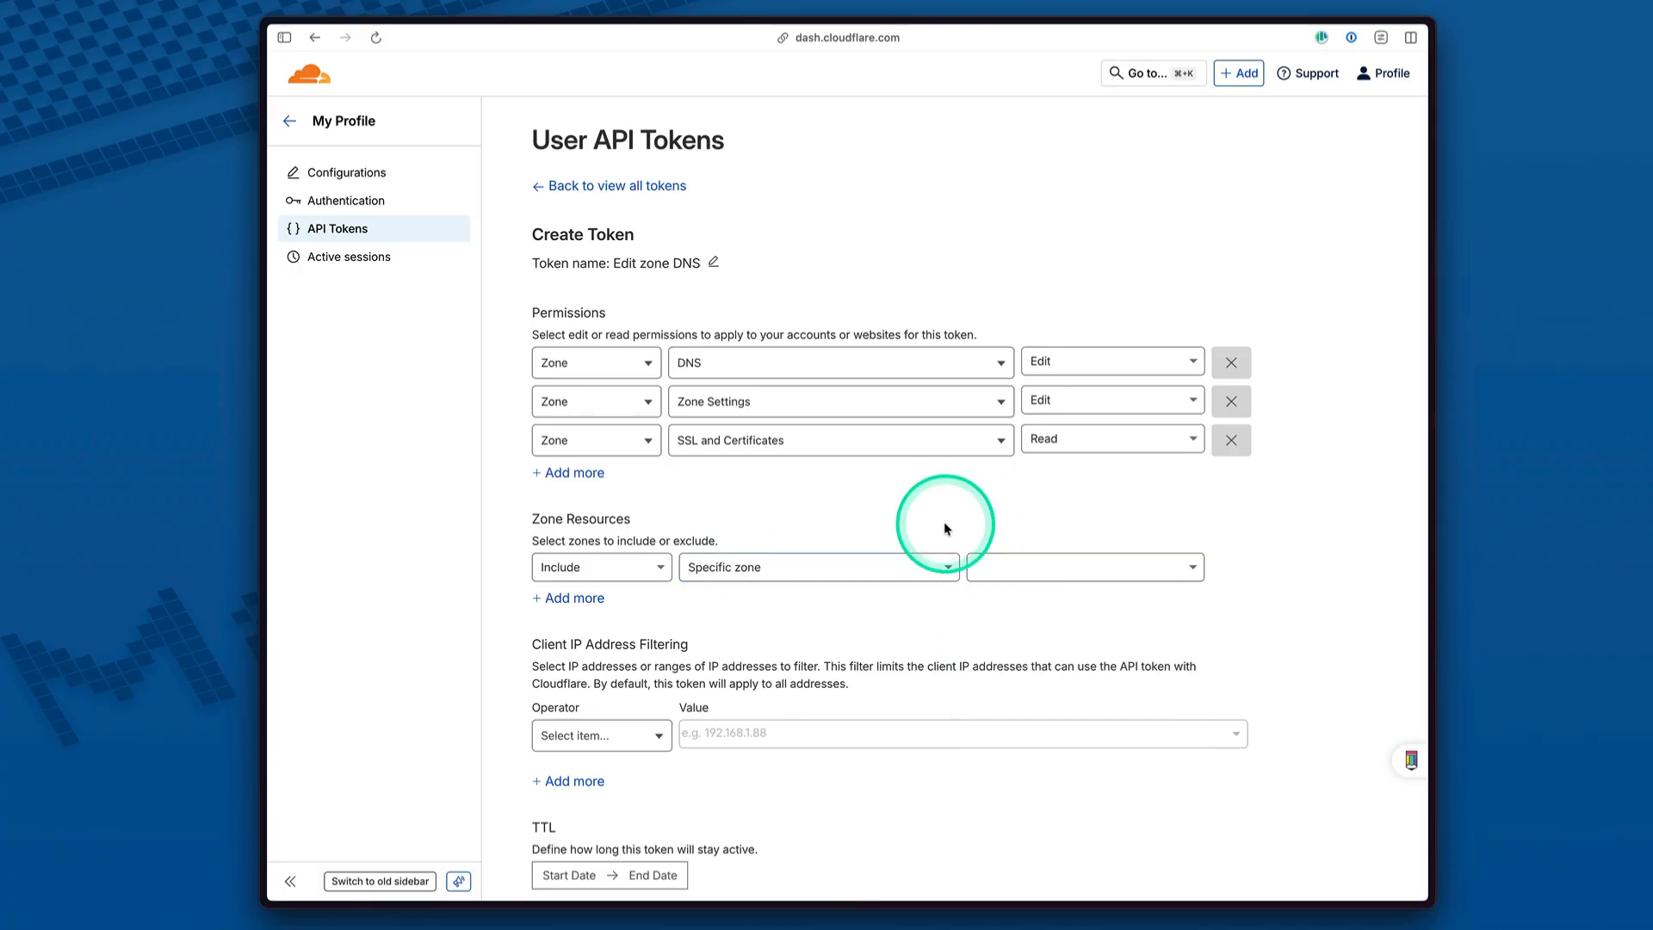
# Set the token's zone resources to include All zones, then review the summary and create the token.
pyautogui.click(793, 575)
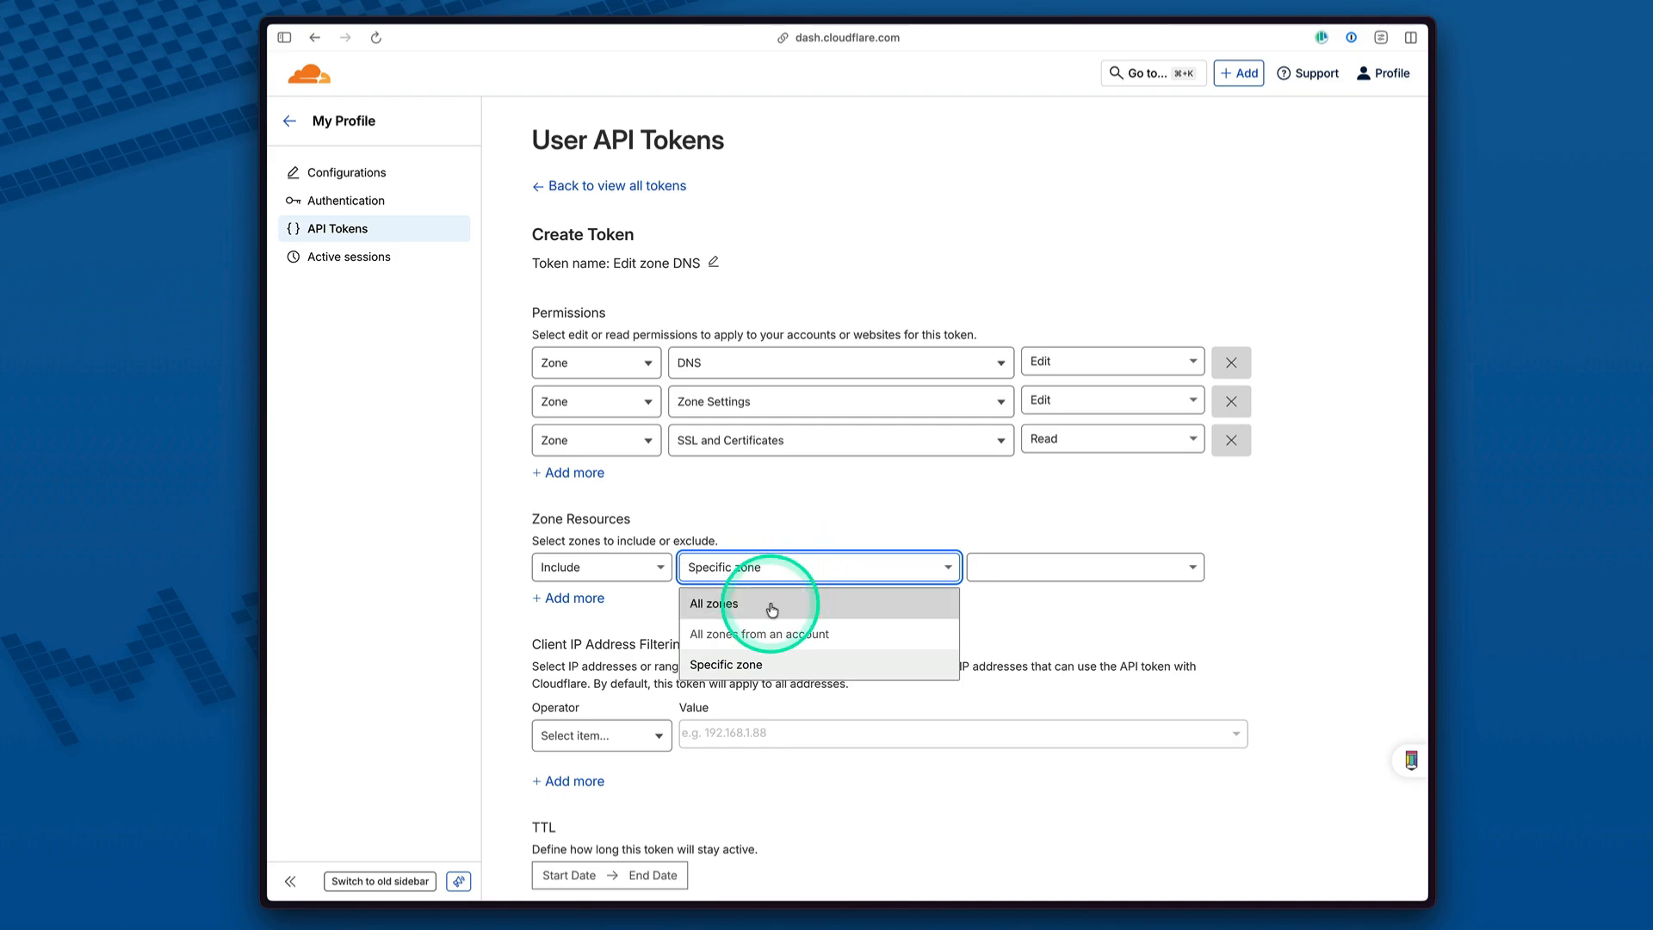
pyautogui.click(771, 607)
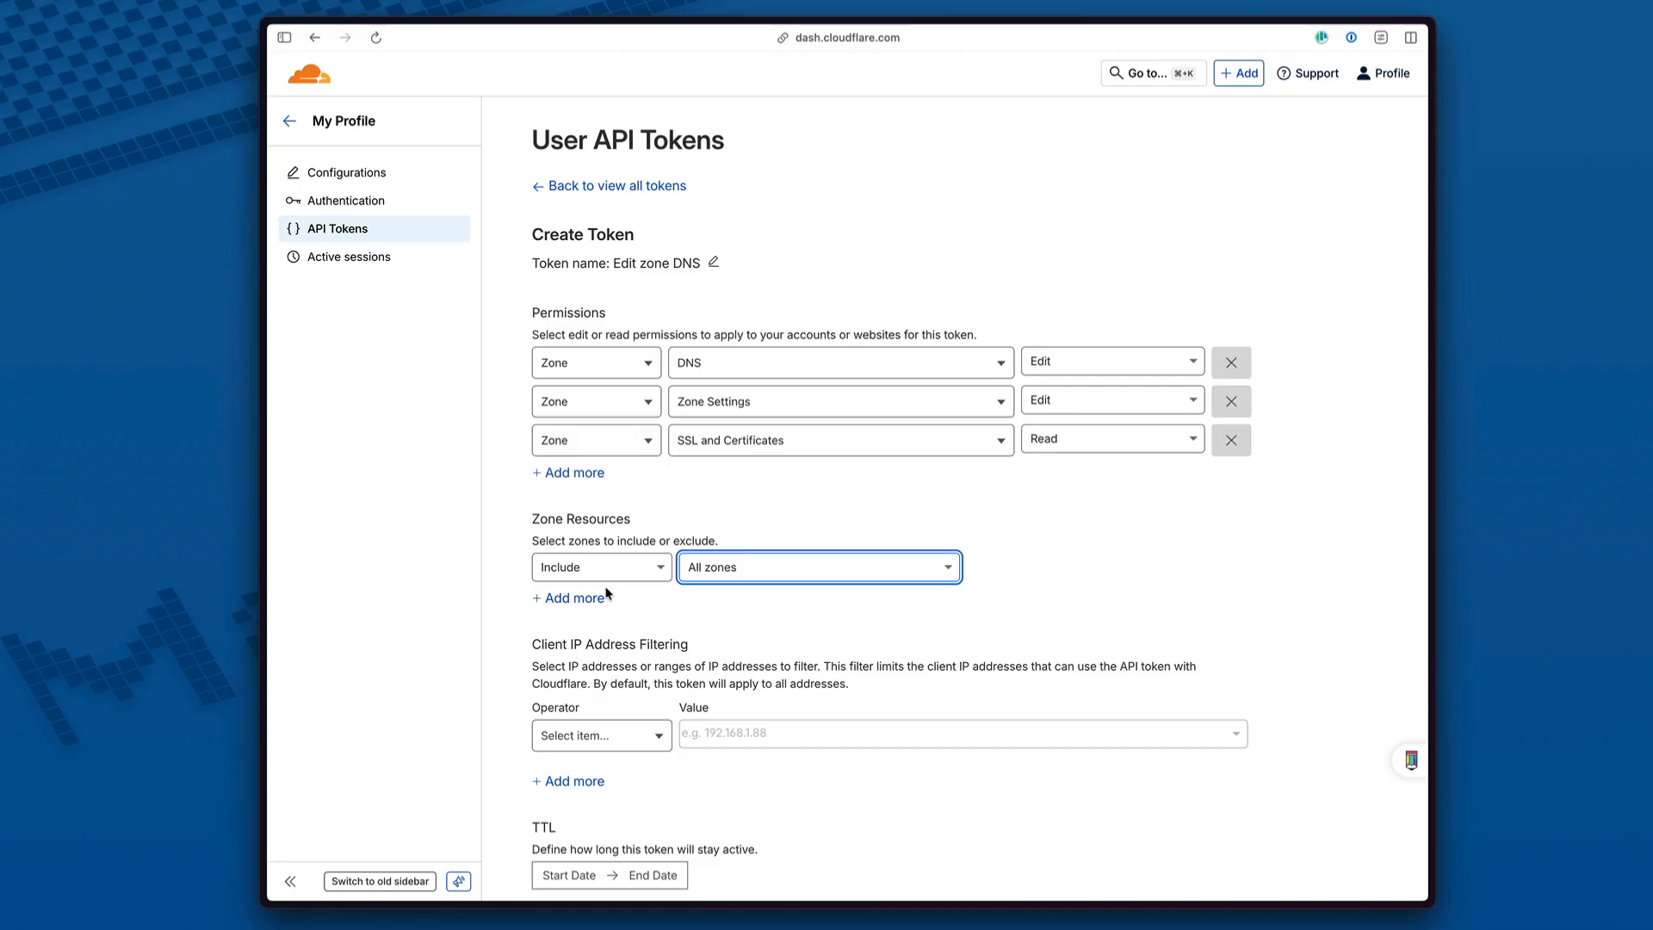
pyautogui.scroll(-5, 664, 793)
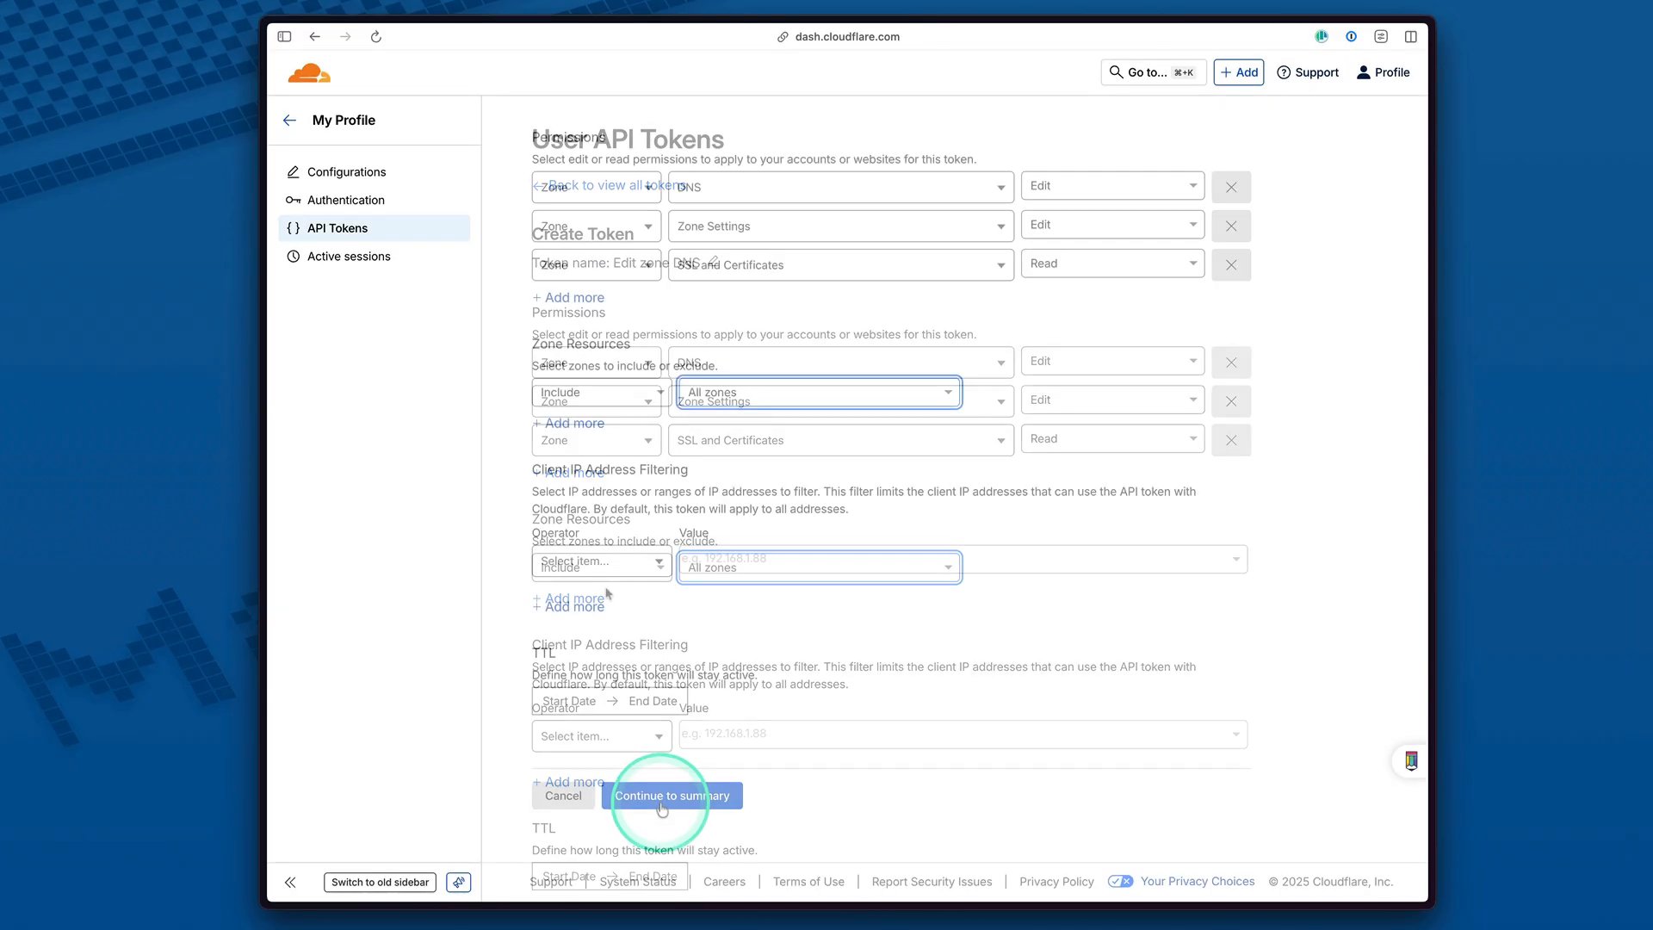
pyautogui.click(660, 797)
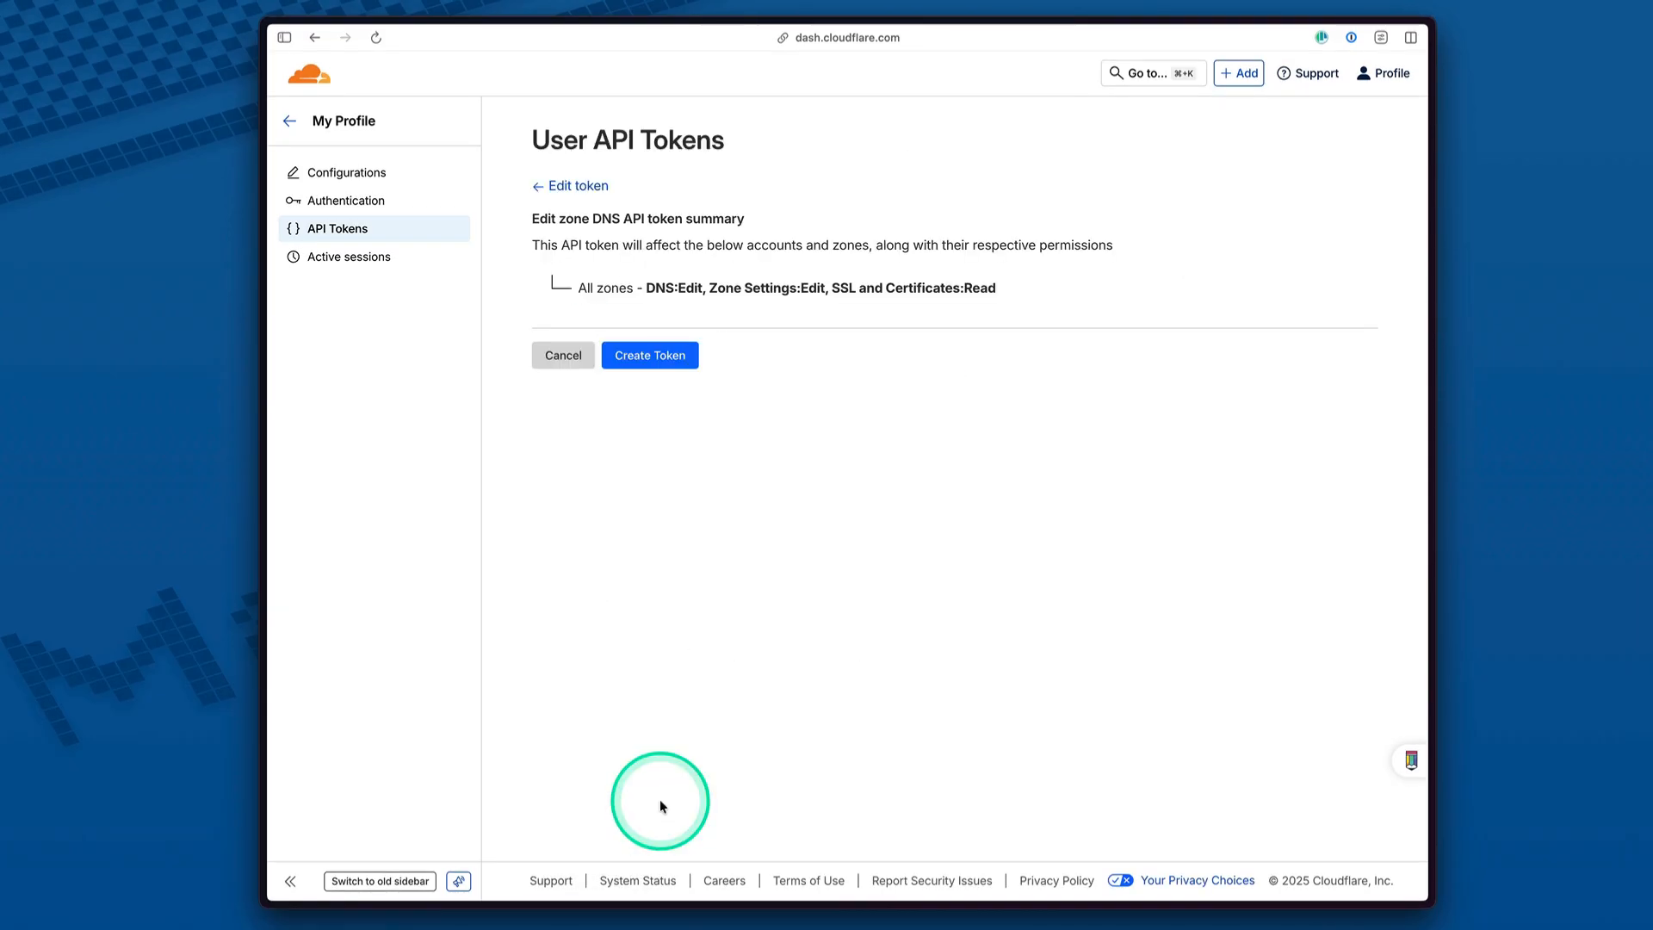
pyautogui.click(659, 356)
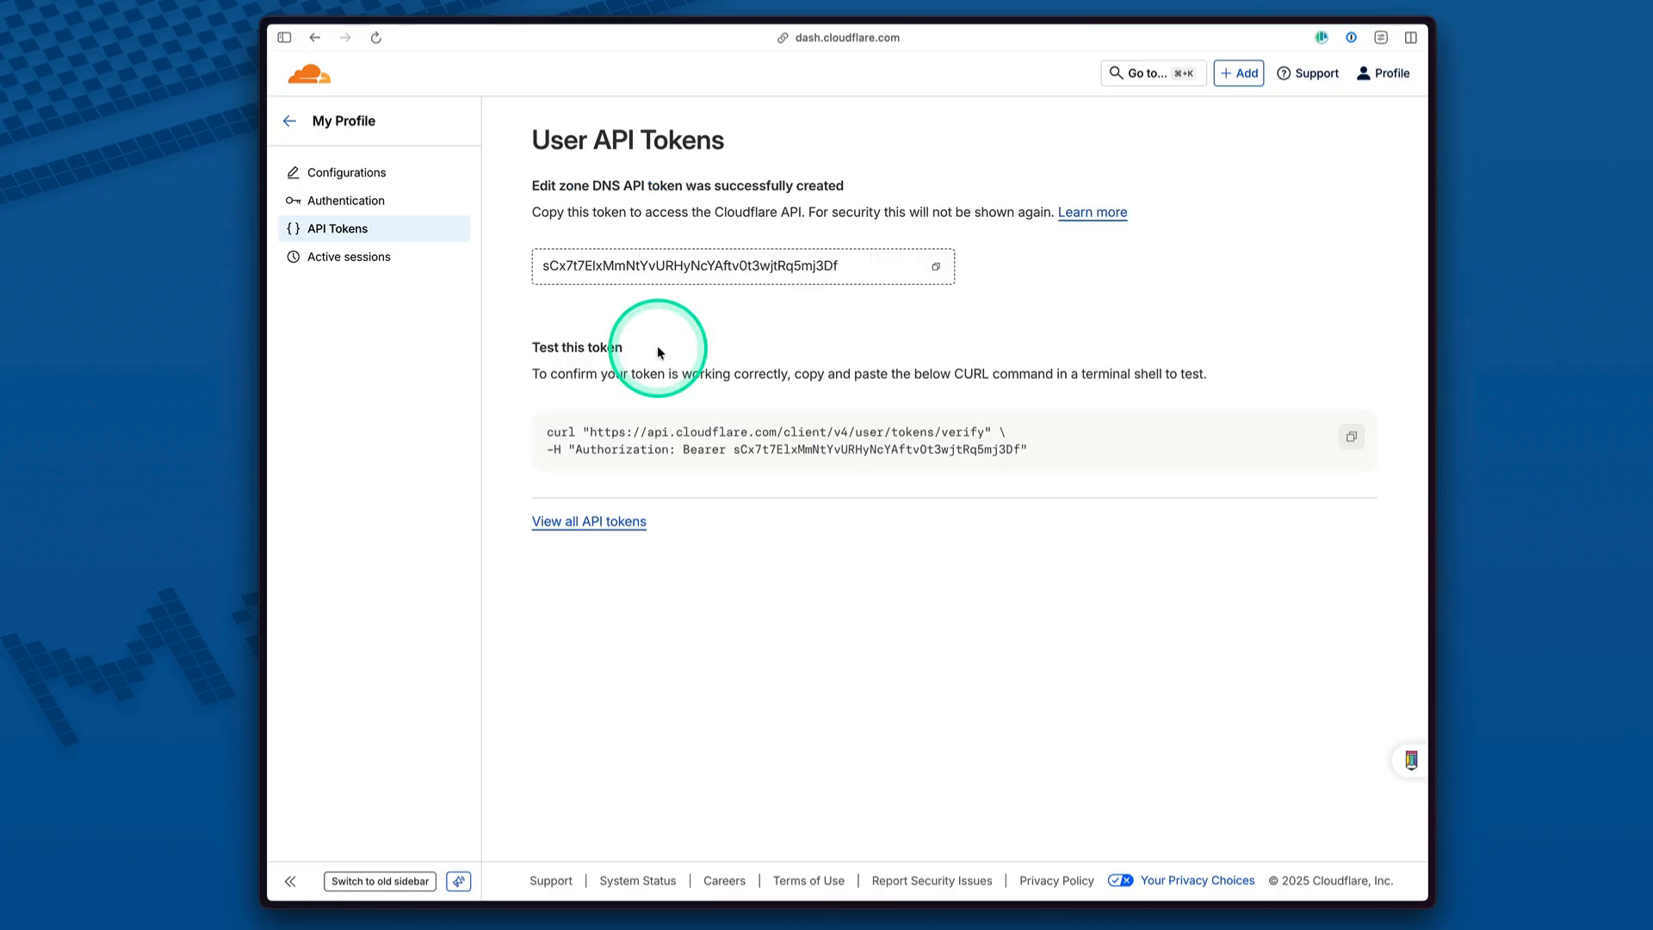
# Copy the new API token and paste it as the Bearer Token in BetterSiteHost's Cloudflare integration form.
pyautogui.click(936, 266)
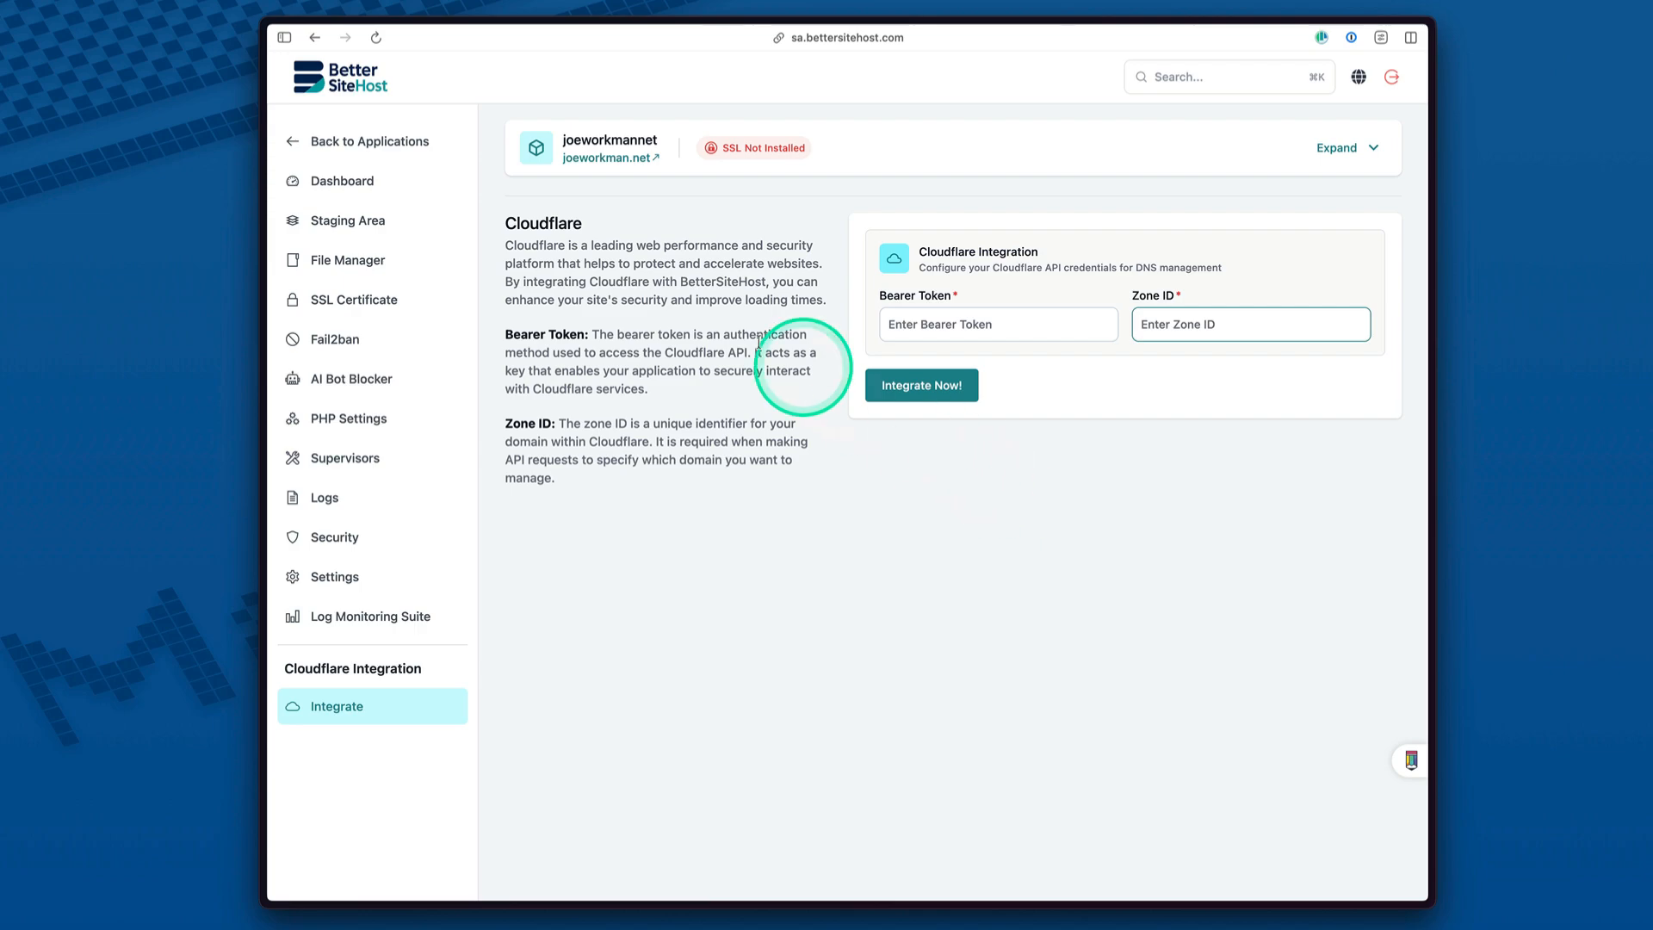
pyautogui.click(927, 320)
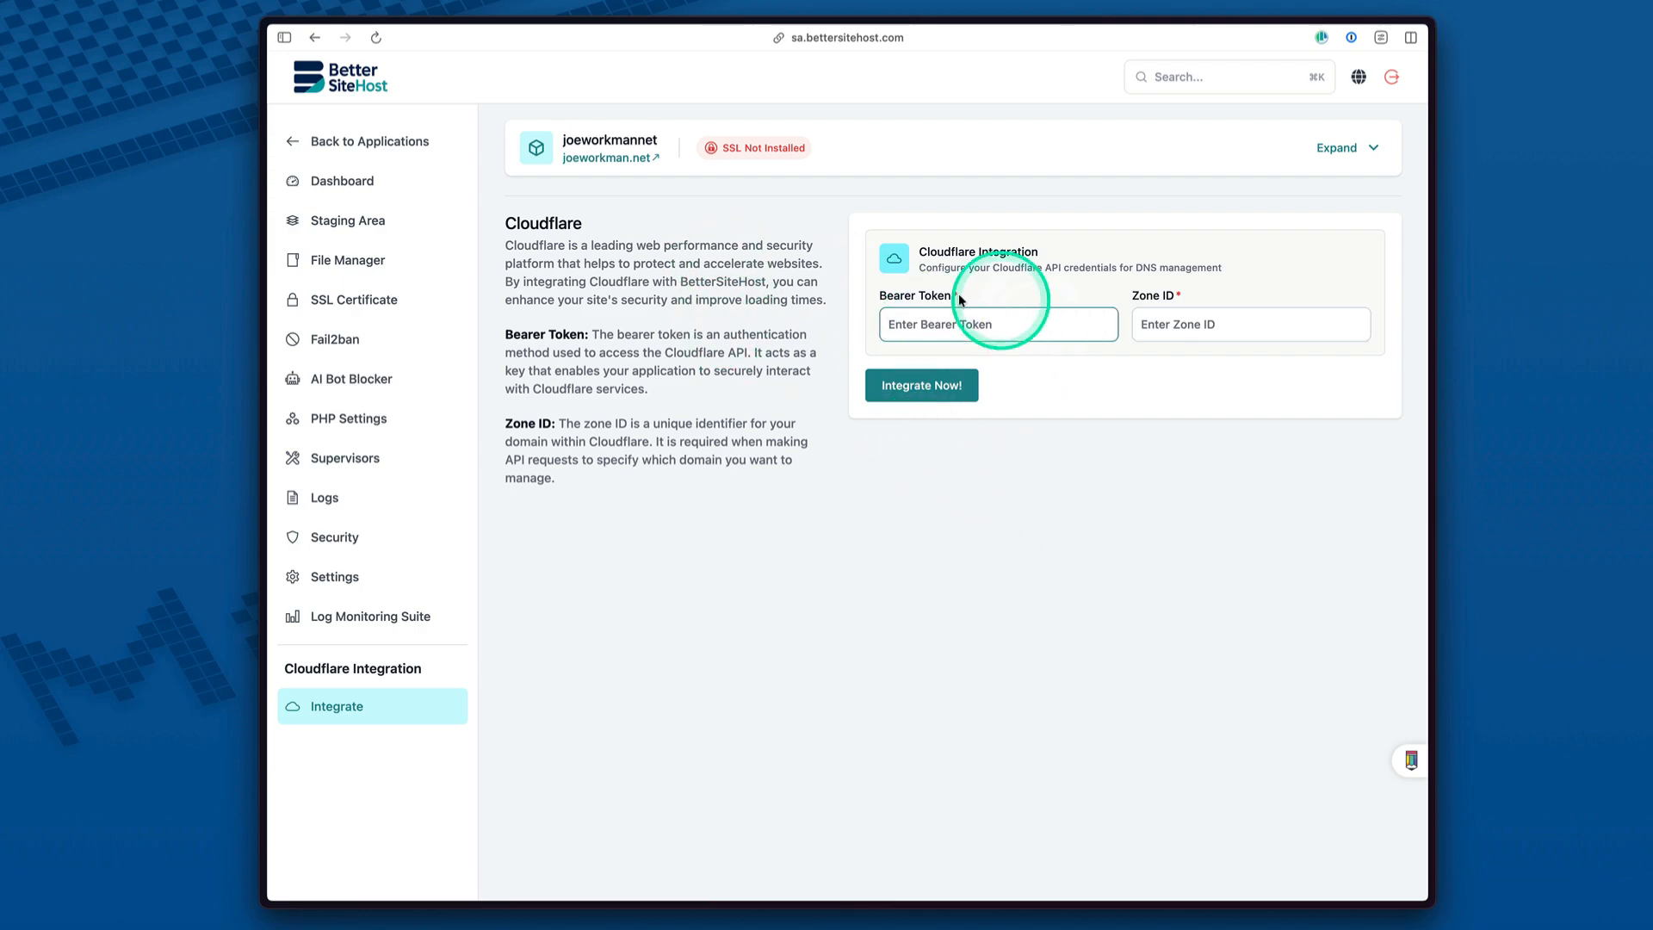
pyautogui.press('super+v')
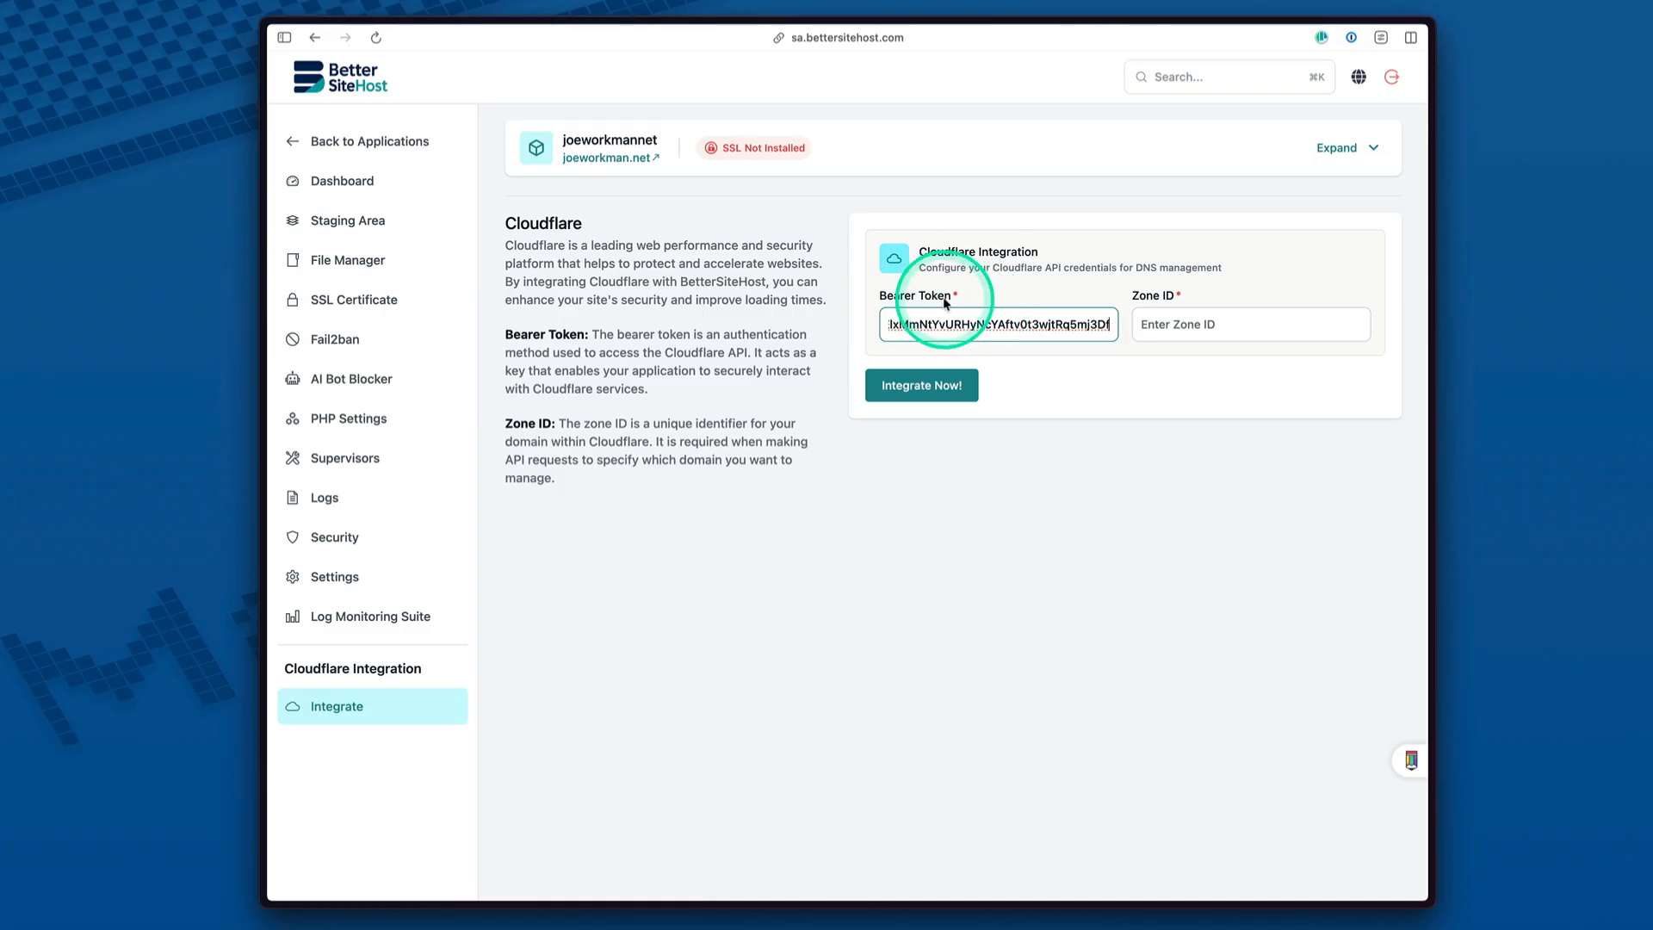
# Switch to the Cloudflare dashboard, open the joeworkman.net domain overview and copy its Zone ID.
pyautogui.click(1266, 324)
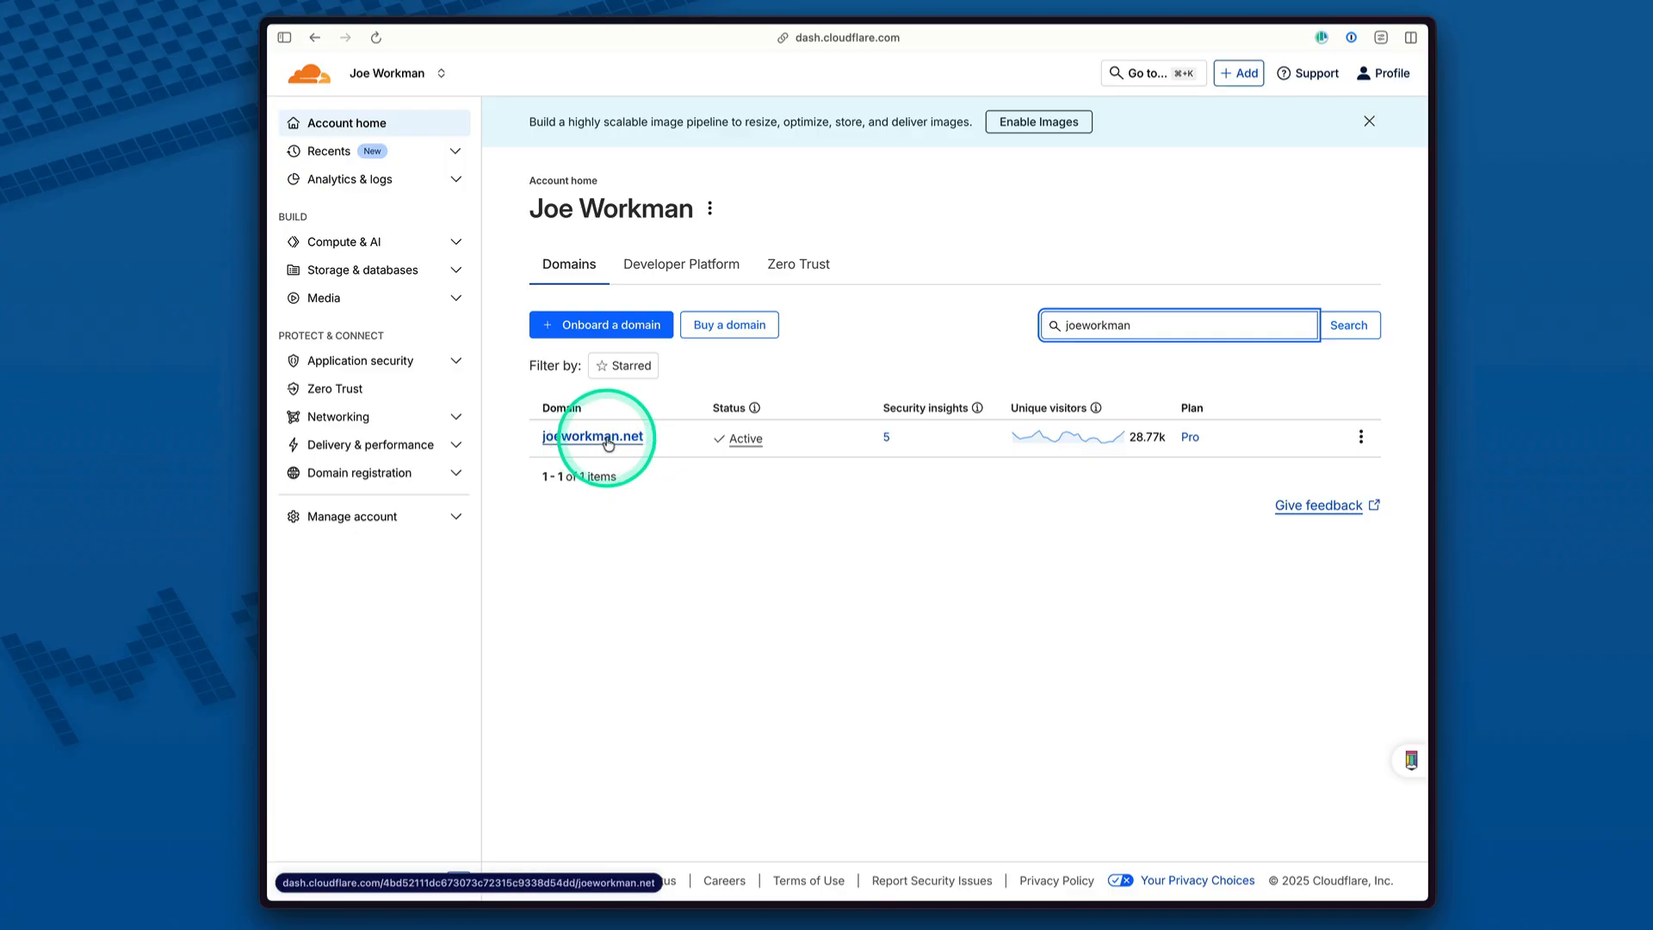
pyautogui.click(608, 439)
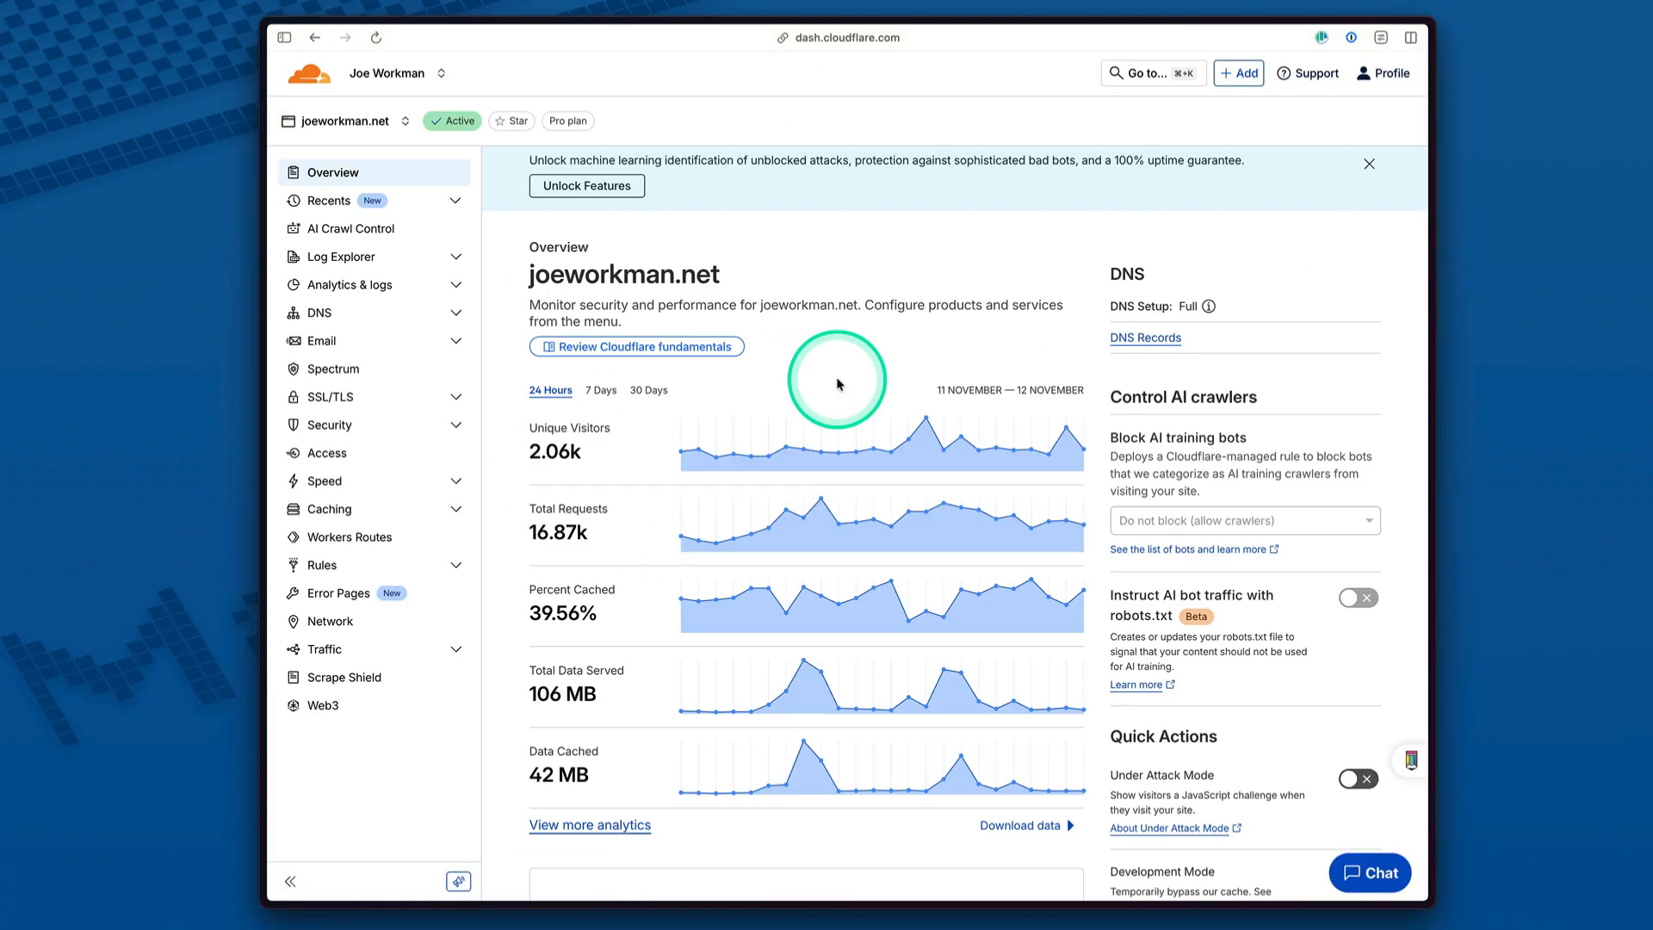
pyautogui.scroll(-8, 1218, 515)
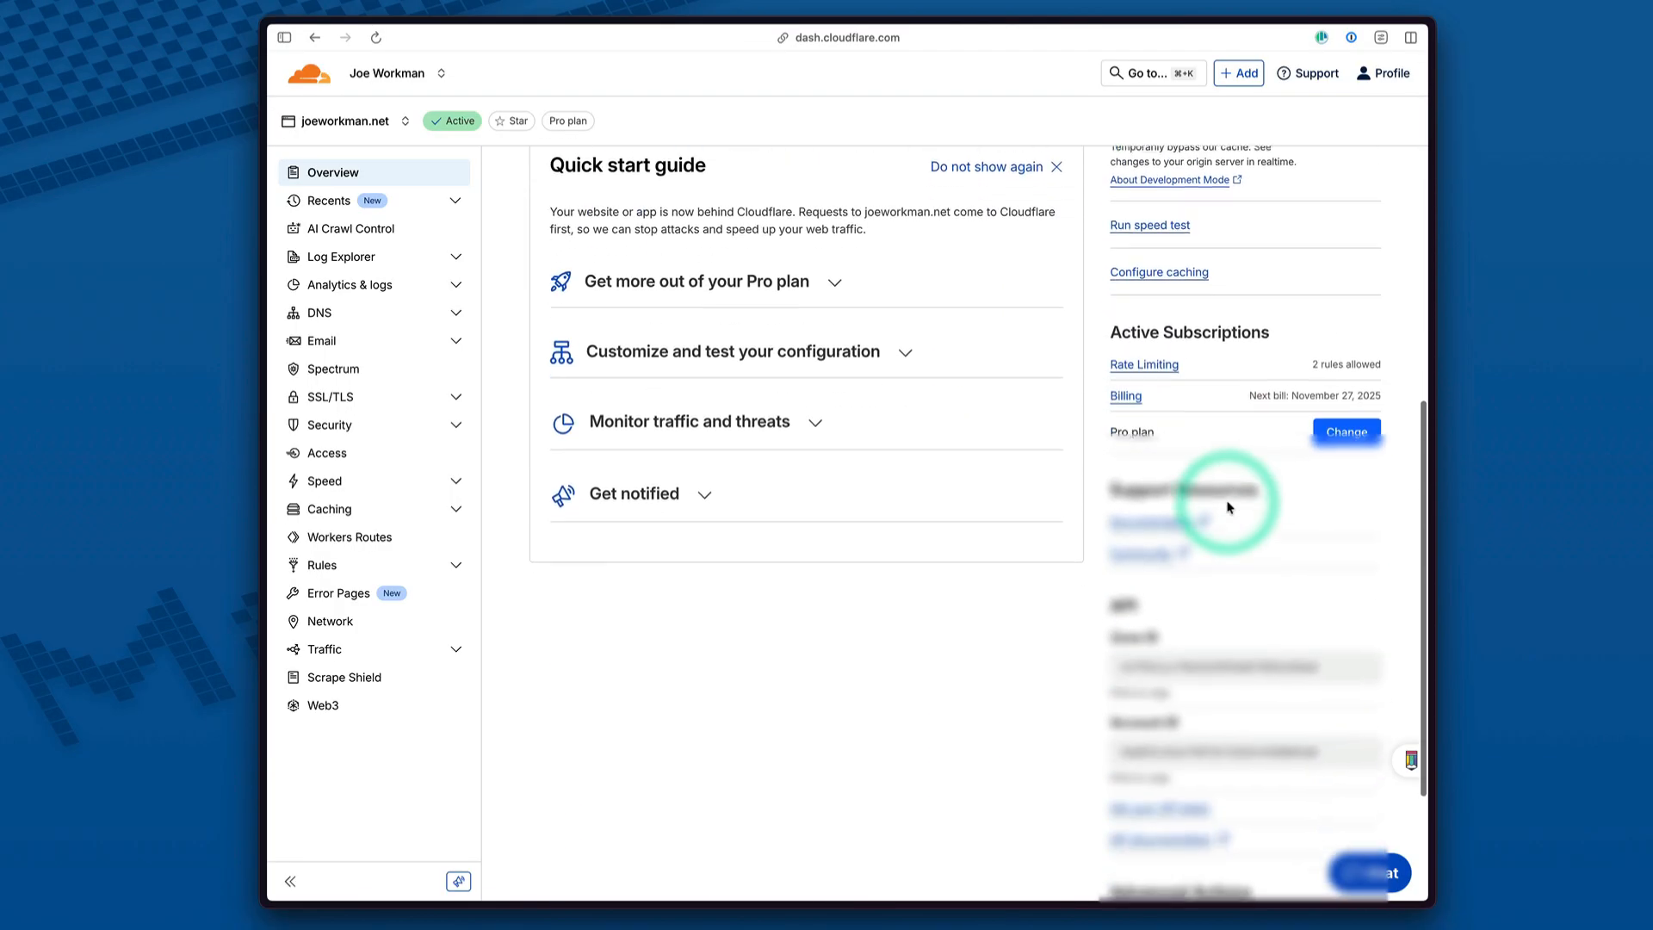
pyautogui.scroll(-3, 1229, 508)
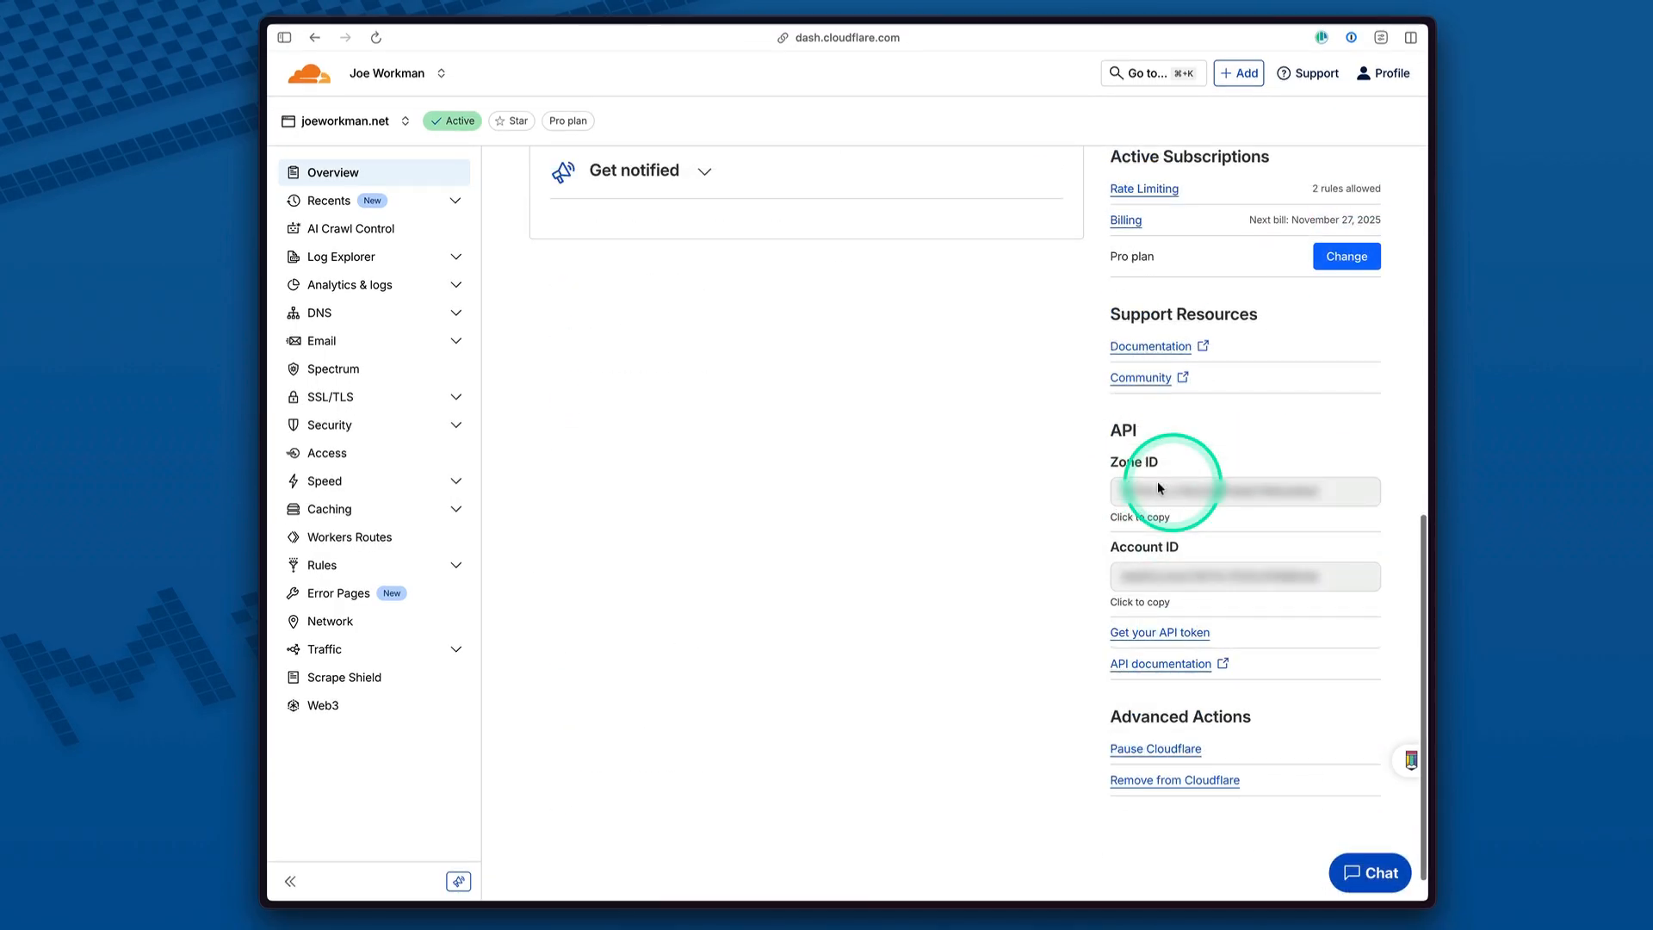
pyautogui.click(1132, 523)
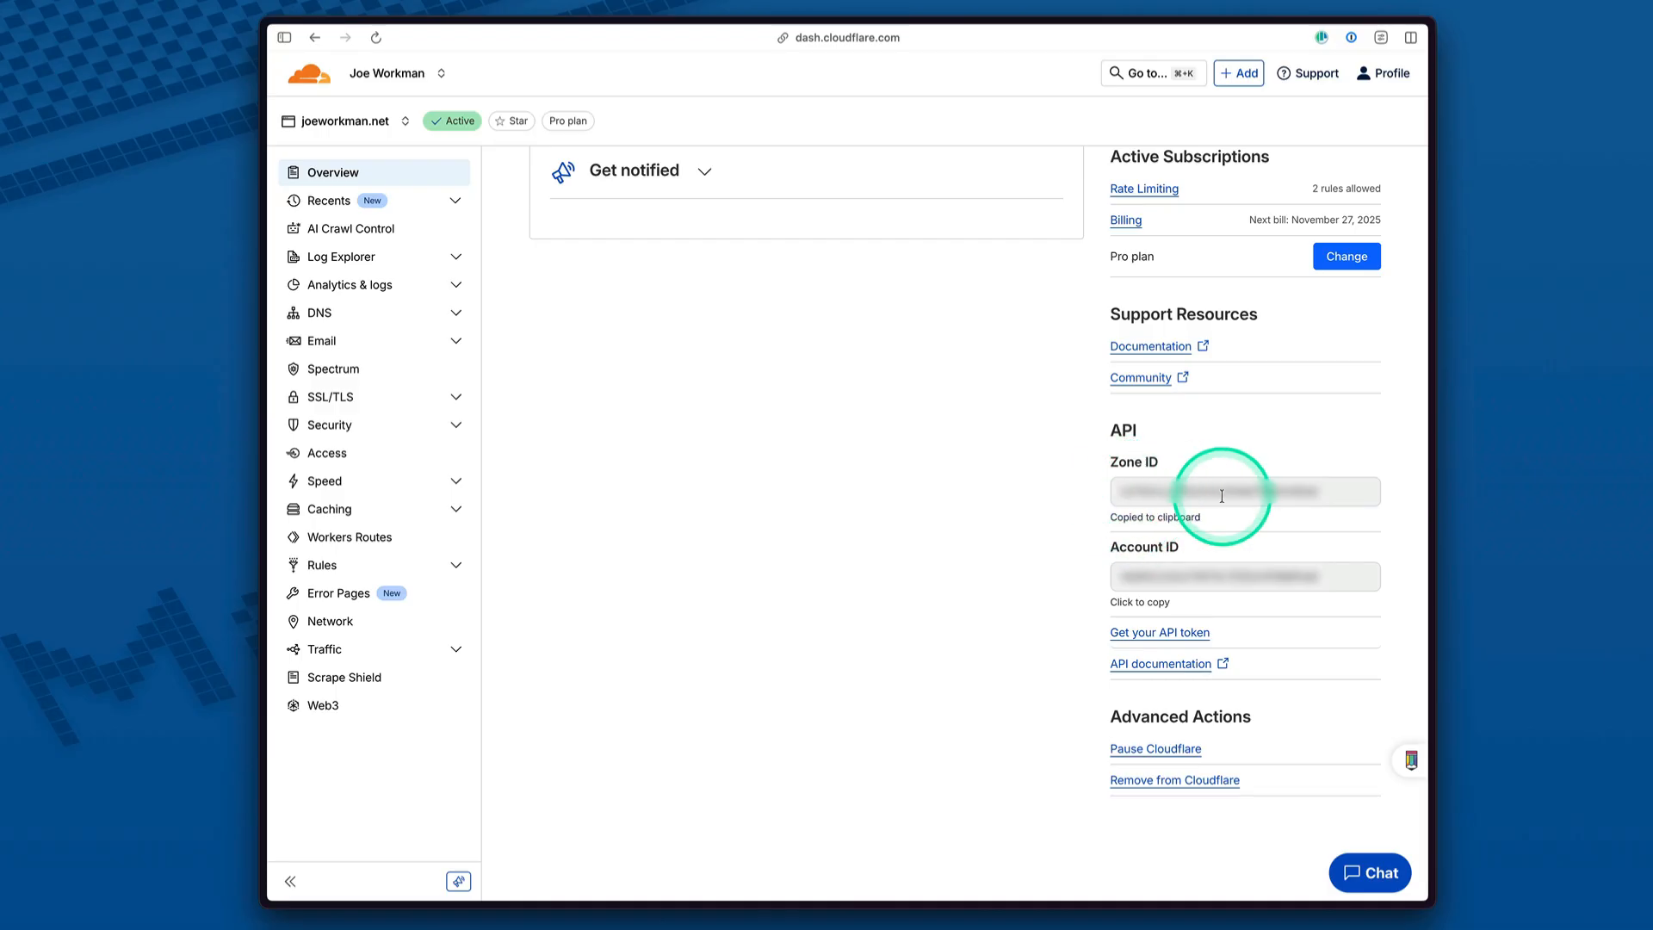
# Return to BetterSiteHost, paste the copied Zone ID into the Cloudflare integration form and submit the integration.
pyautogui.click(315, 10)
pyautogui.click(1172, 326)
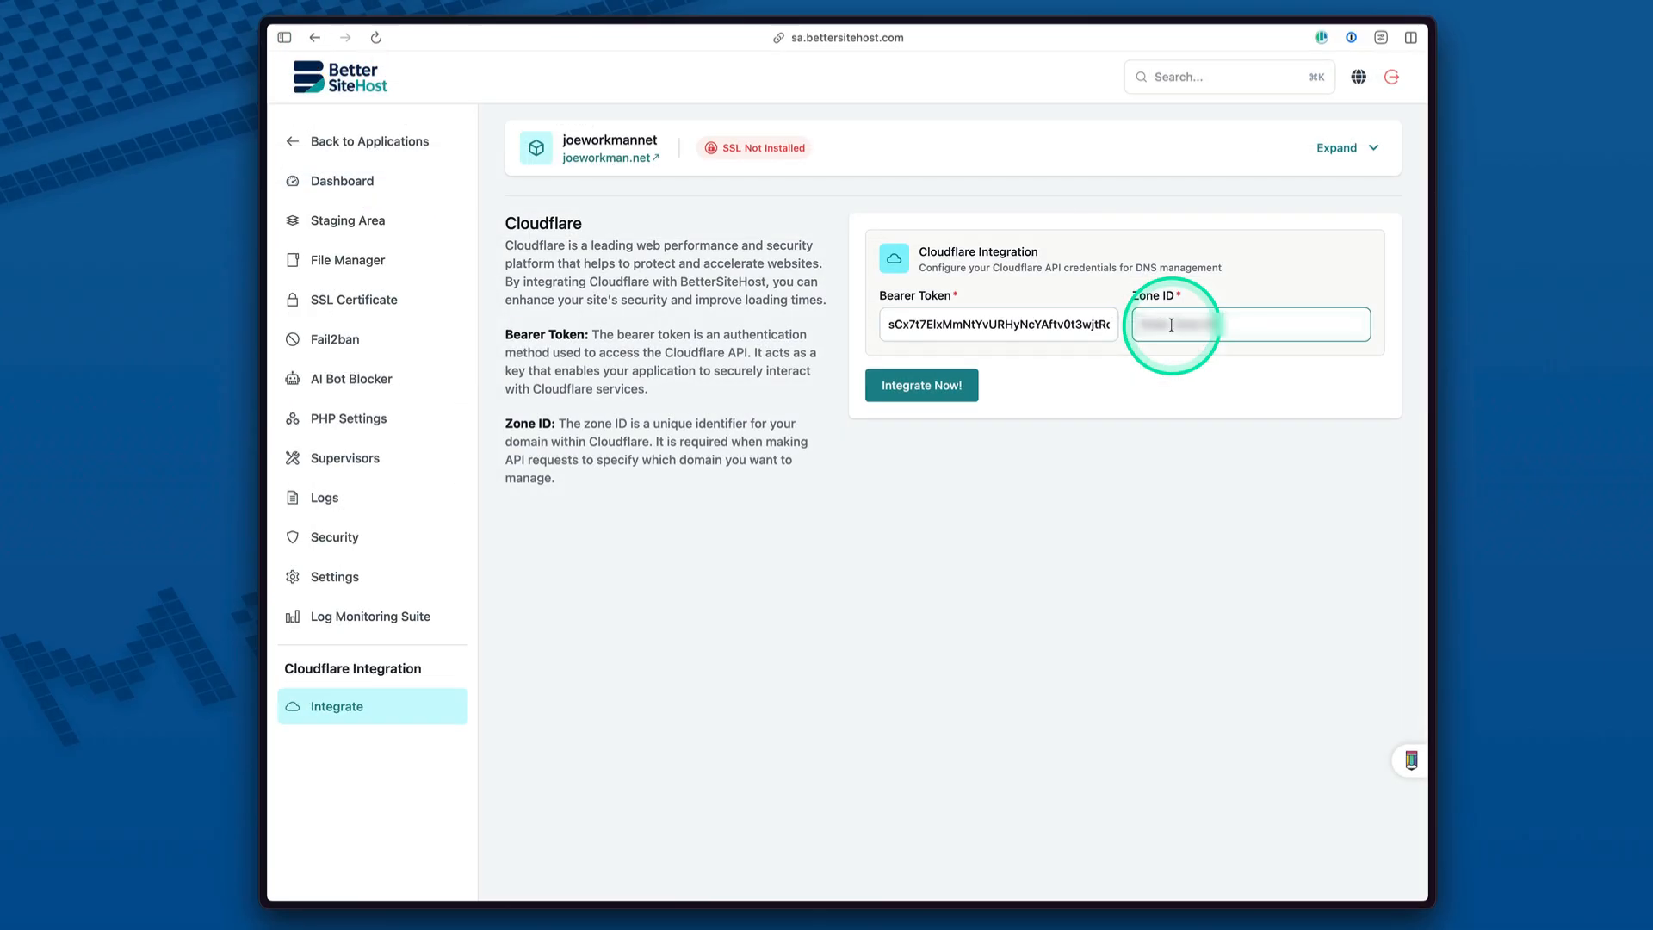
pyautogui.press('super+v')
pyautogui.click(909, 387)
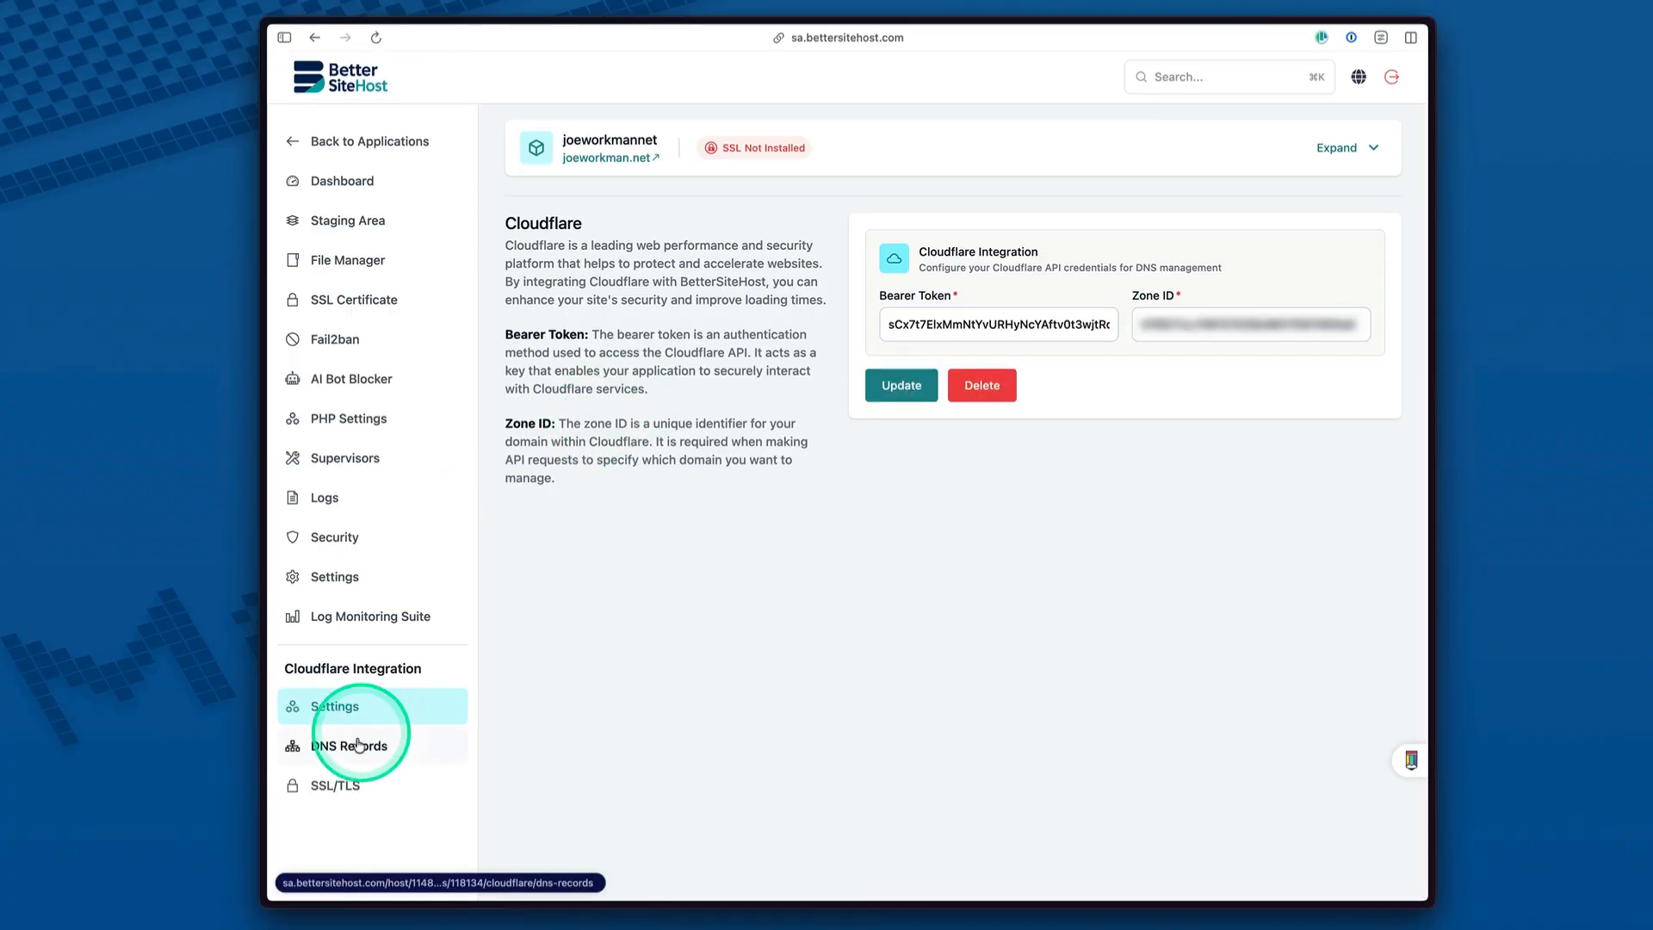
# Open the domain's Cloudflare DNS records and copy the server's IP address from the joeworkmannet application details.
pyautogui.click(360, 749)
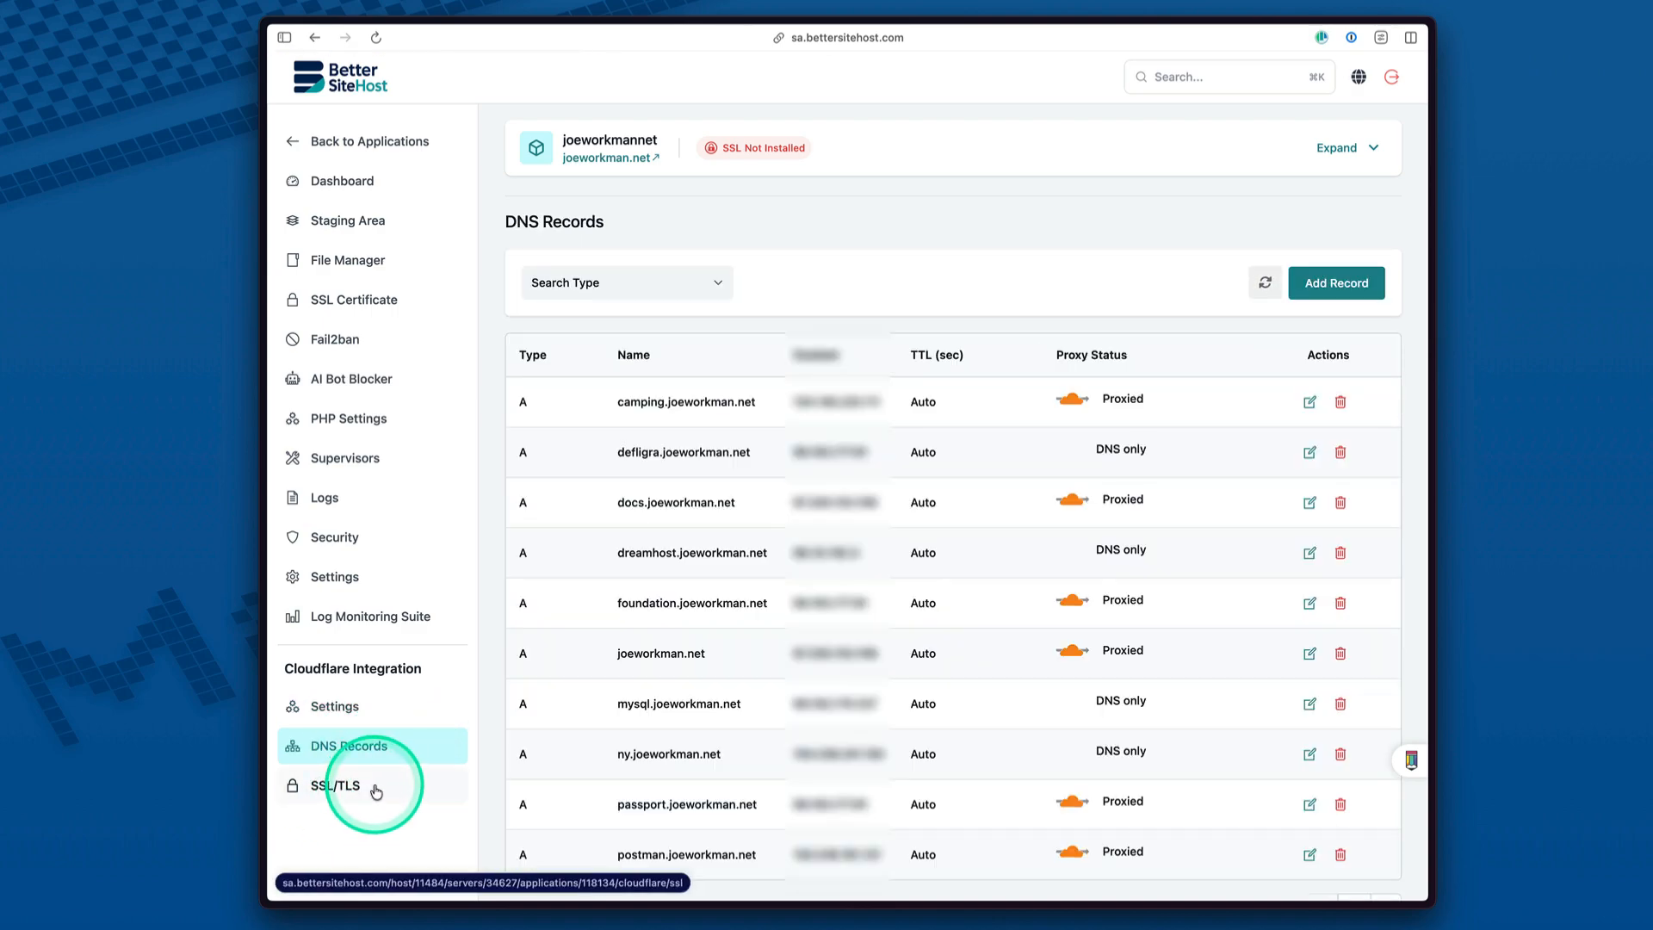
pyautogui.scroll(-1, 933, 453)
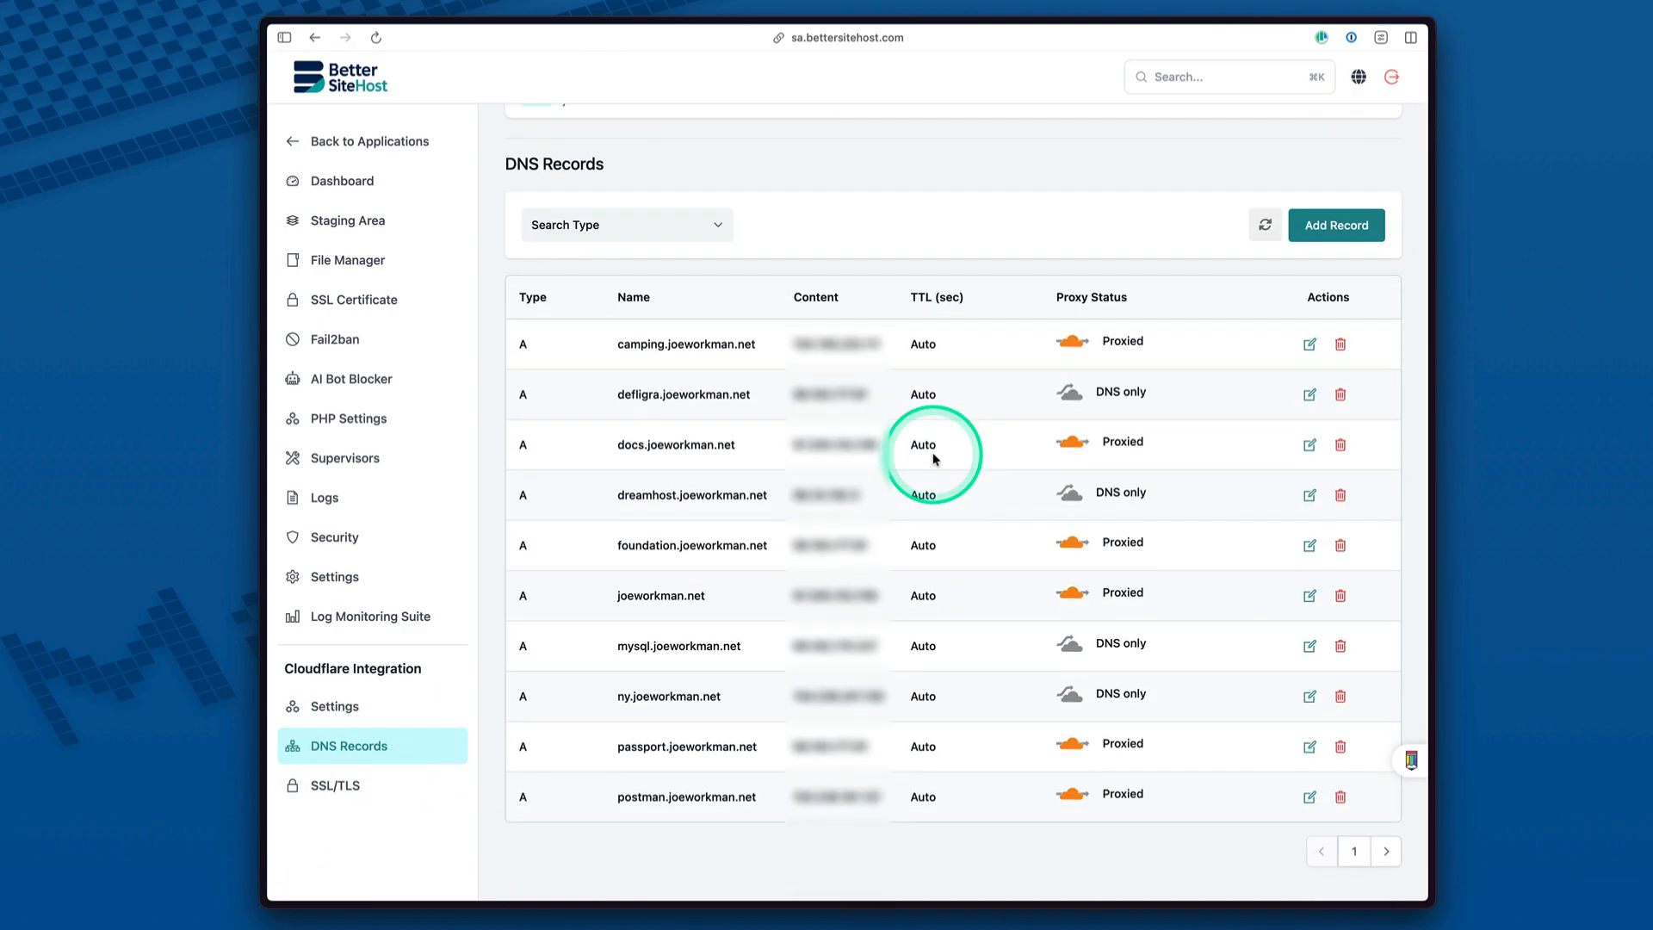
pyautogui.scroll(1, 933, 453)
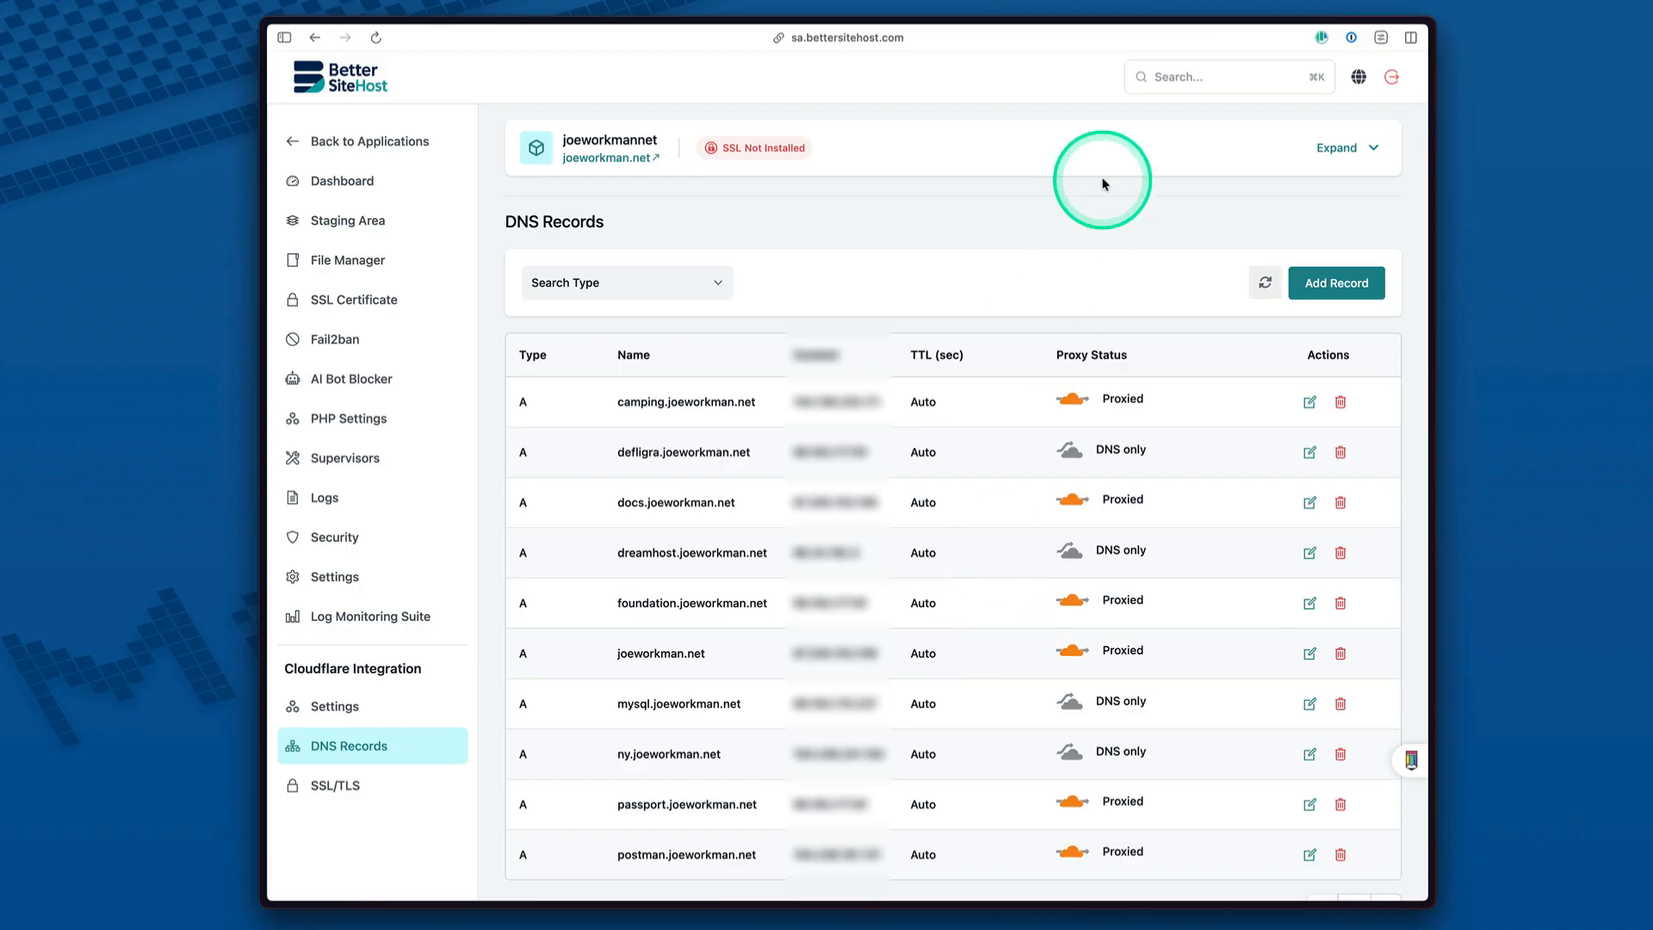
pyautogui.click(1335, 148)
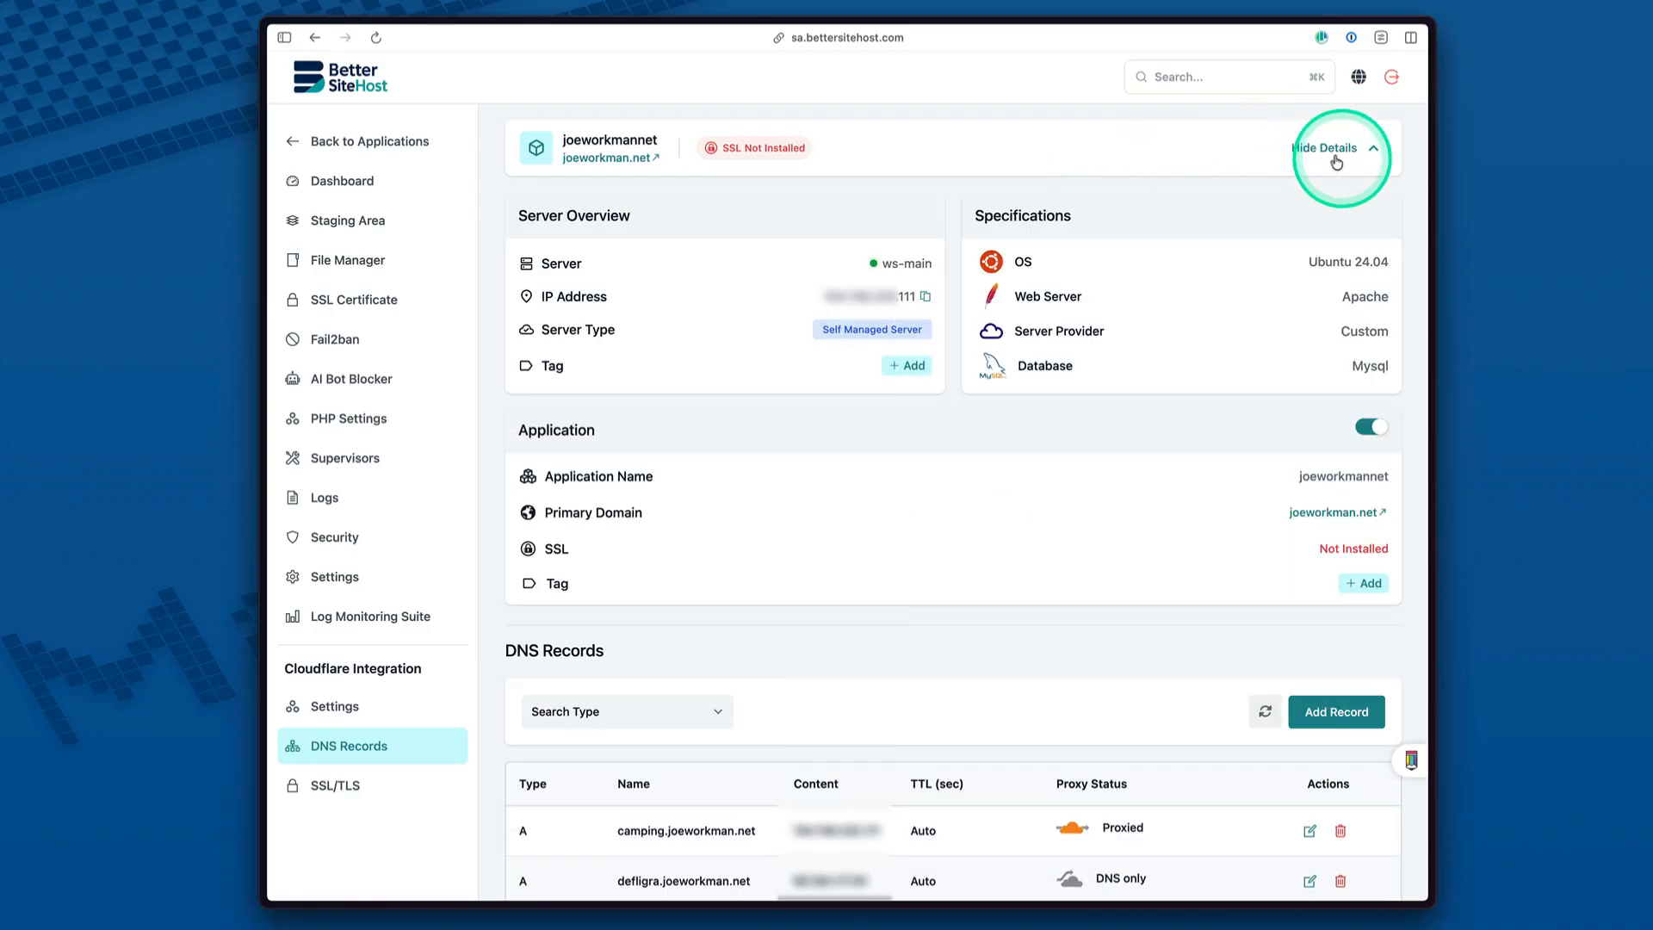
pyautogui.click(926, 298)
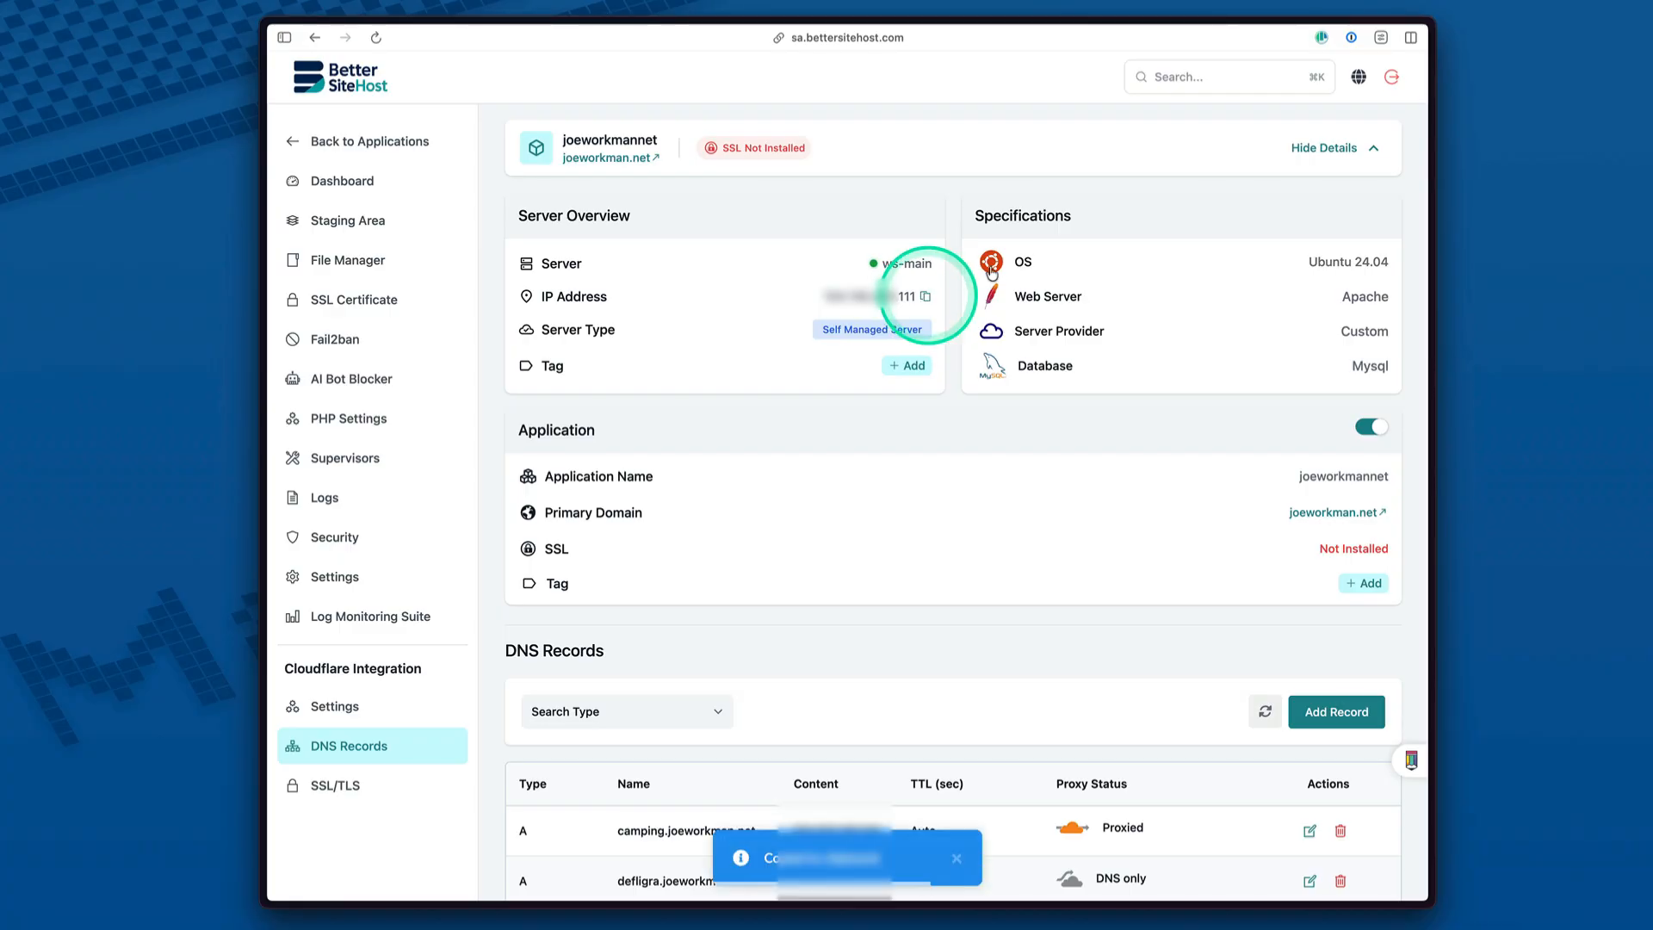
pyautogui.click(1343, 148)
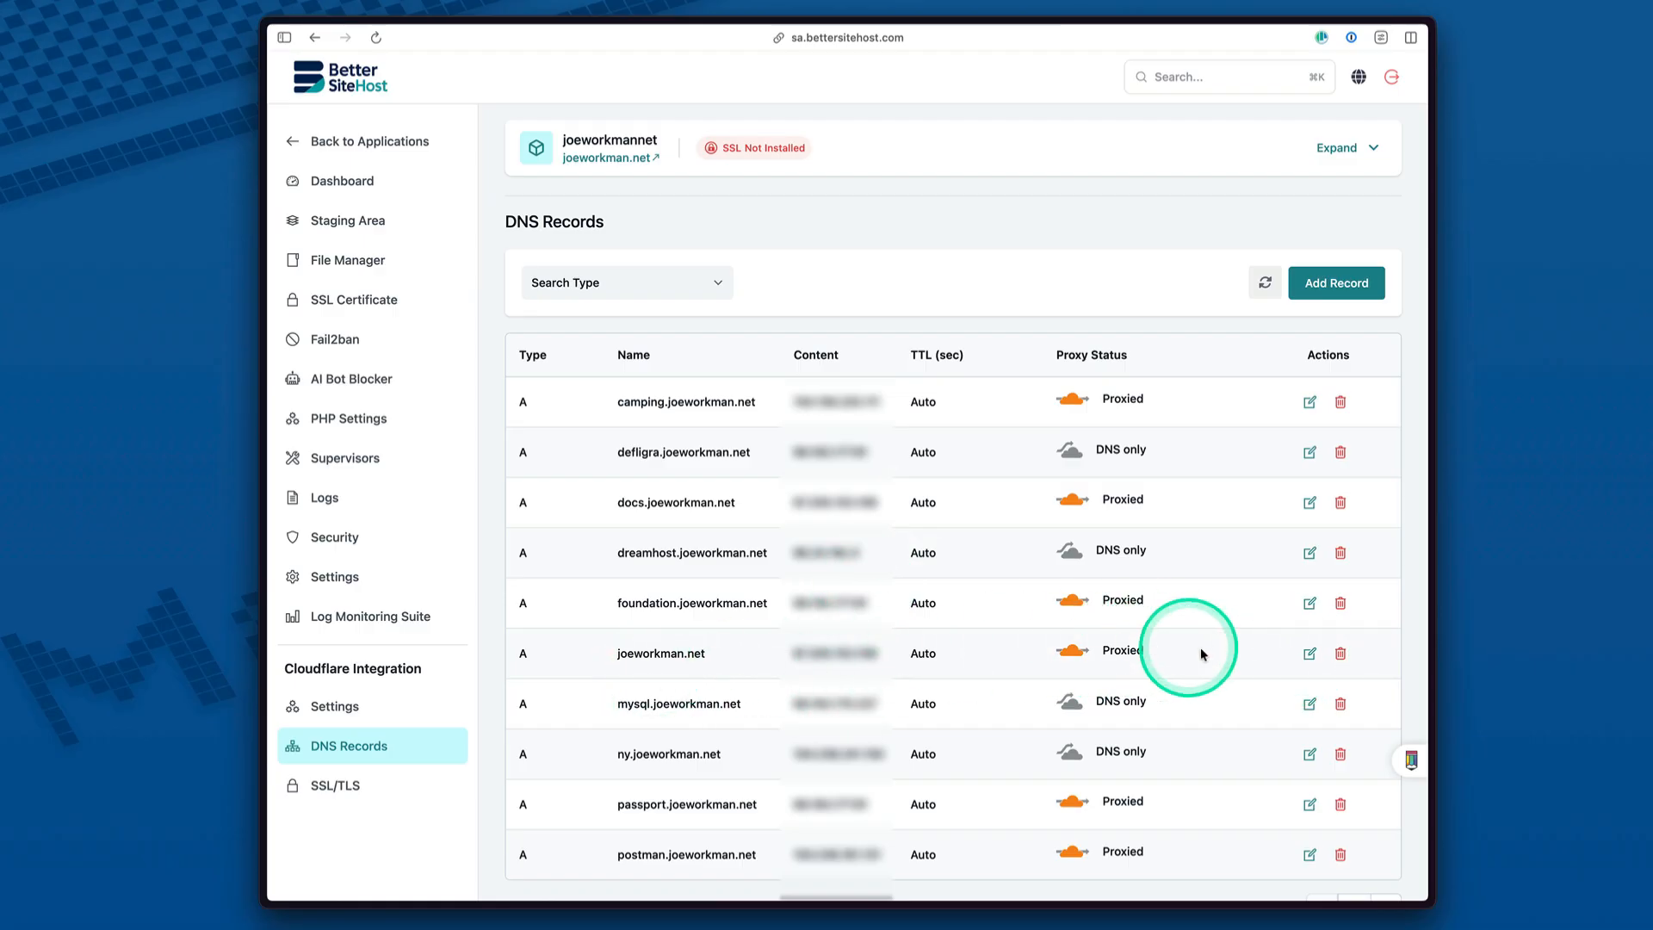
# Replace the IPv4 address of the joeworkman.net A record with the copied server IP and save the record.
pyautogui.click(1310, 653)
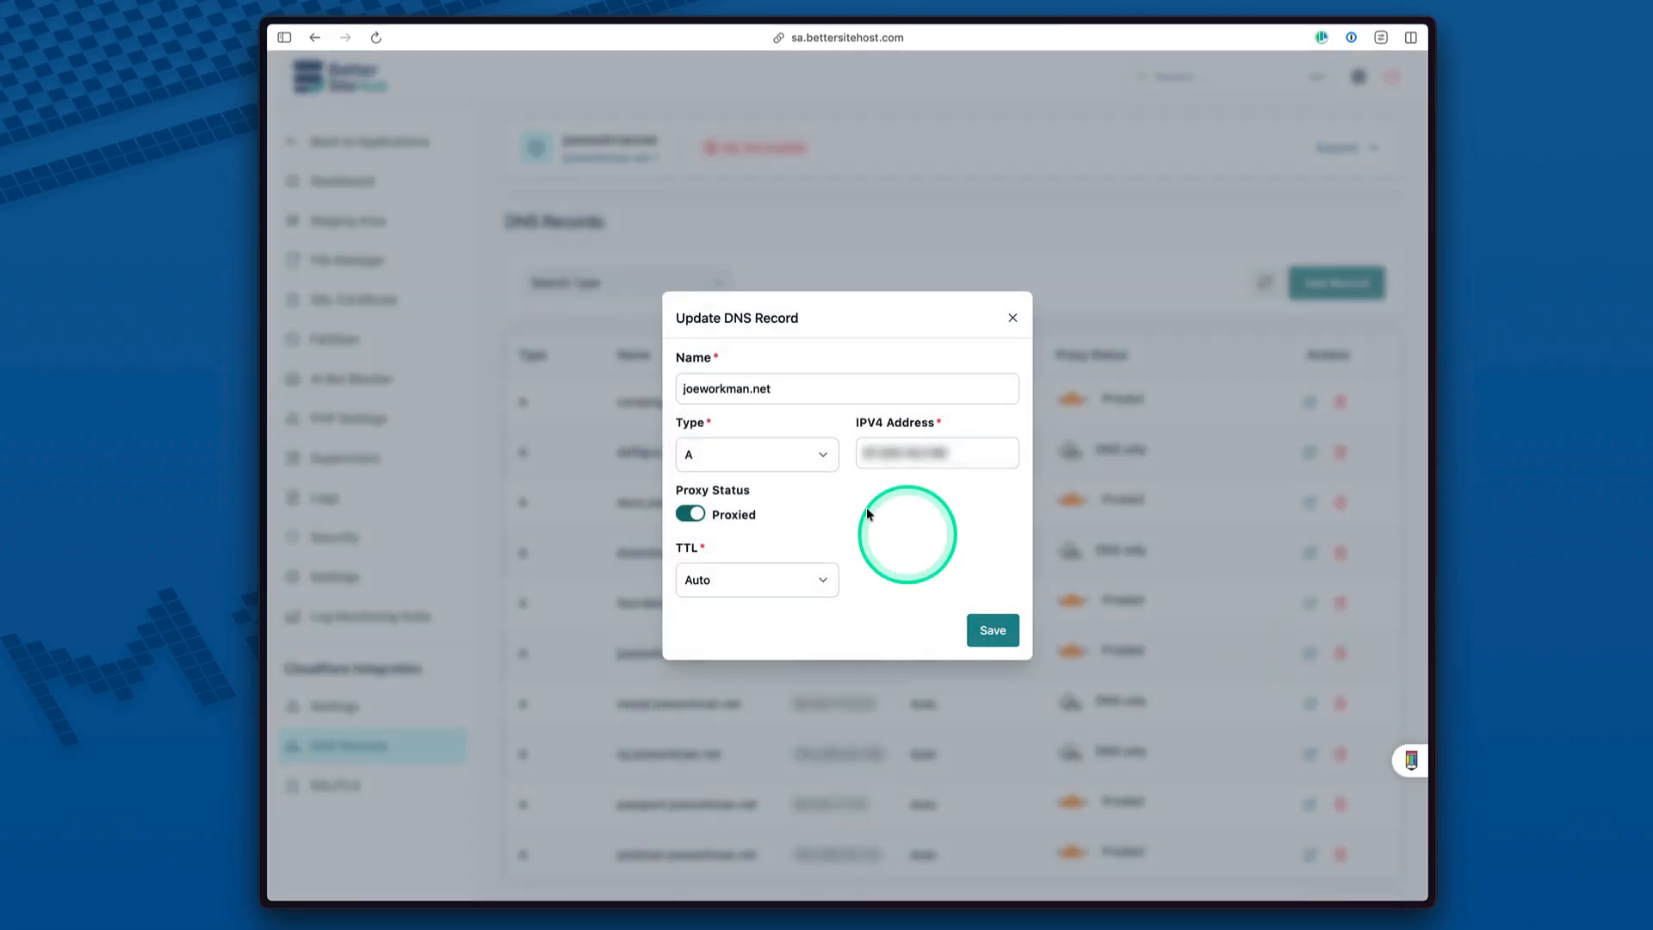
pyautogui.tripleClick(917, 462)
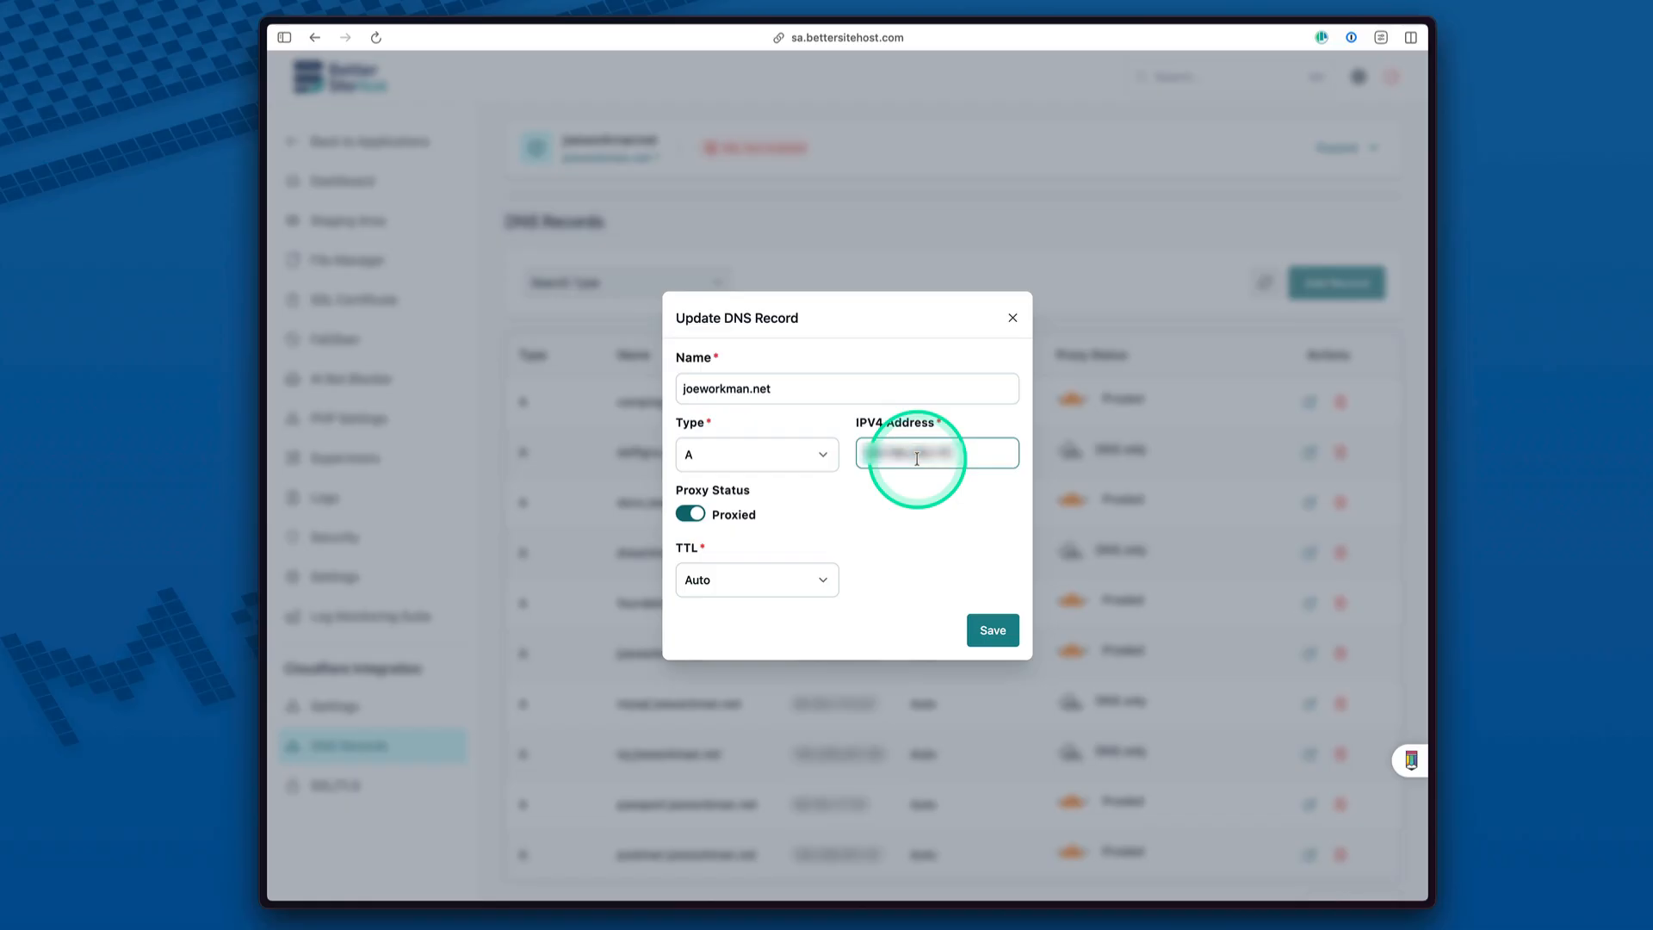
pyautogui.click(992, 633)
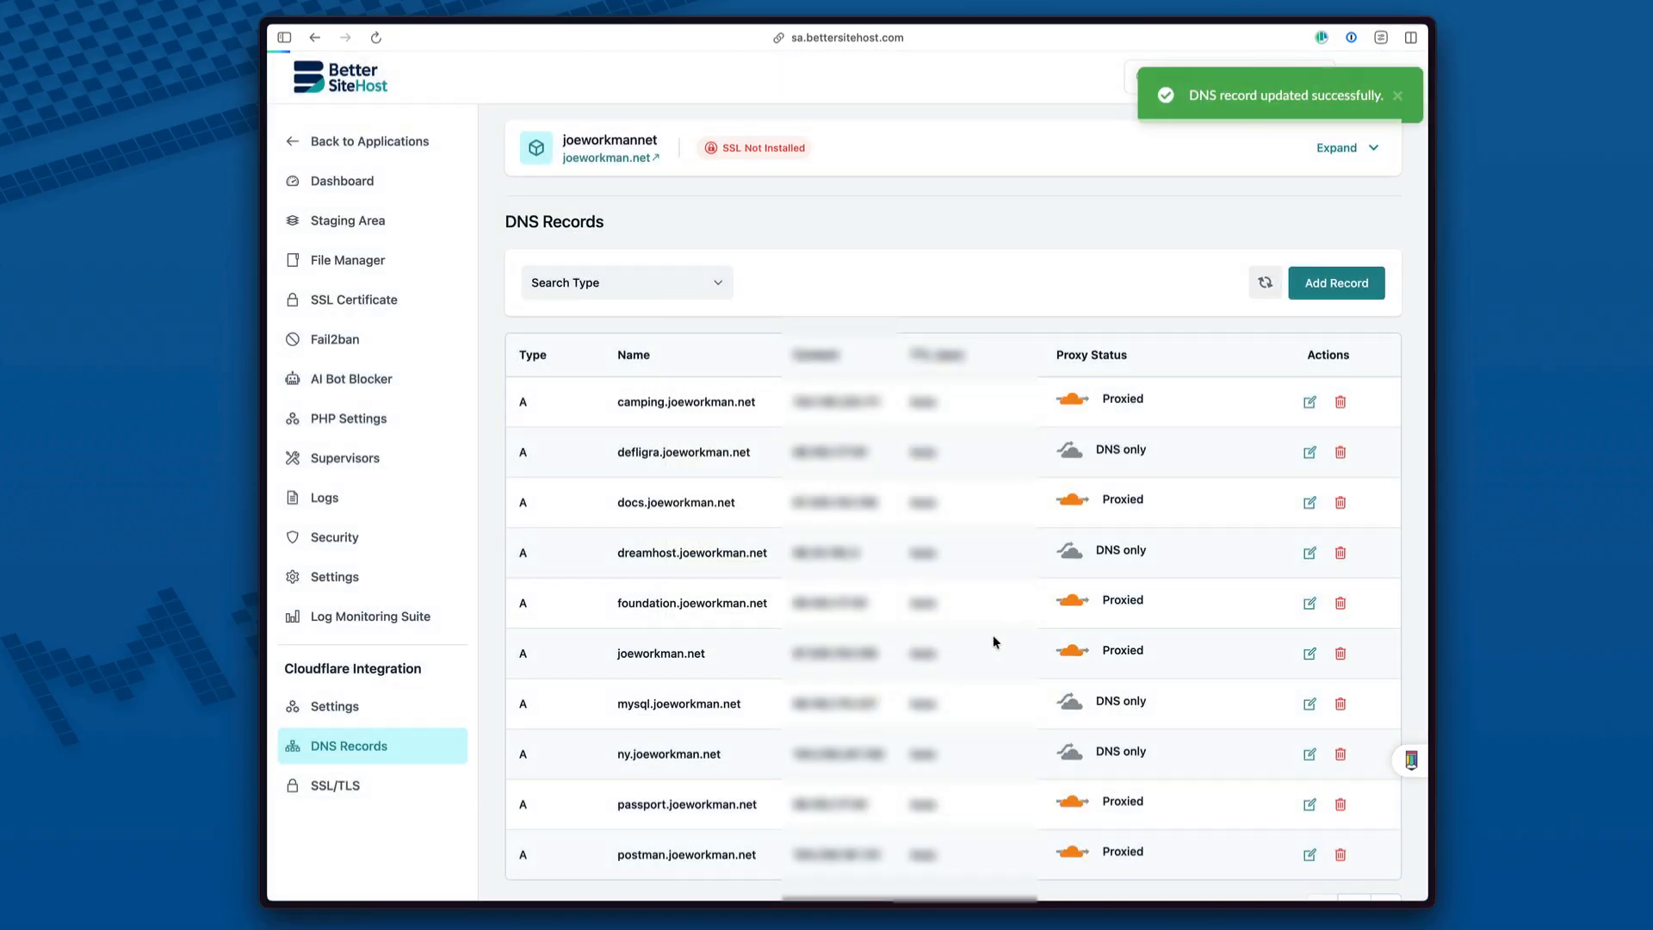
pyautogui.scroll(-2, 987, 659)
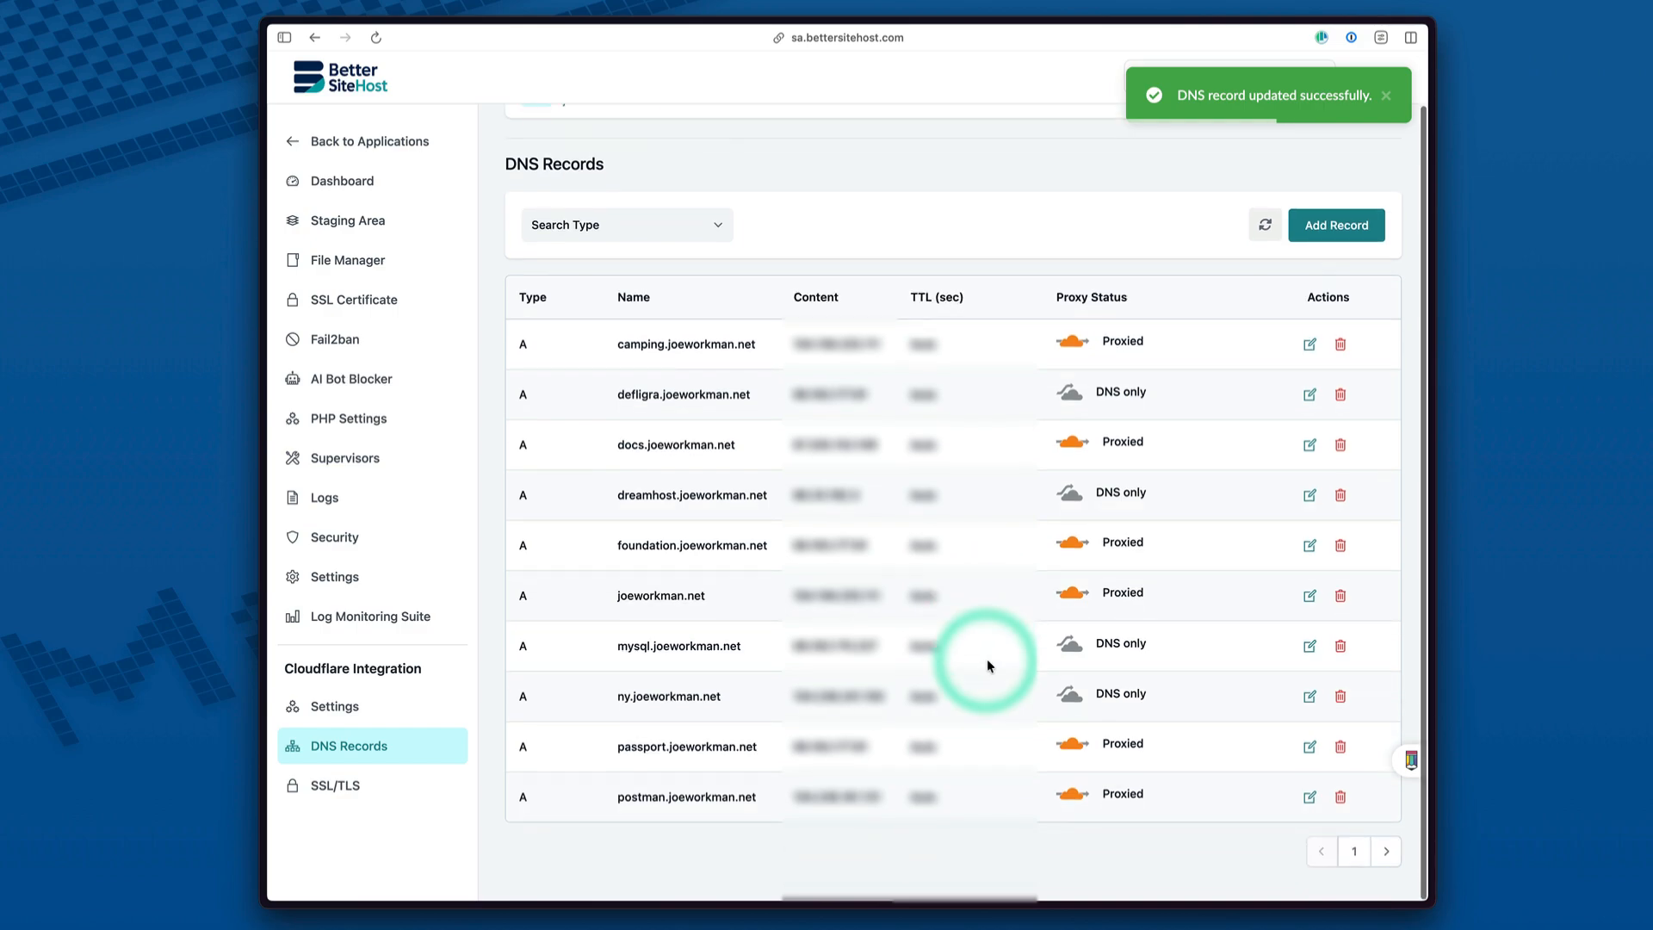
pyautogui.click(1385, 852)
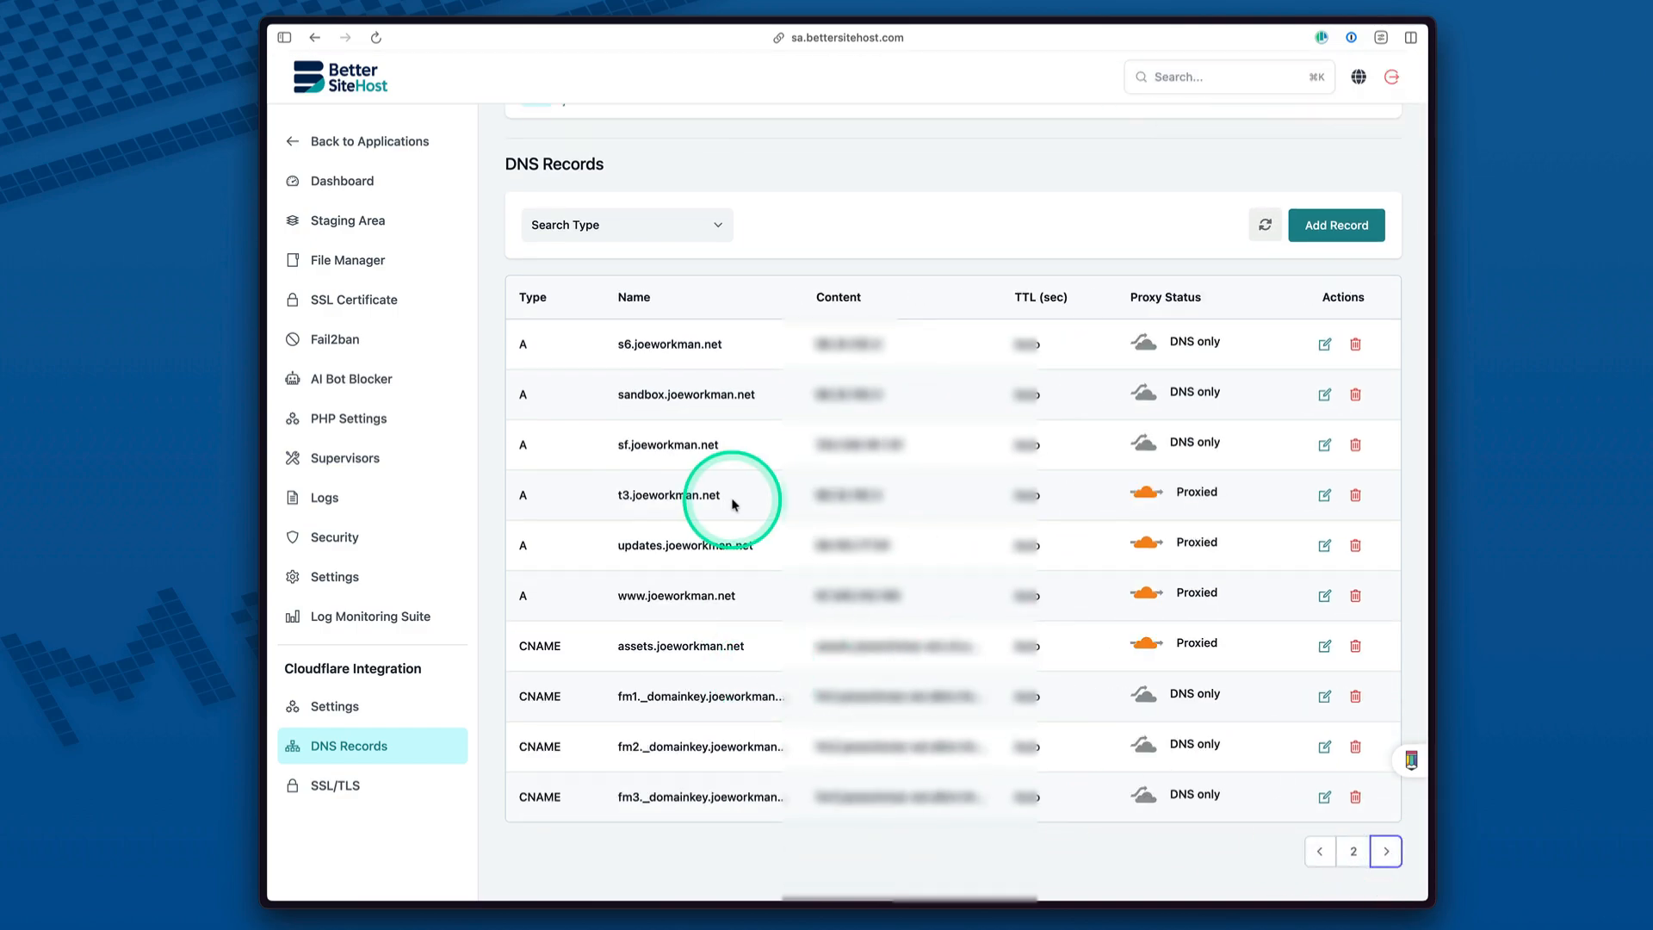
pyautogui.scroll(2, 668, 457)
pyautogui.scroll(-2, 668, 458)
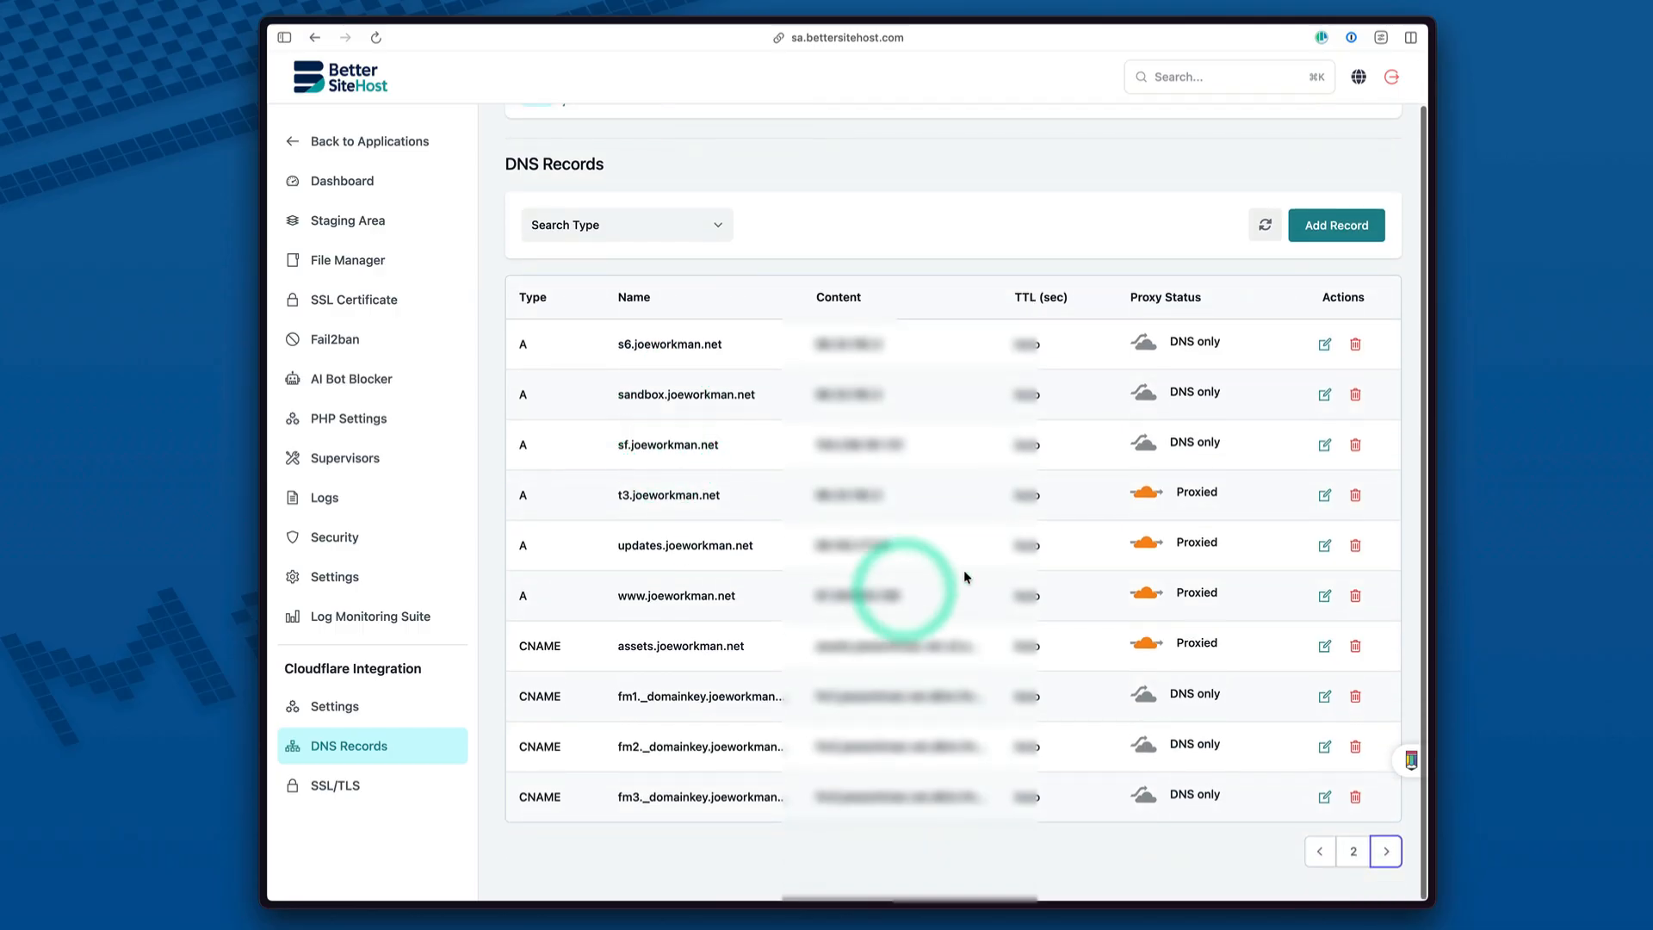
pyautogui.click(1324, 595)
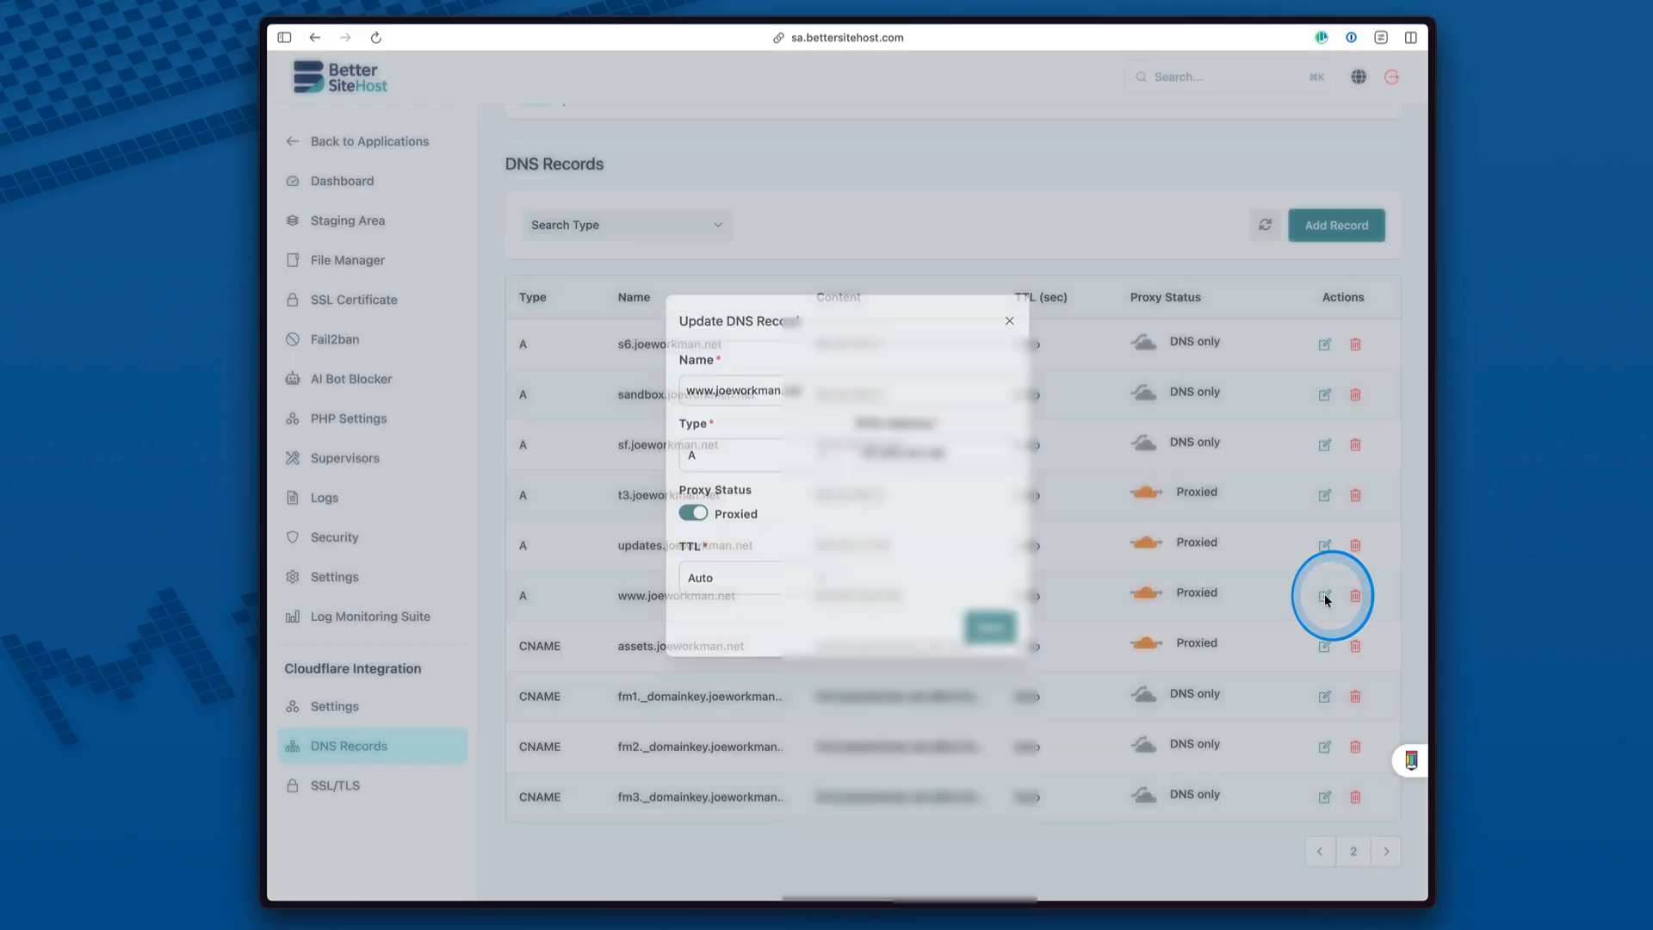
pyautogui.tripleClick(932, 447)
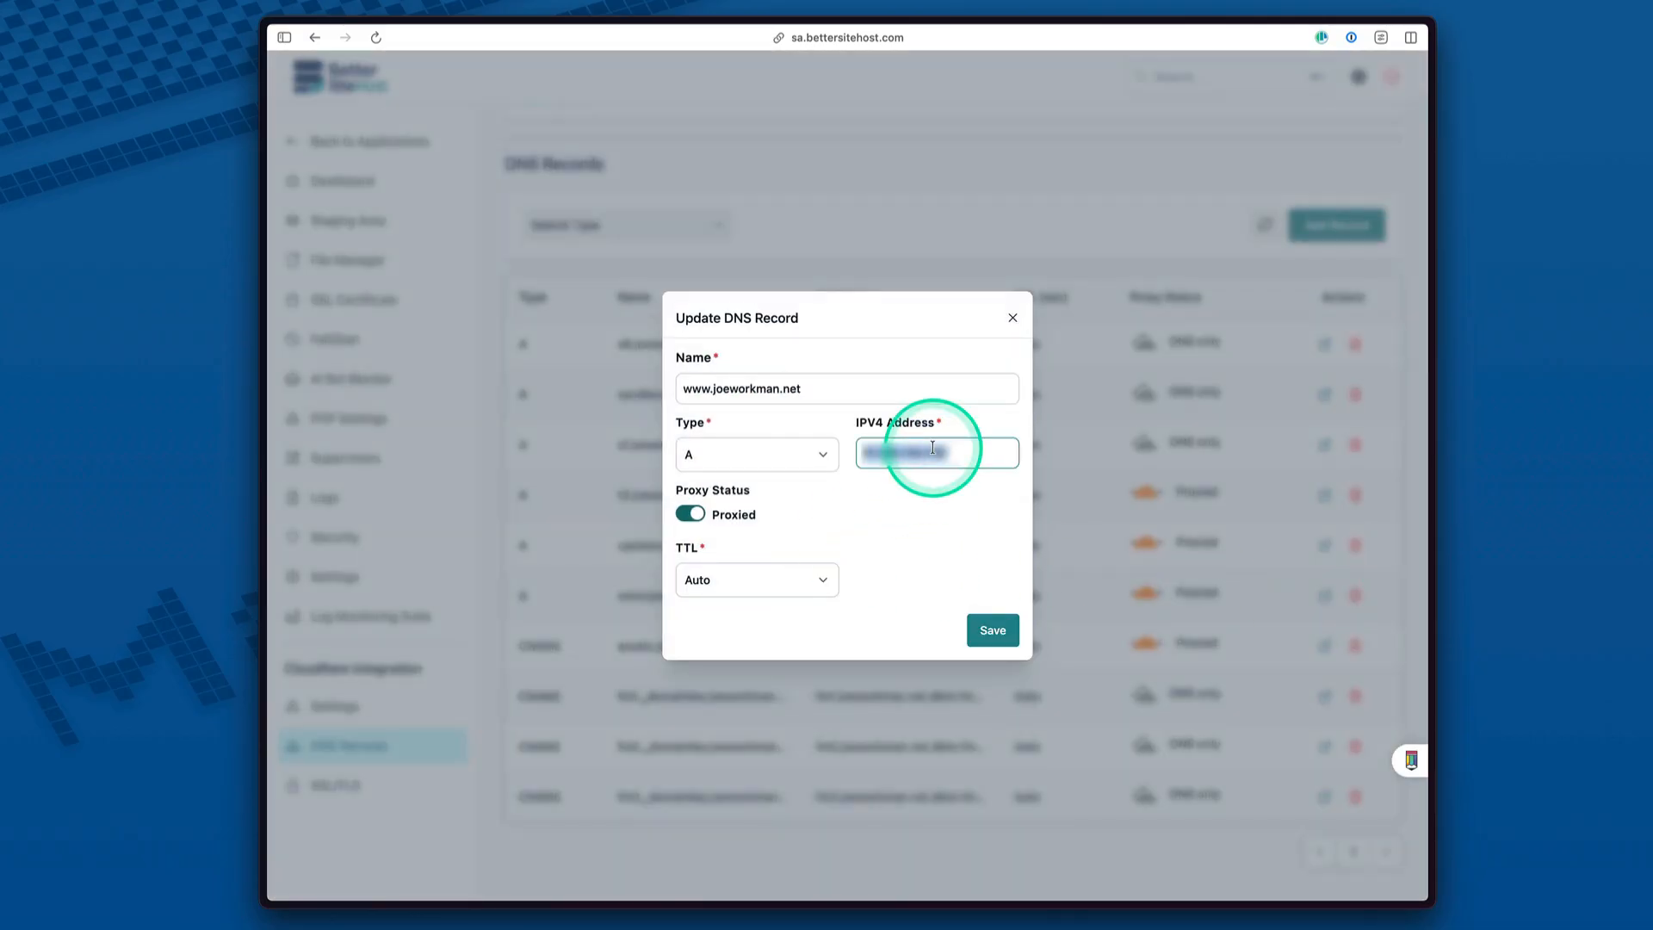
pyautogui.click(997, 631)
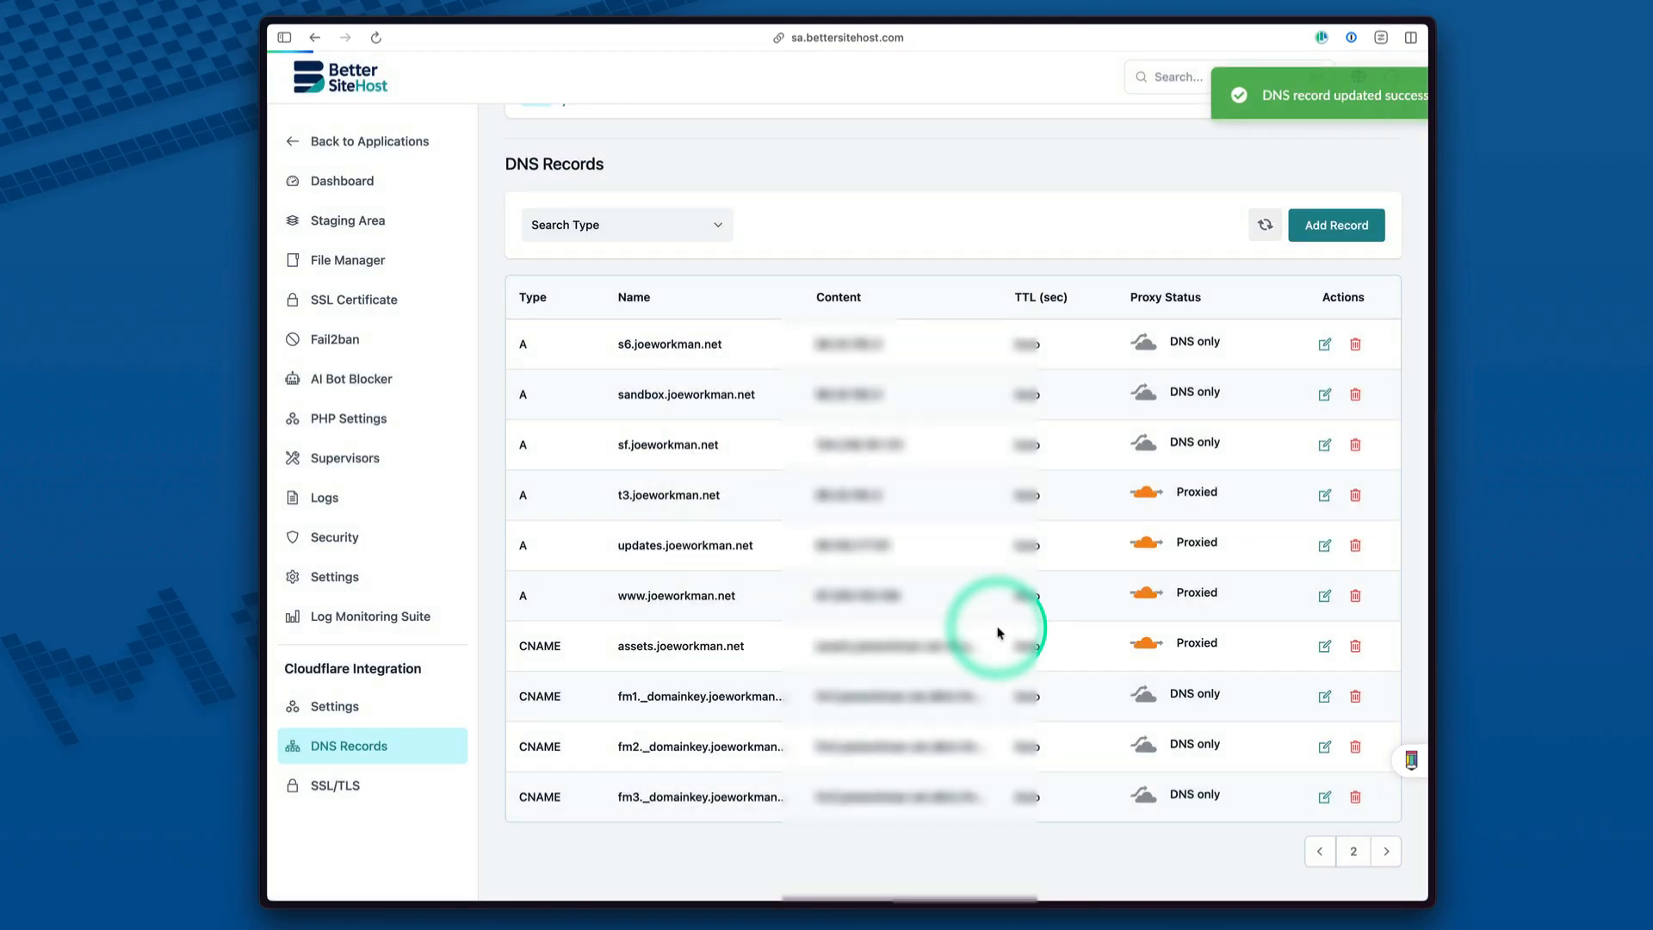
# Review the Cloudflare SSL/TLS encryption mode, edge certificates, minimum TLS version and HTTPS settings.
pyautogui.click(336, 788)
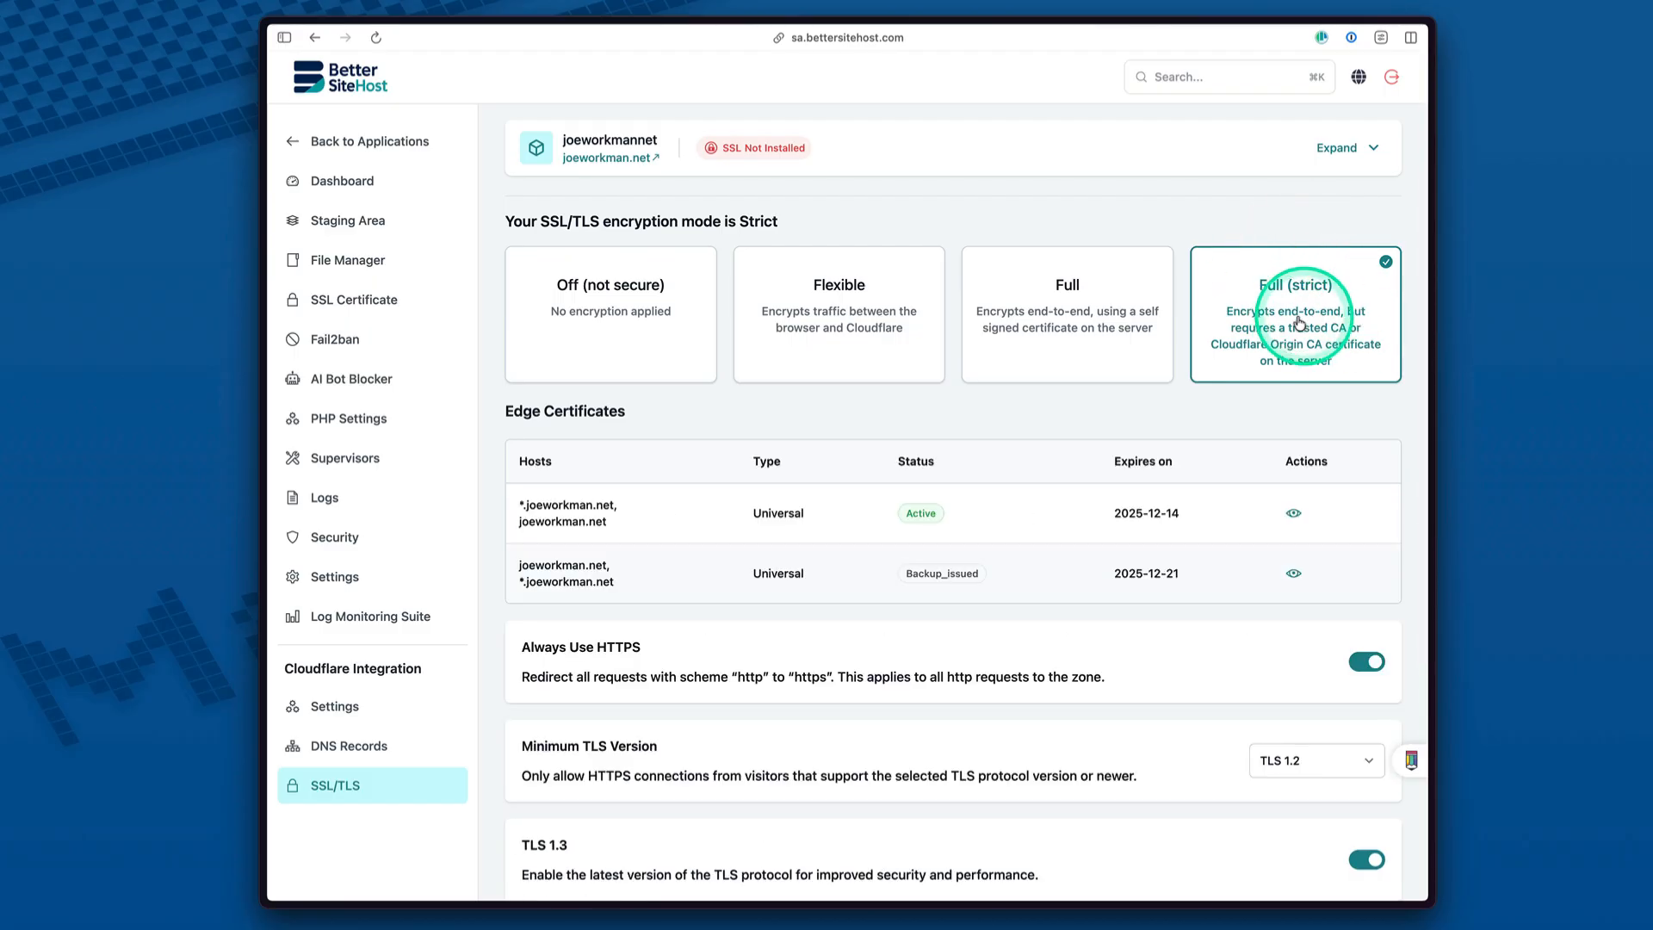
pyautogui.scroll(-3, 1346, 313)
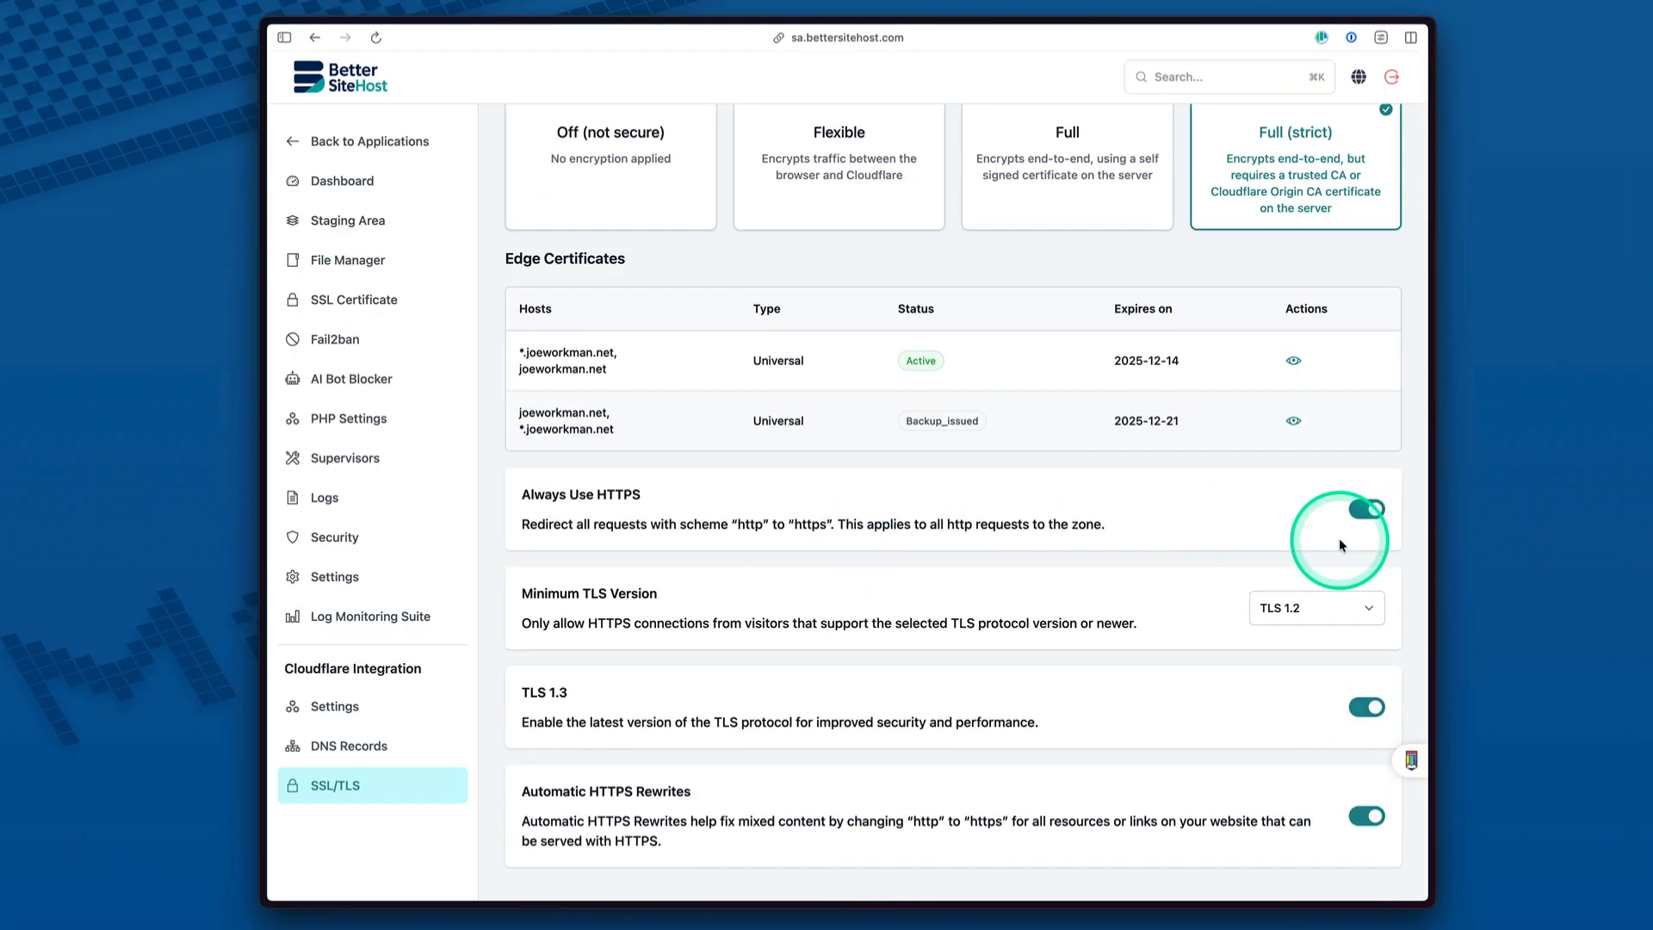
pyautogui.scroll(3, 1206, 541)
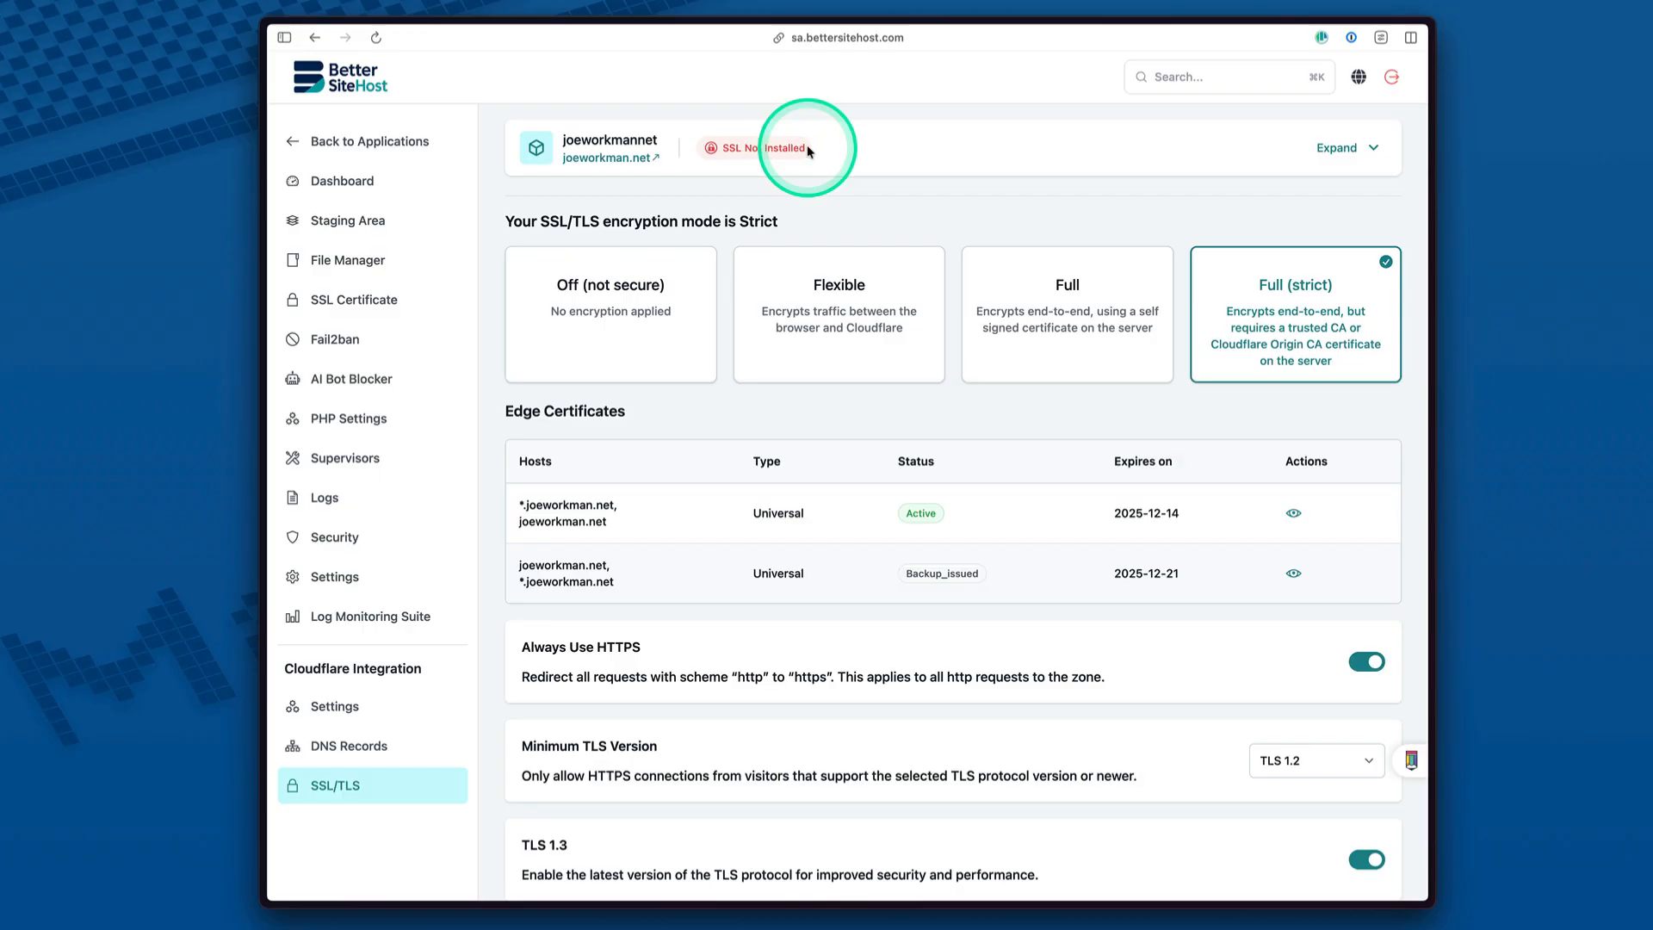
pyautogui.click(319, 304)
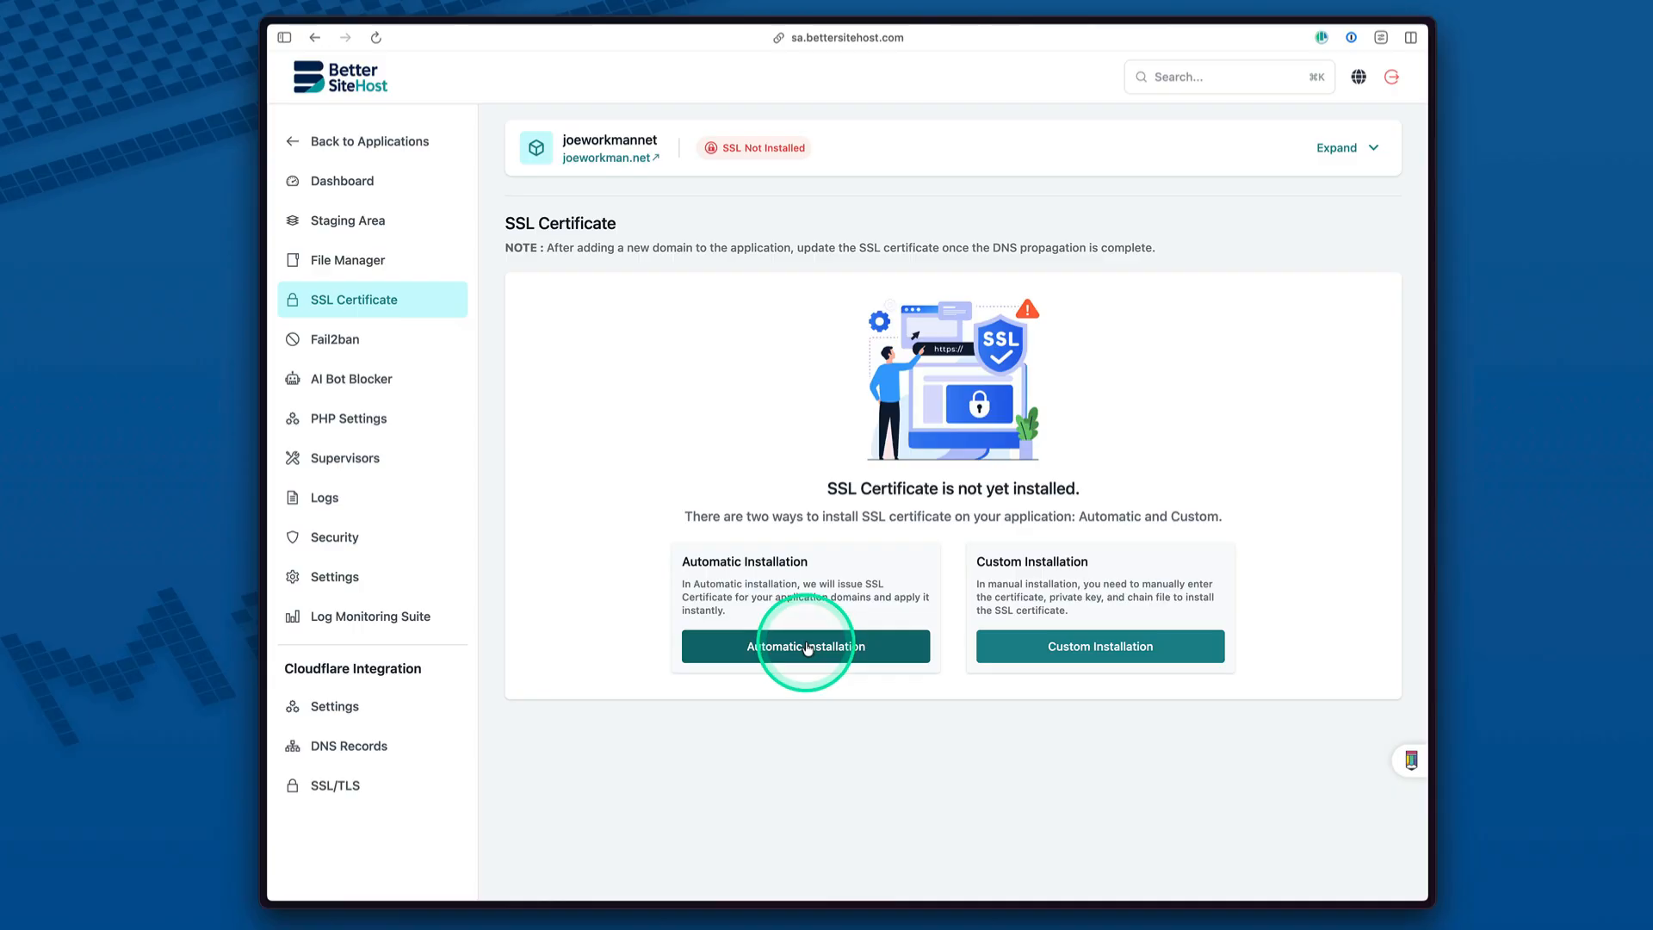
pyautogui.click(807, 646)
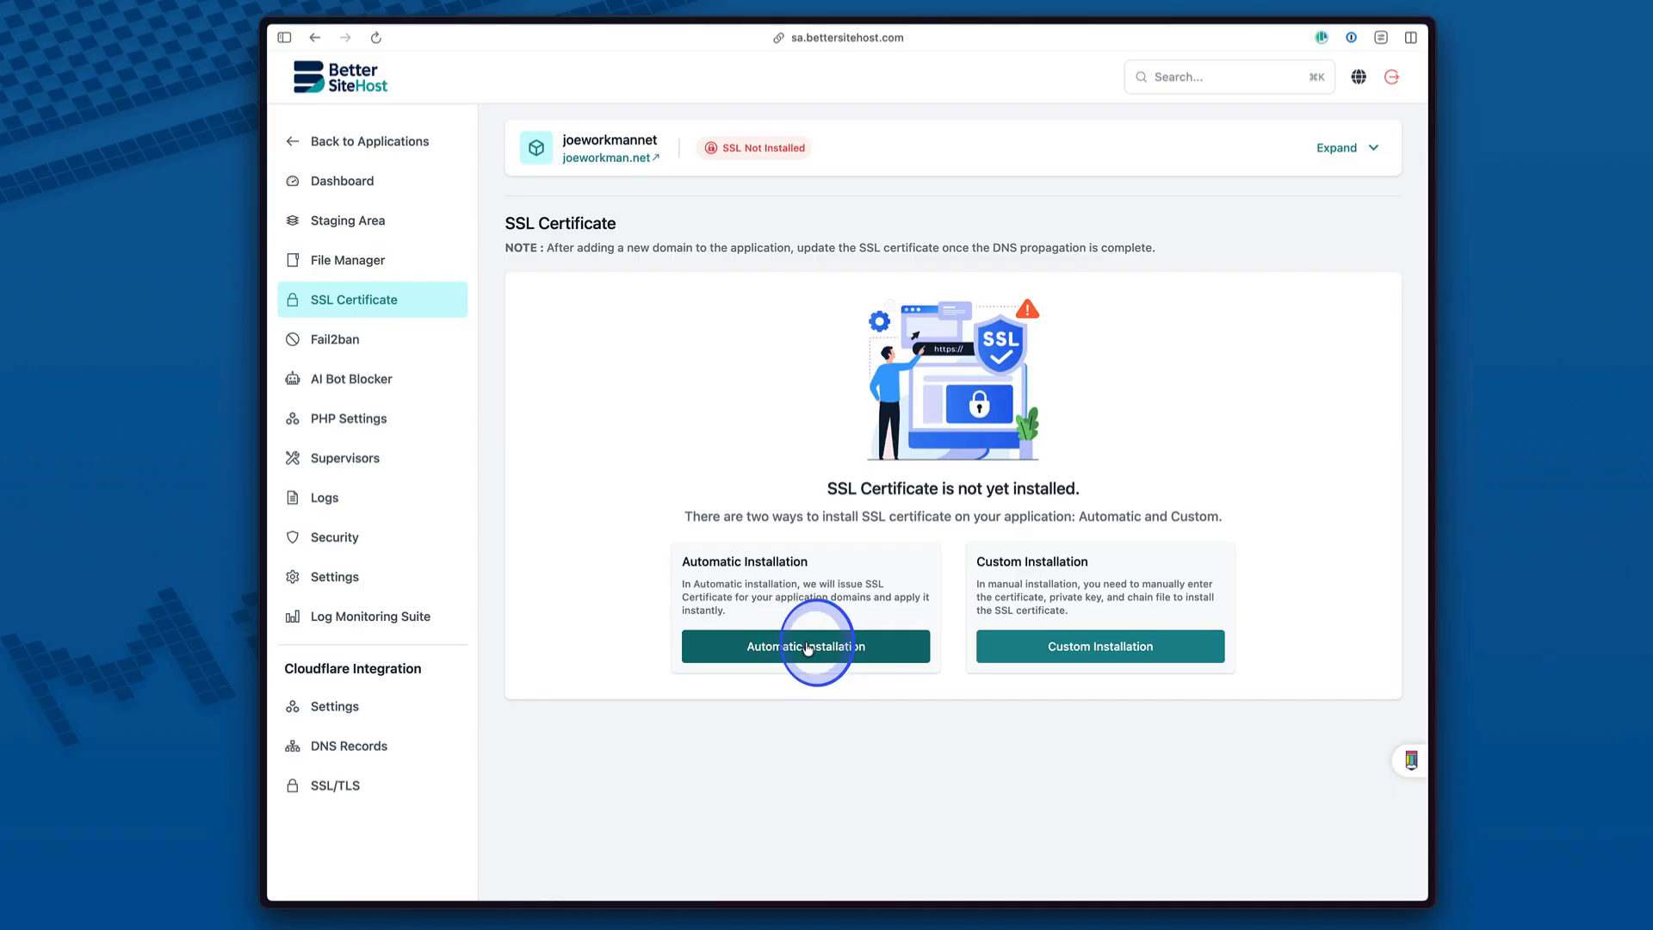
pyautogui.click(648, 692)
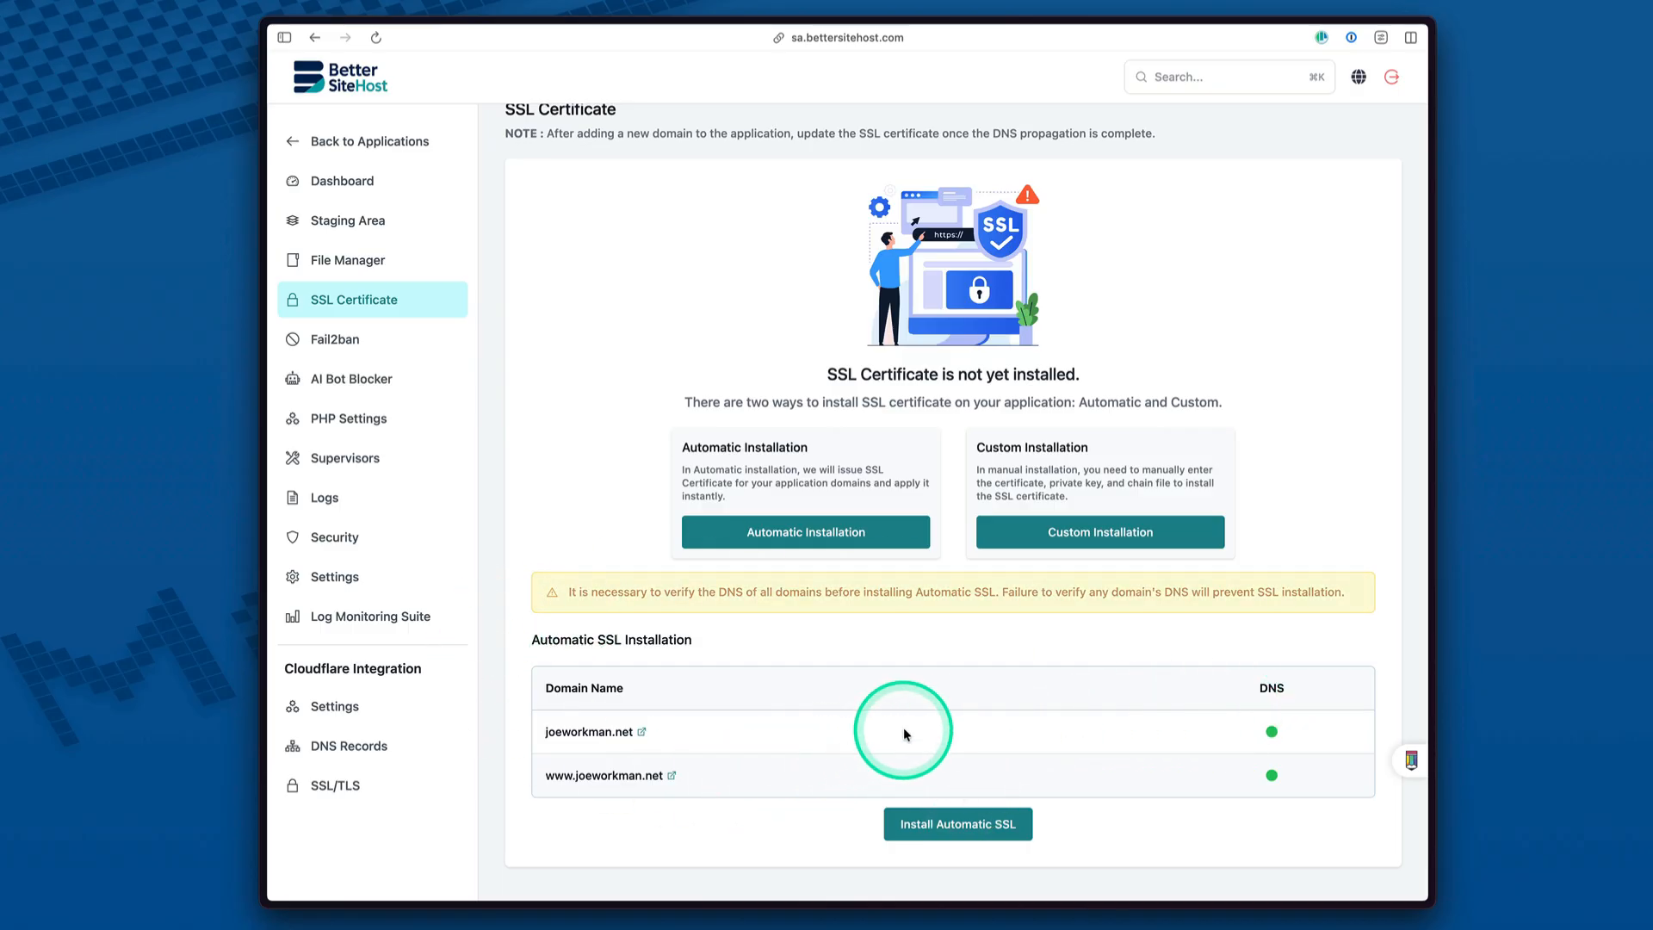
pyautogui.click(969, 829)
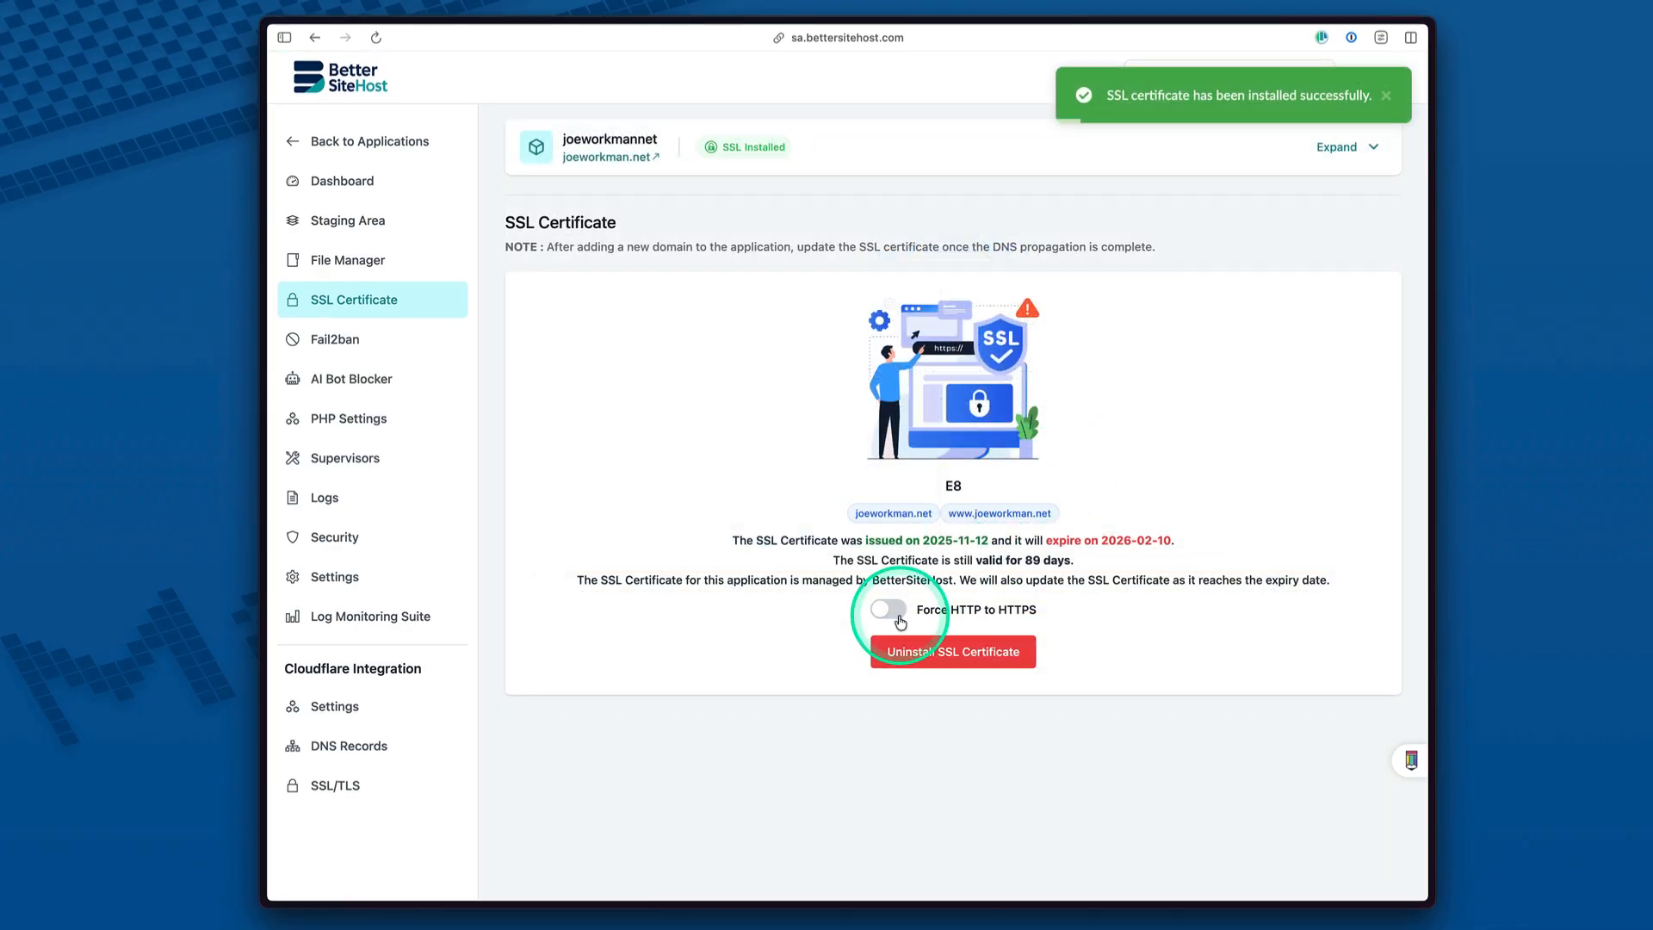
pyautogui.click(890, 610)
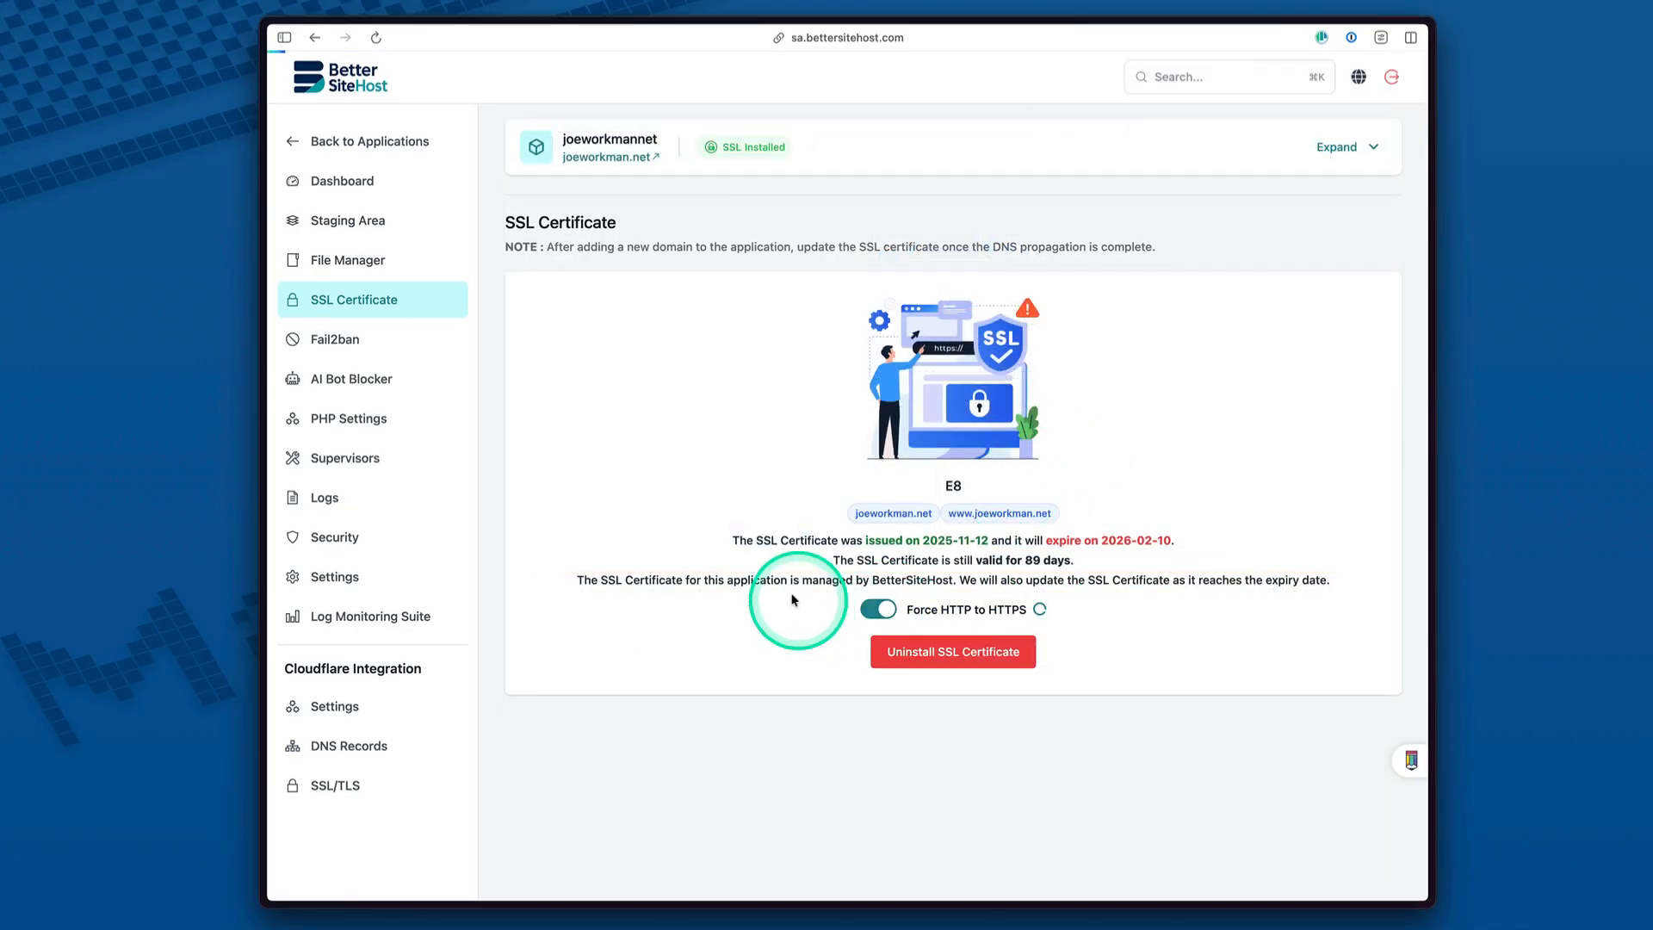